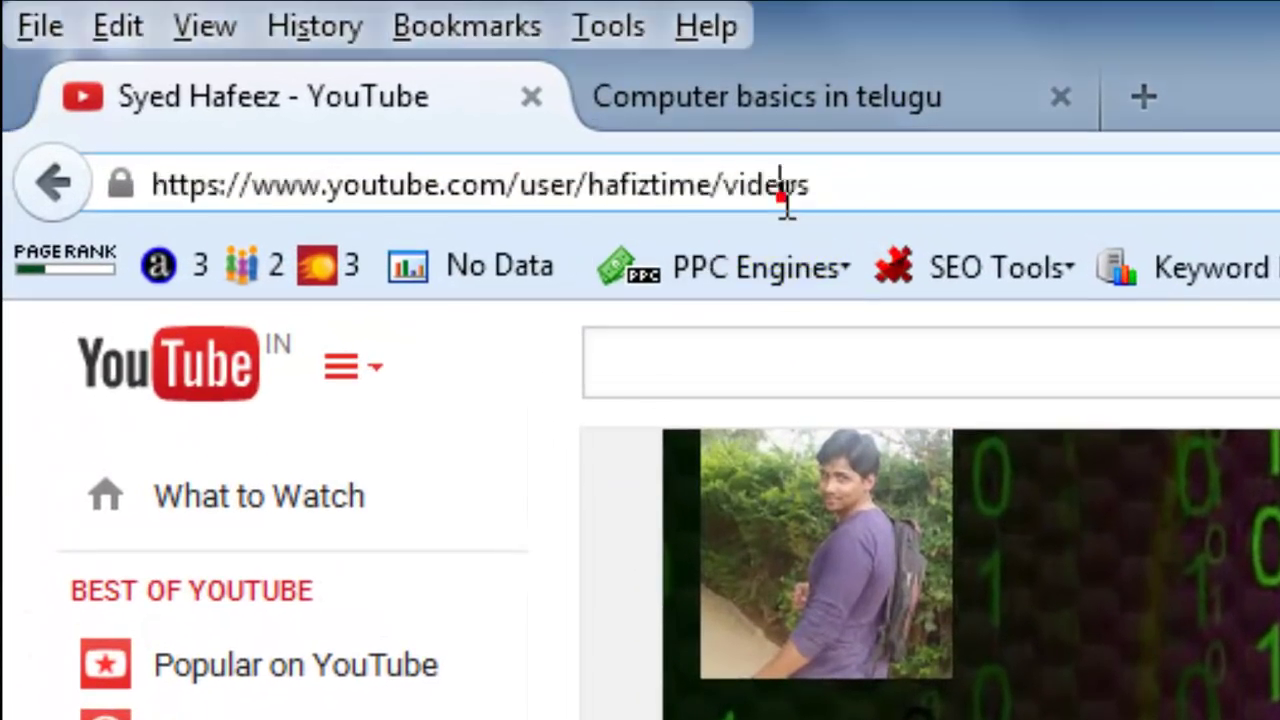
- Leave the YouTube channel for the timecomputers.in 'Computer basics in telugu' tab and select its address
{"action": "left_click", "coordinate": [289, 68]}
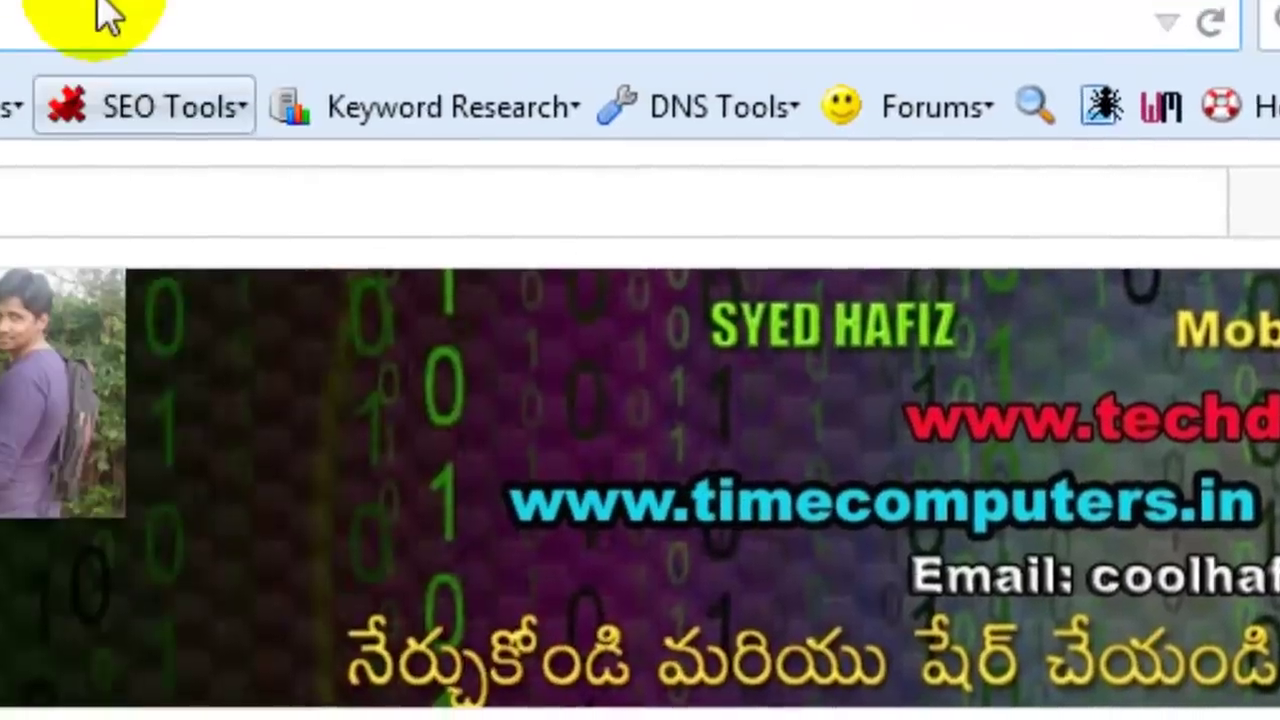
{"action": "left_click", "coordinate": [843, 28]}
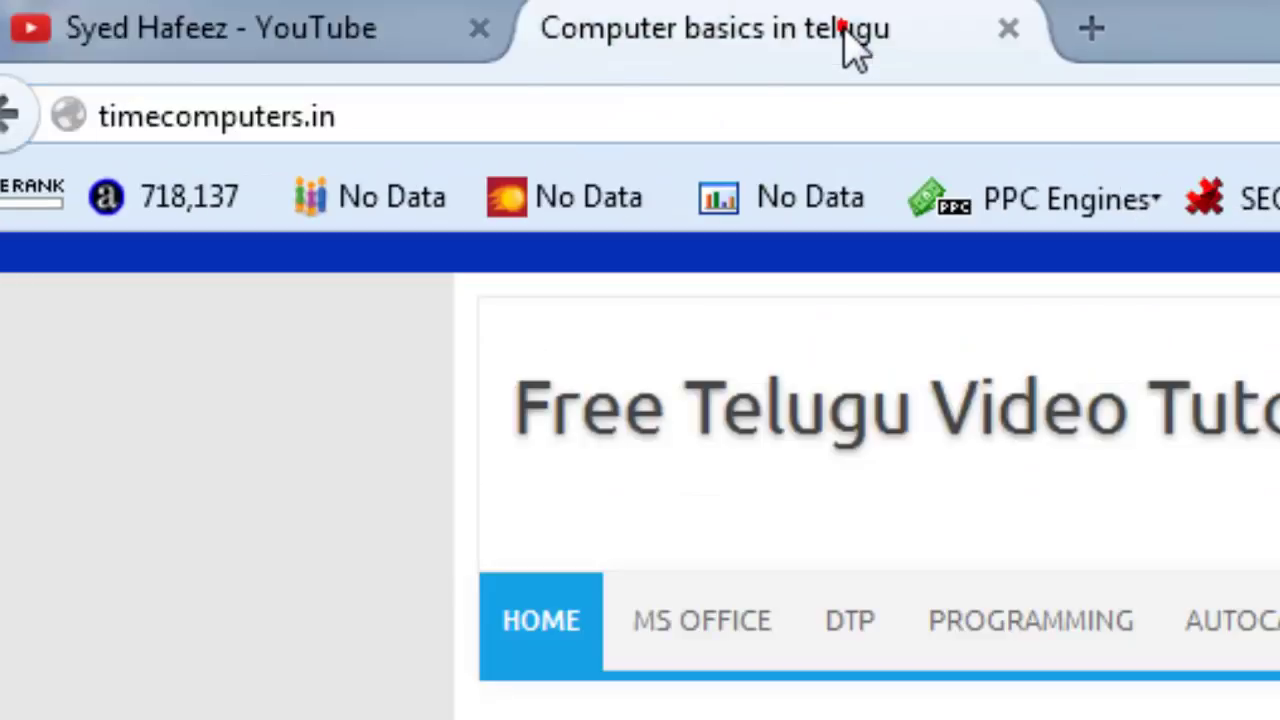
{"action": "left_click", "coordinate": [370, 108]}
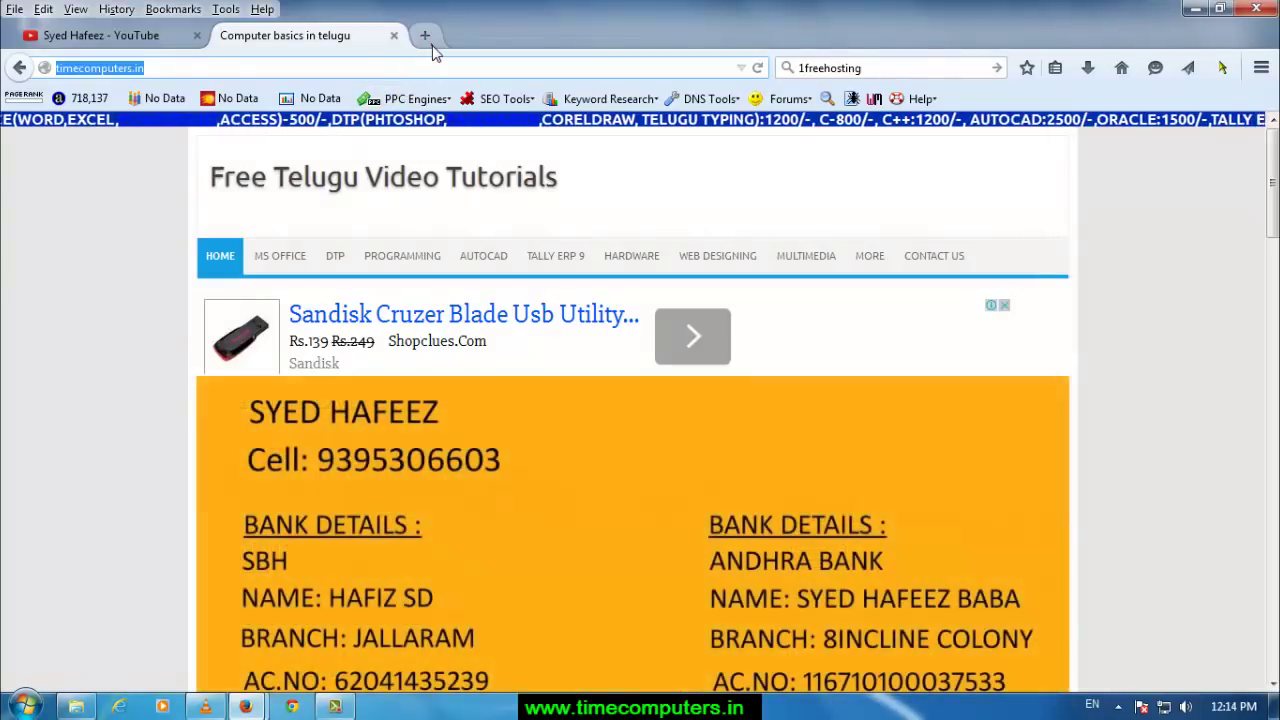
- In a new tab, search Google for 'freenom'
{"action": "left_click", "coordinate": [424, 36]}
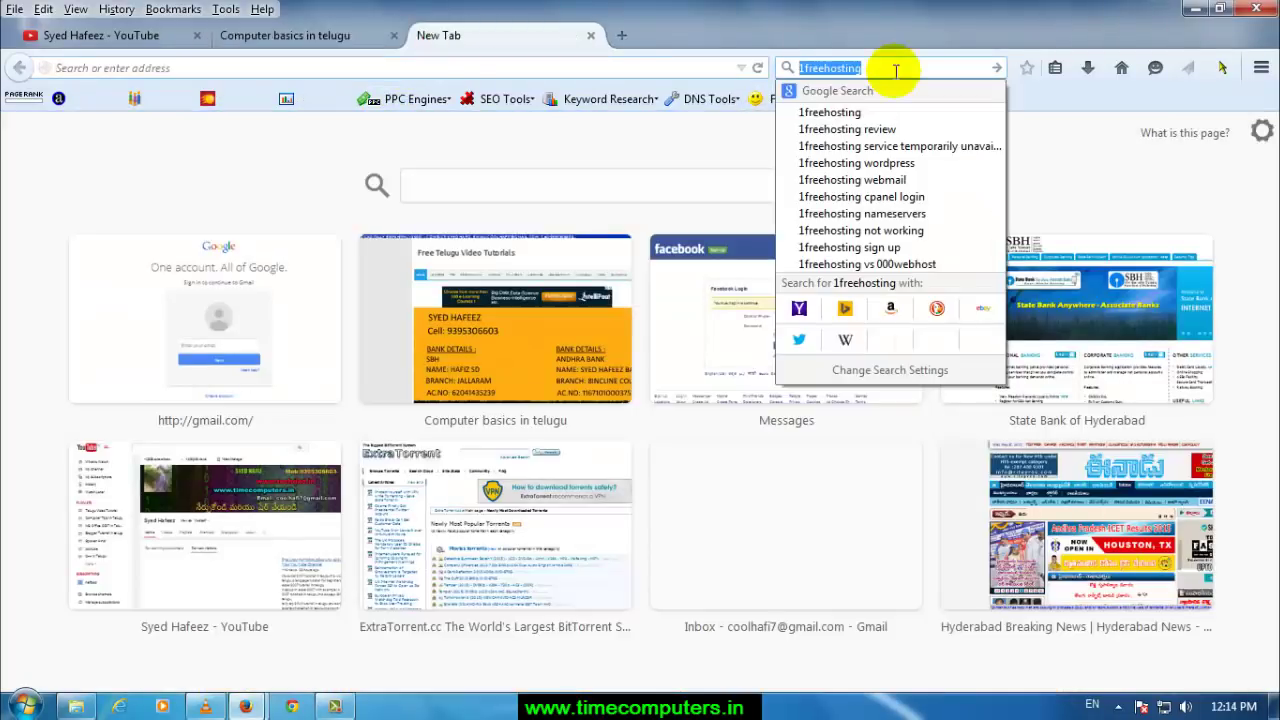
{"action": "key", "text": "Return"}
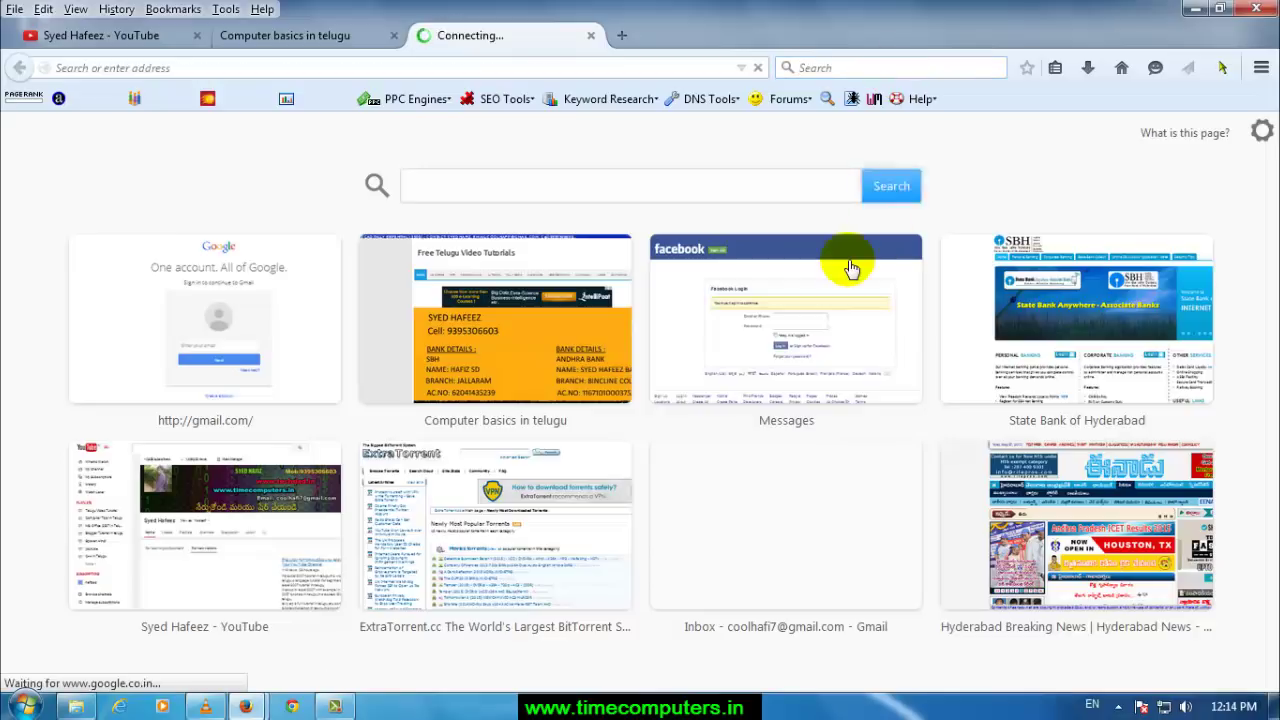
{"action": "left_click", "coordinate": [474, 416]}
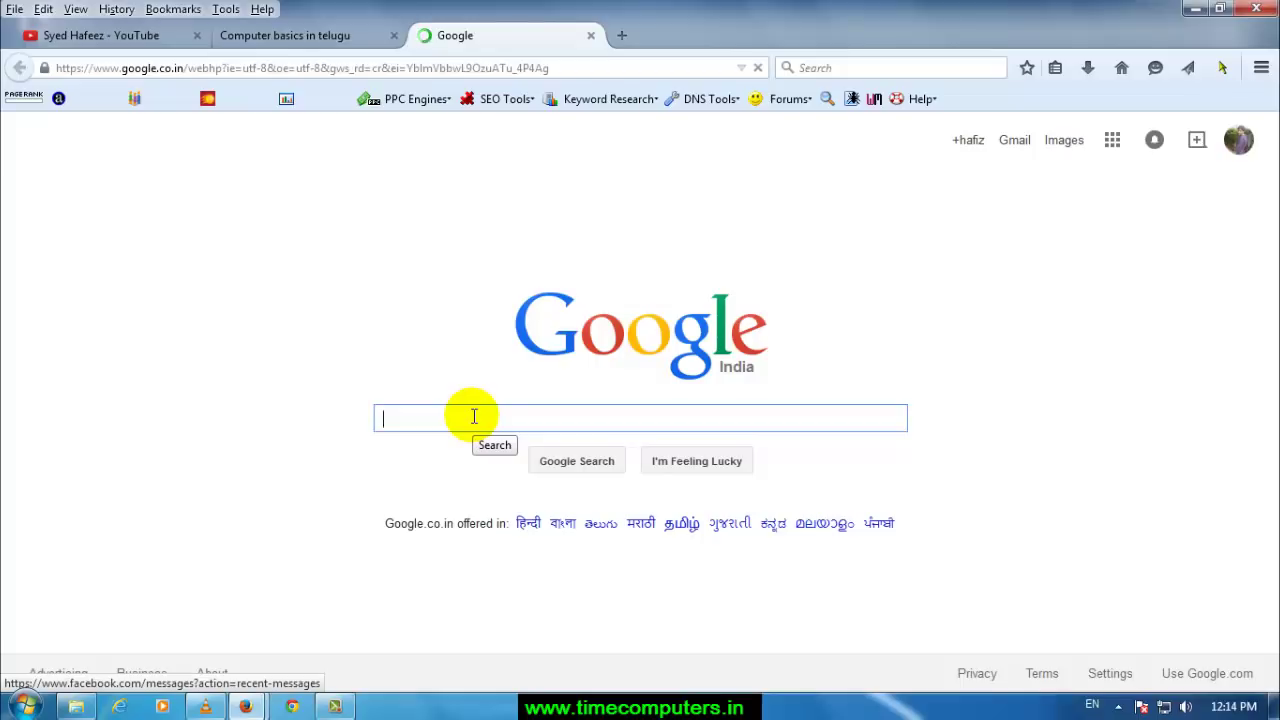
{"action": "type", "text": "do"}
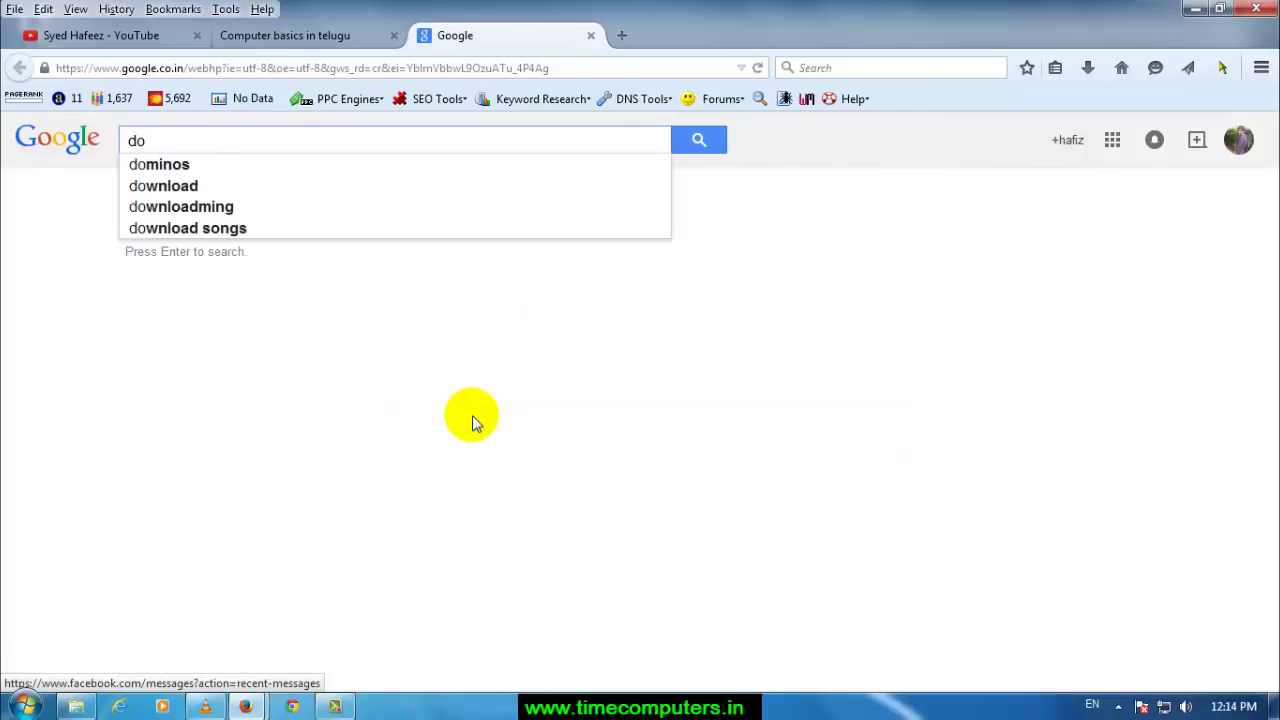
{"action": "key", "text": "BackSpace"}
{"action": "key", "text": "BackSpace"}
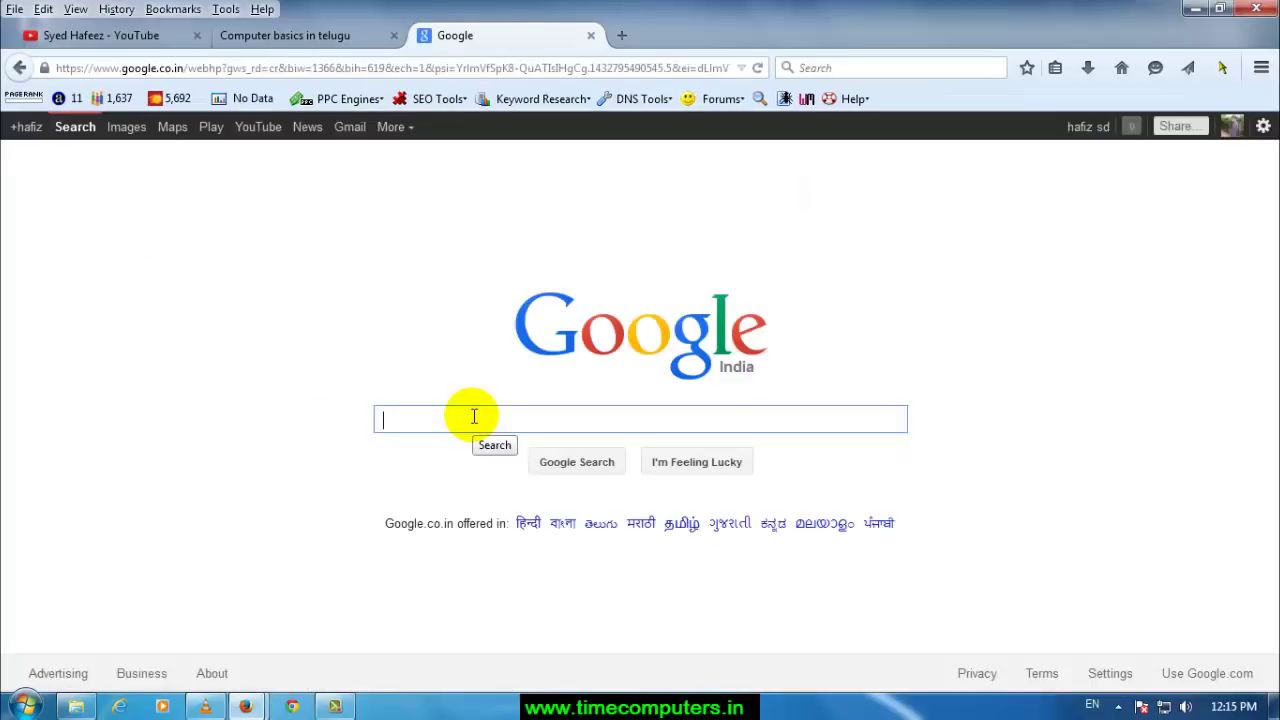
{"action": "type", "text": "fre"}
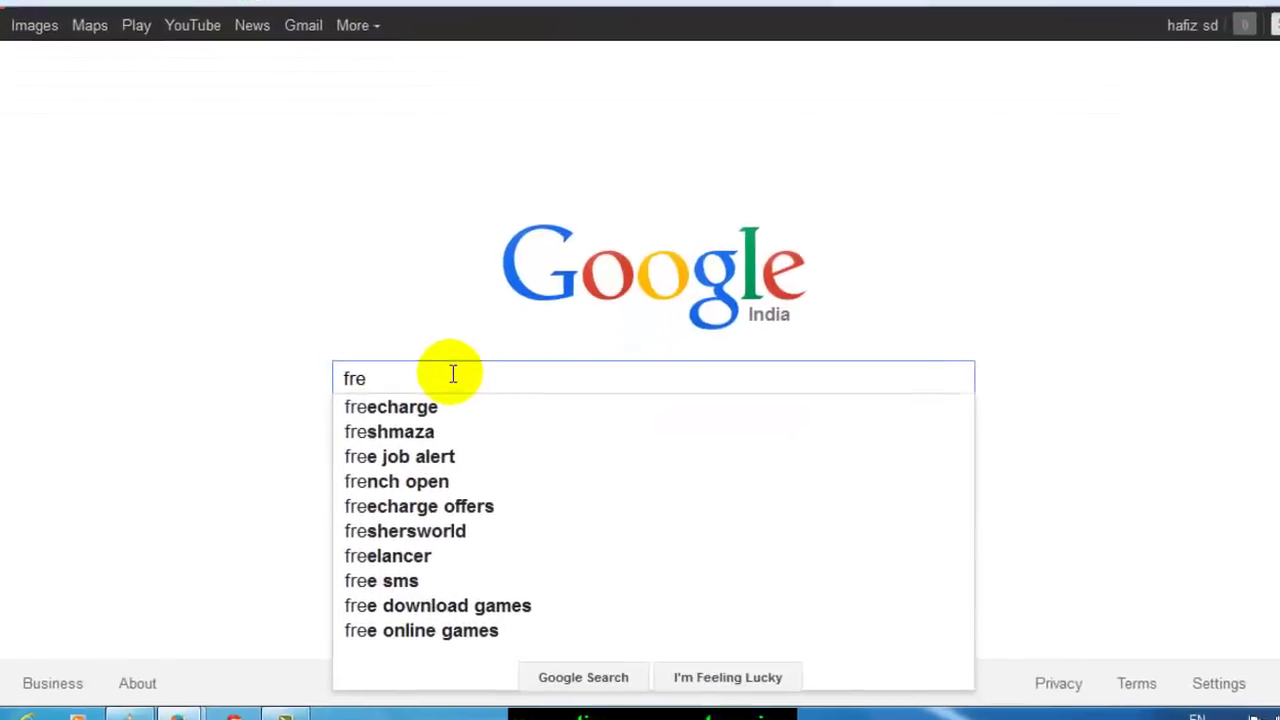
{"action": "type", "text": "eno"}
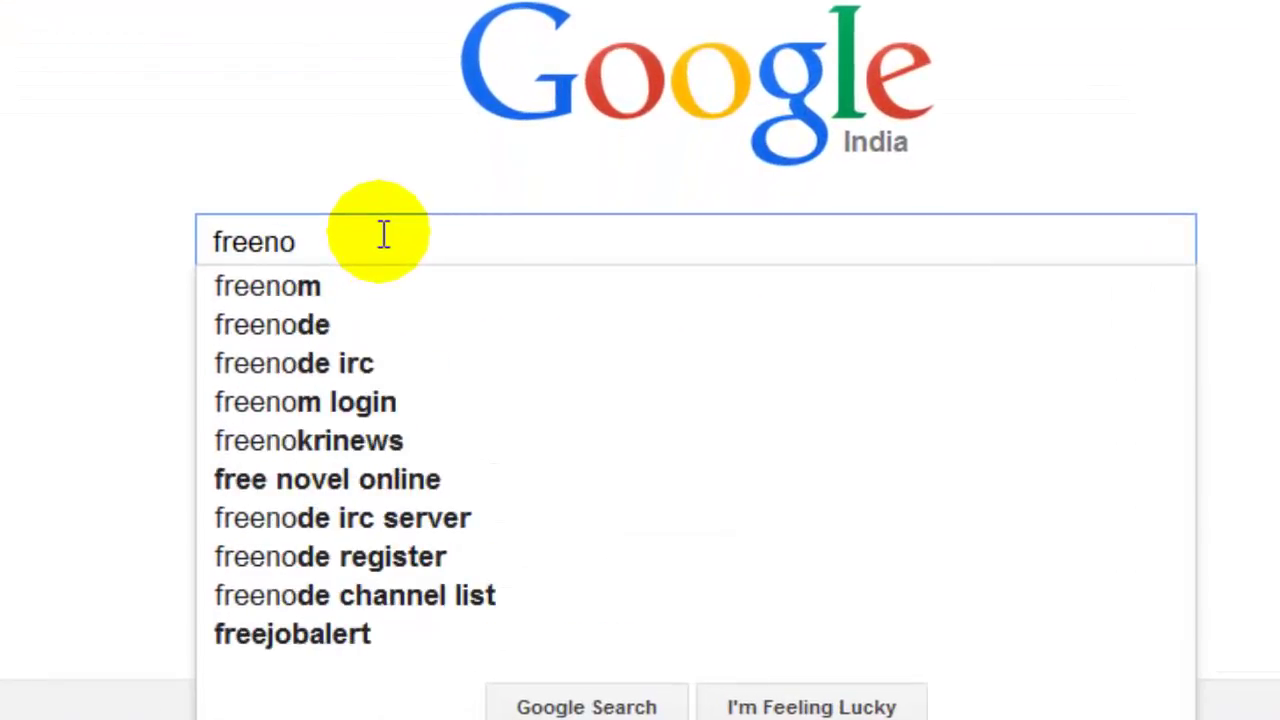
{"action": "type", "text": "m"}
{"action": "key", "text": "Return"}
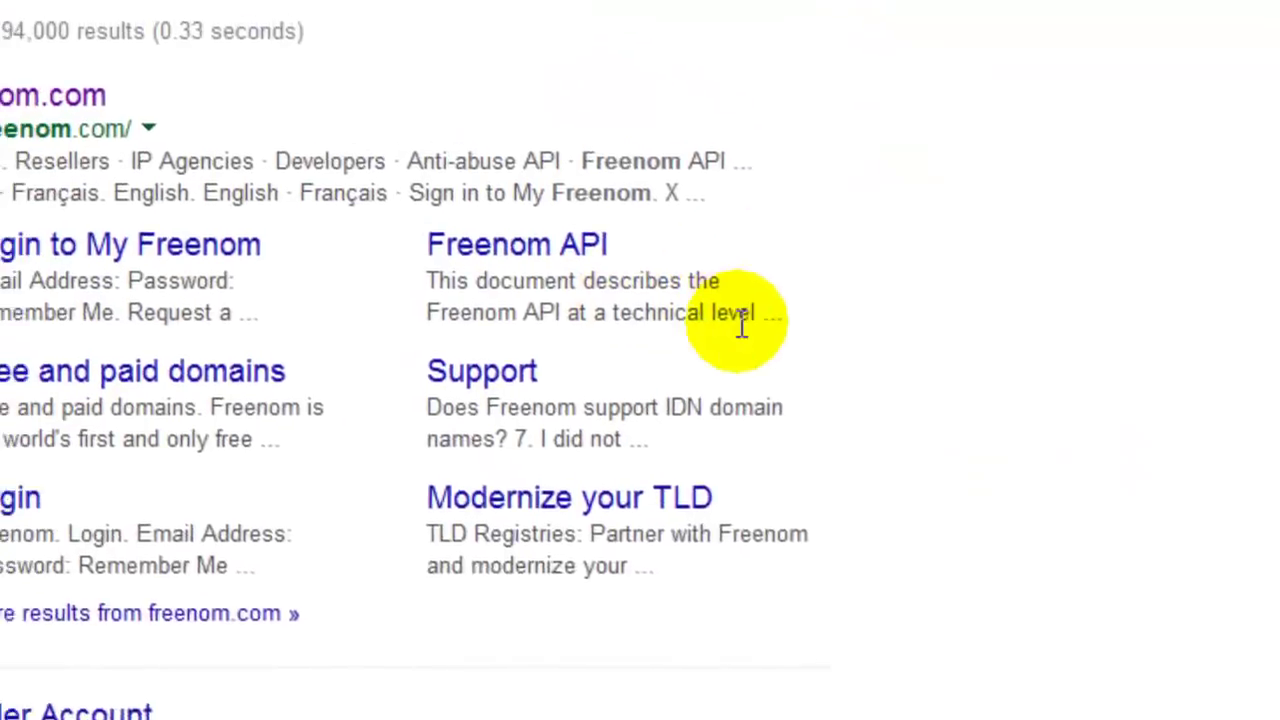
- Open the freenom.com result and sign in to the Freenom client area with the account e-mail
{"action": "left_click", "coordinate": [288, 221]}
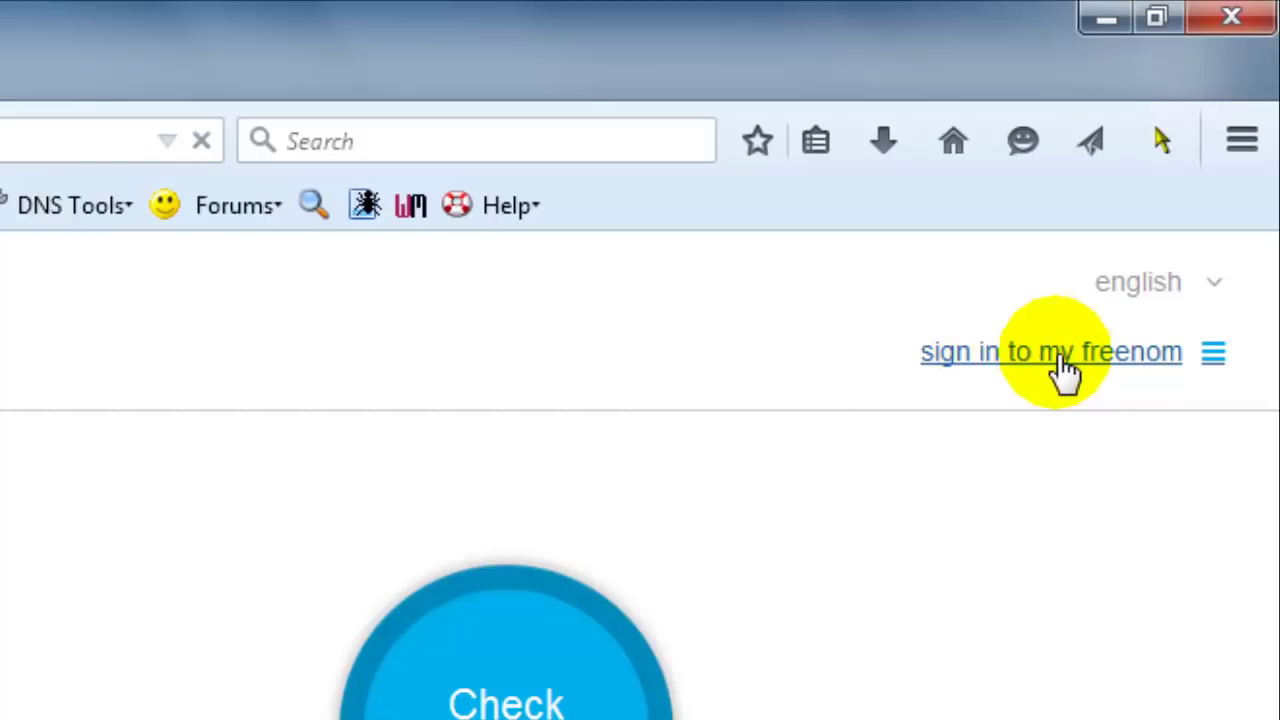
{"action": "left_click", "coordinate": [1057, 355]}
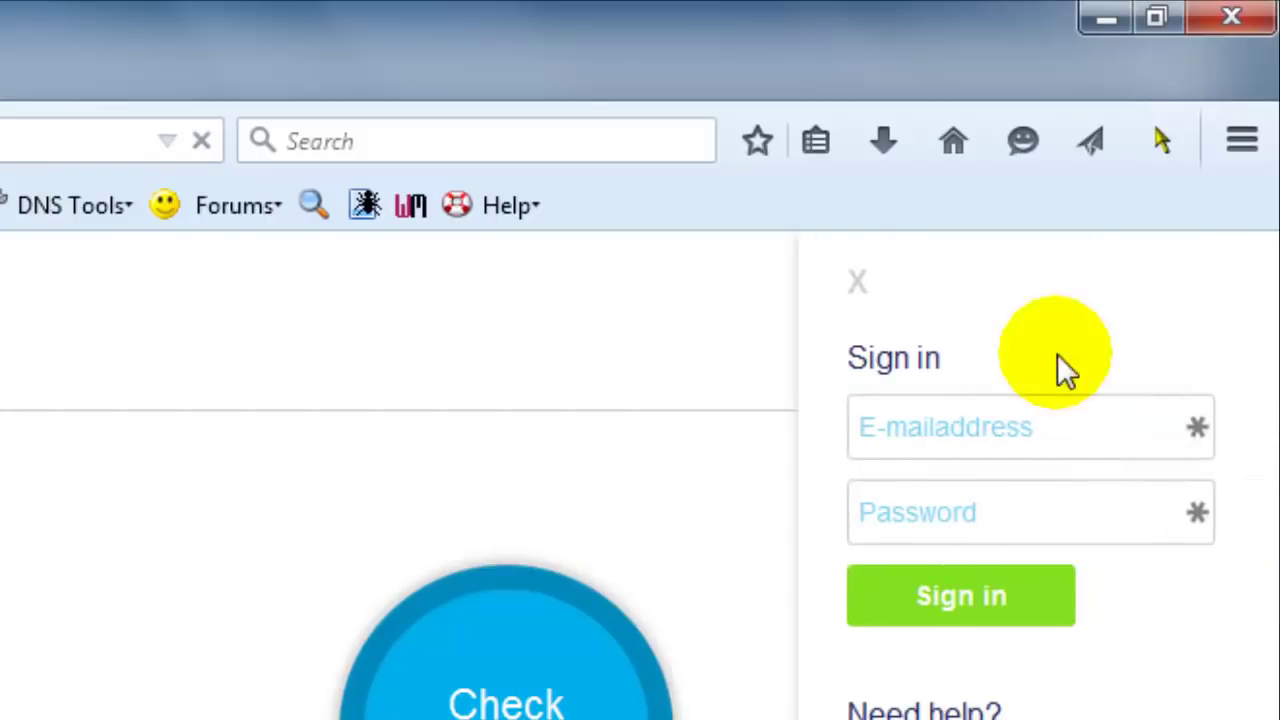
{"action": "left_click", "coordinate": [1028, 438]}
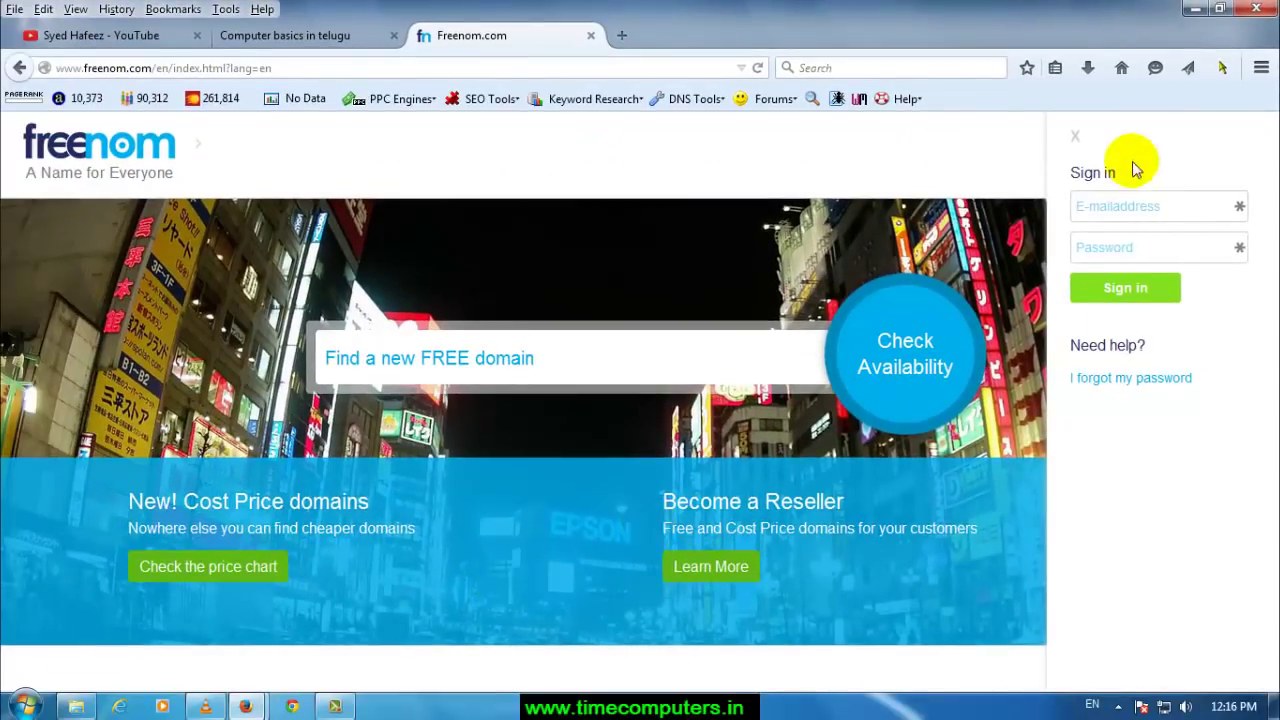
{"action": "left_click", "coordinate": [1075, 140]}
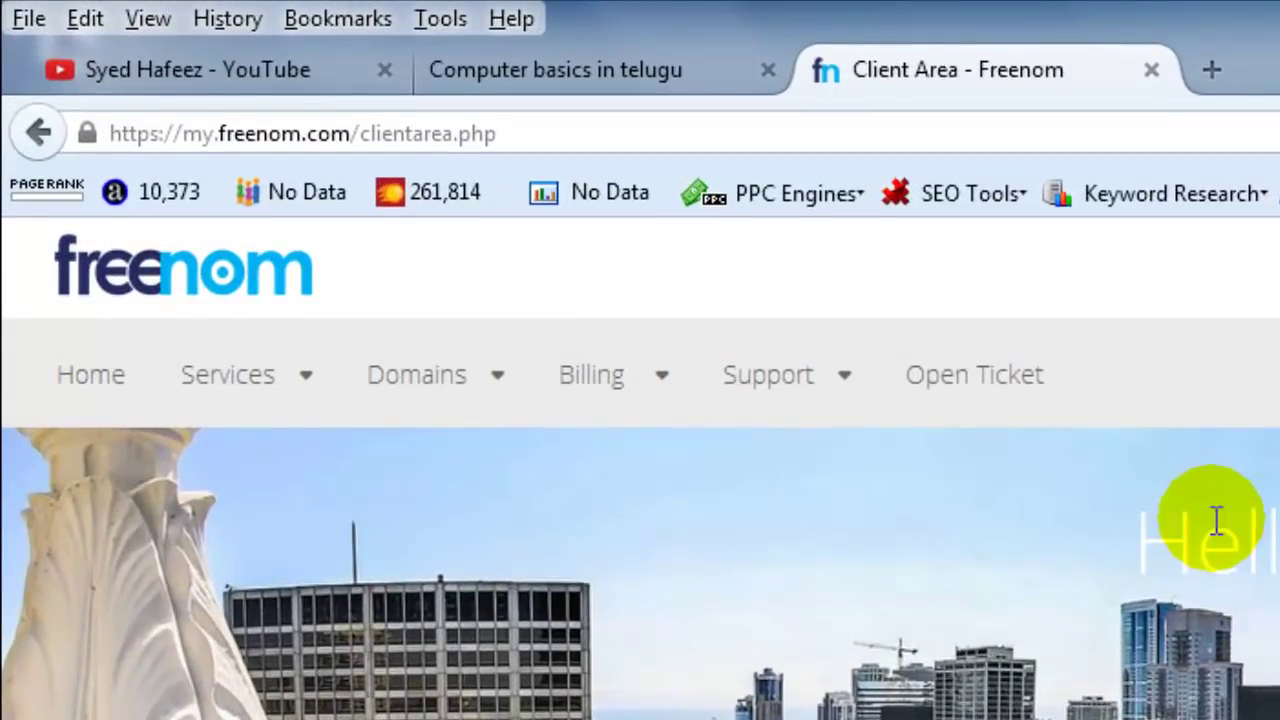
- Go to Register a New Domain and enter 'hafizvideotutorials' as the domain to check
{"action": "mouse_move", "coordinate": [440, 390]}
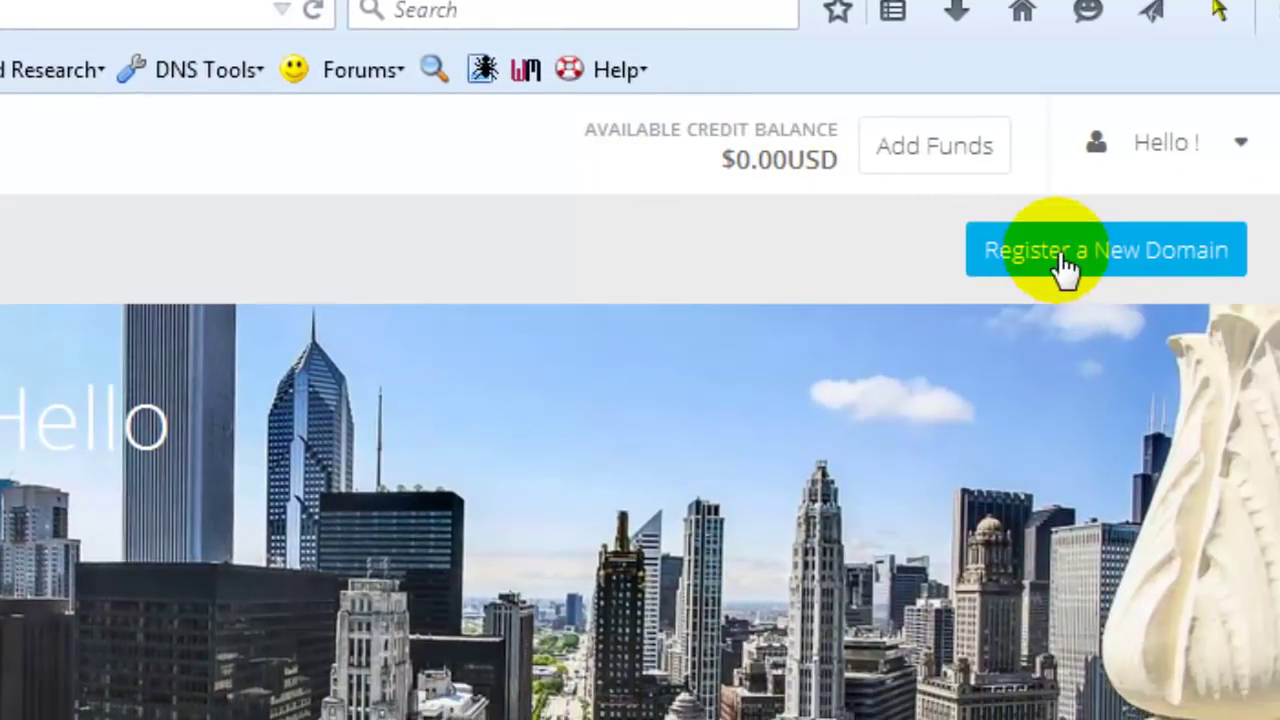
{"action": "left_click", "coordinate": [1065, 262]}
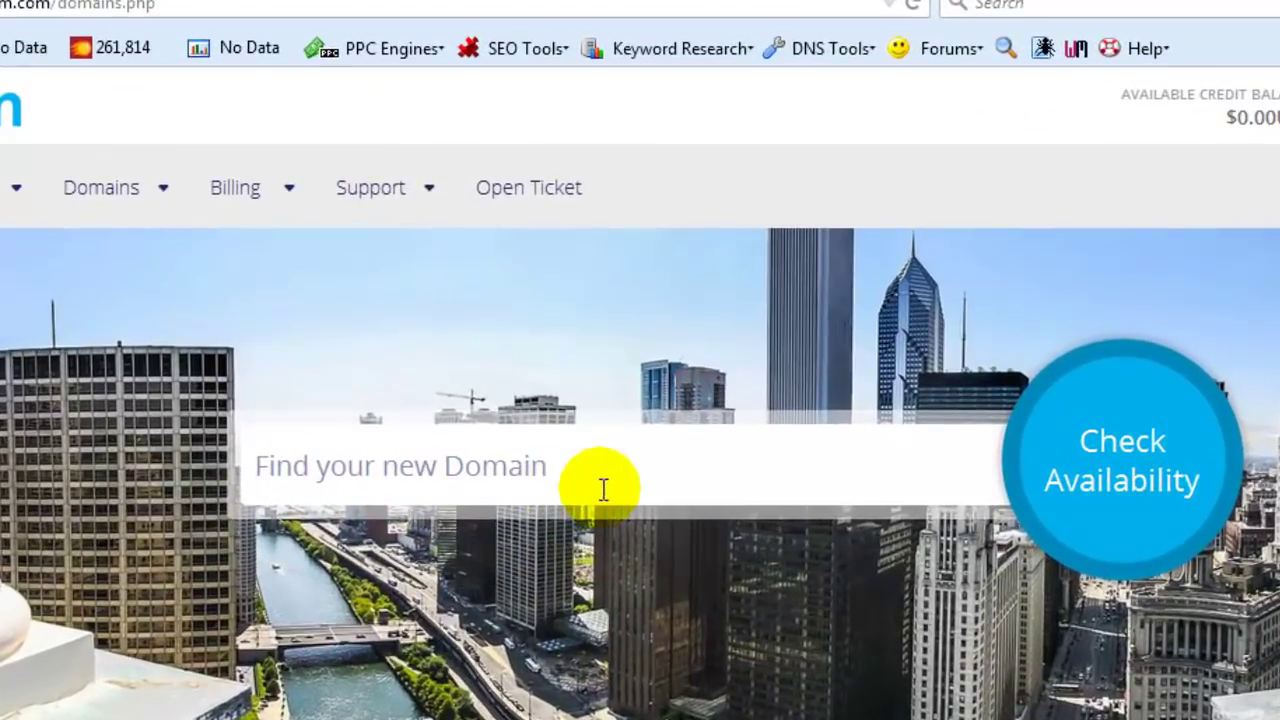
{"action": "left_click", "coordinate": [571, 393]}
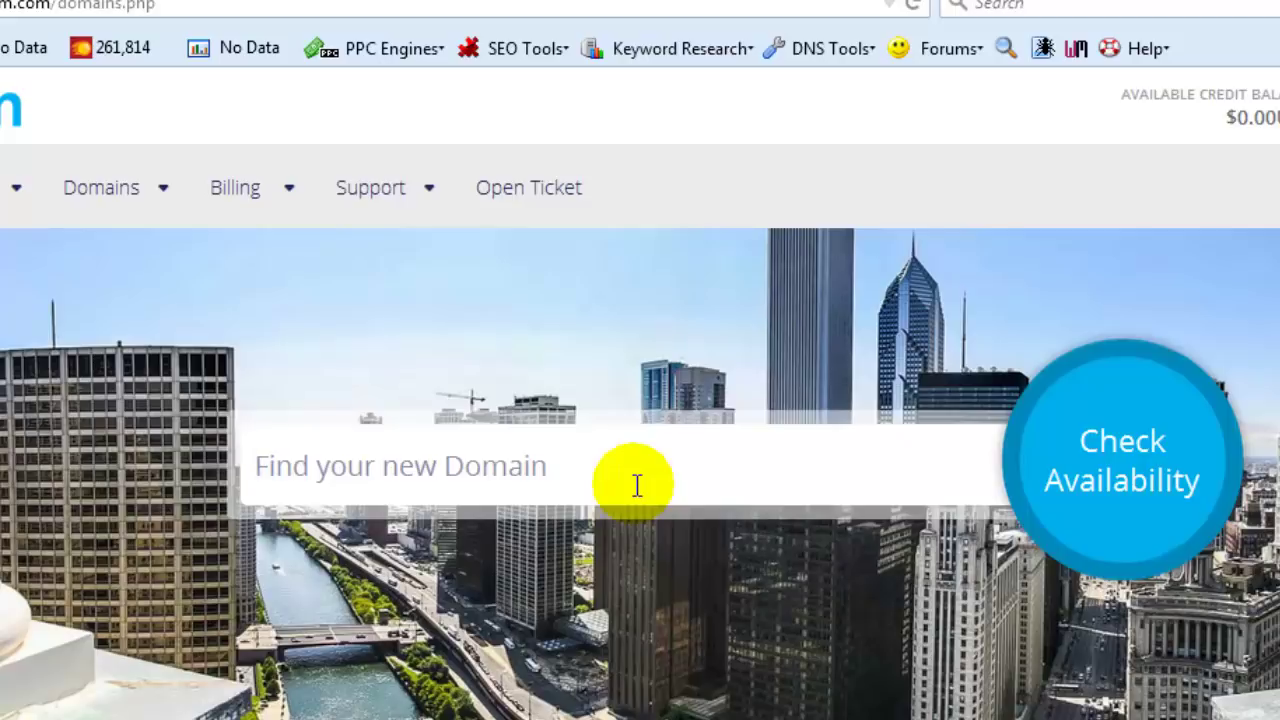
{"action": "type", "text": "hafizvideos"}
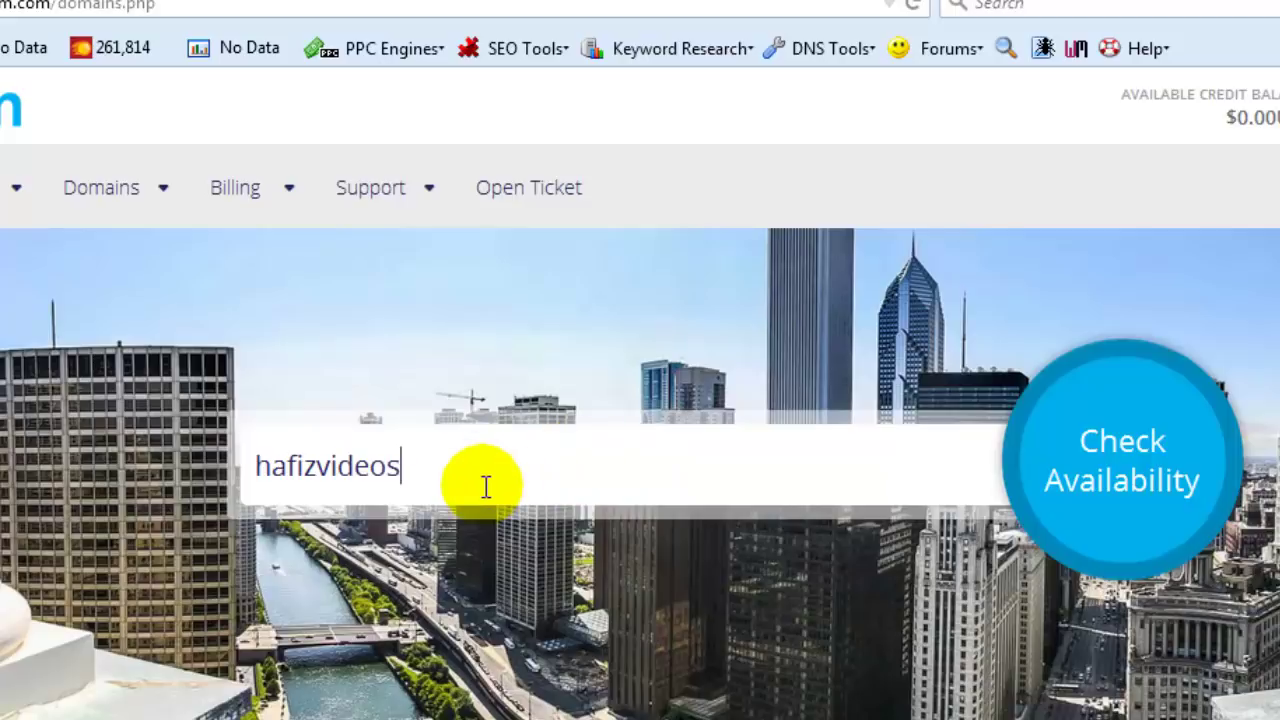
{"action": "key", "text": "shift+Left"}
{"action": "left_click", "coordinate": [449, 477]}
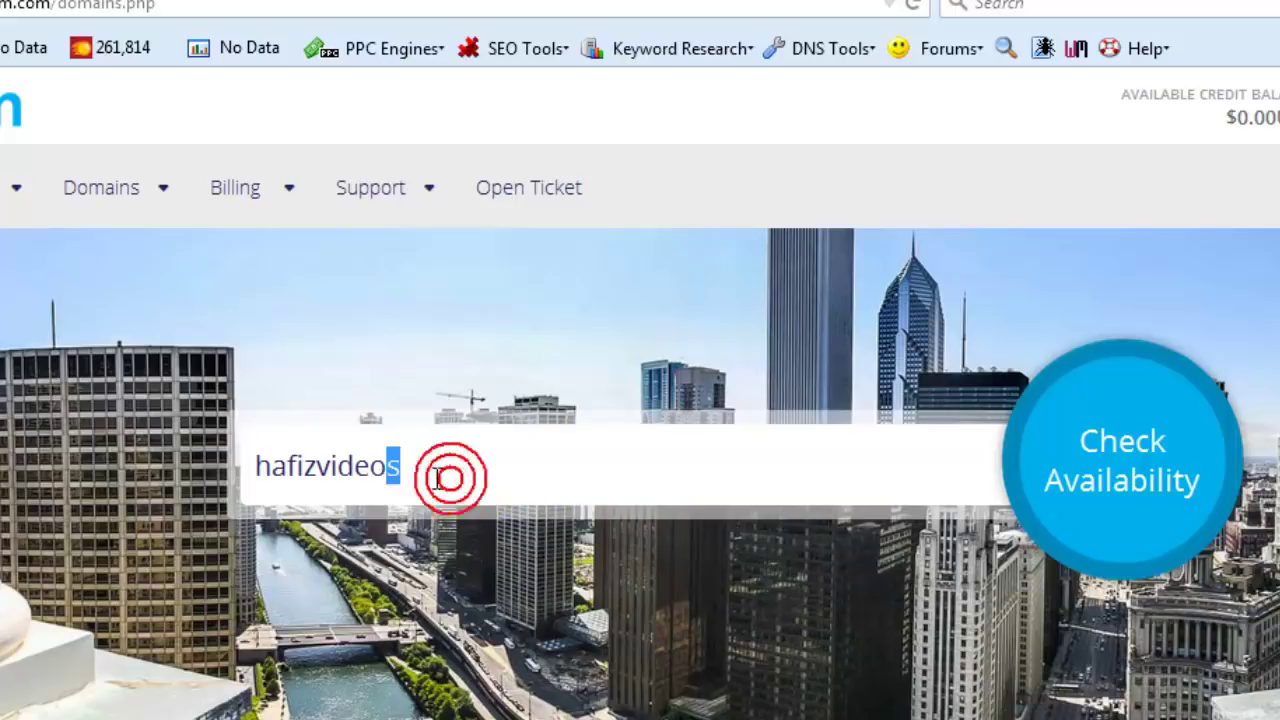
{"action": "left_click", "coordinate": [450, 80]}
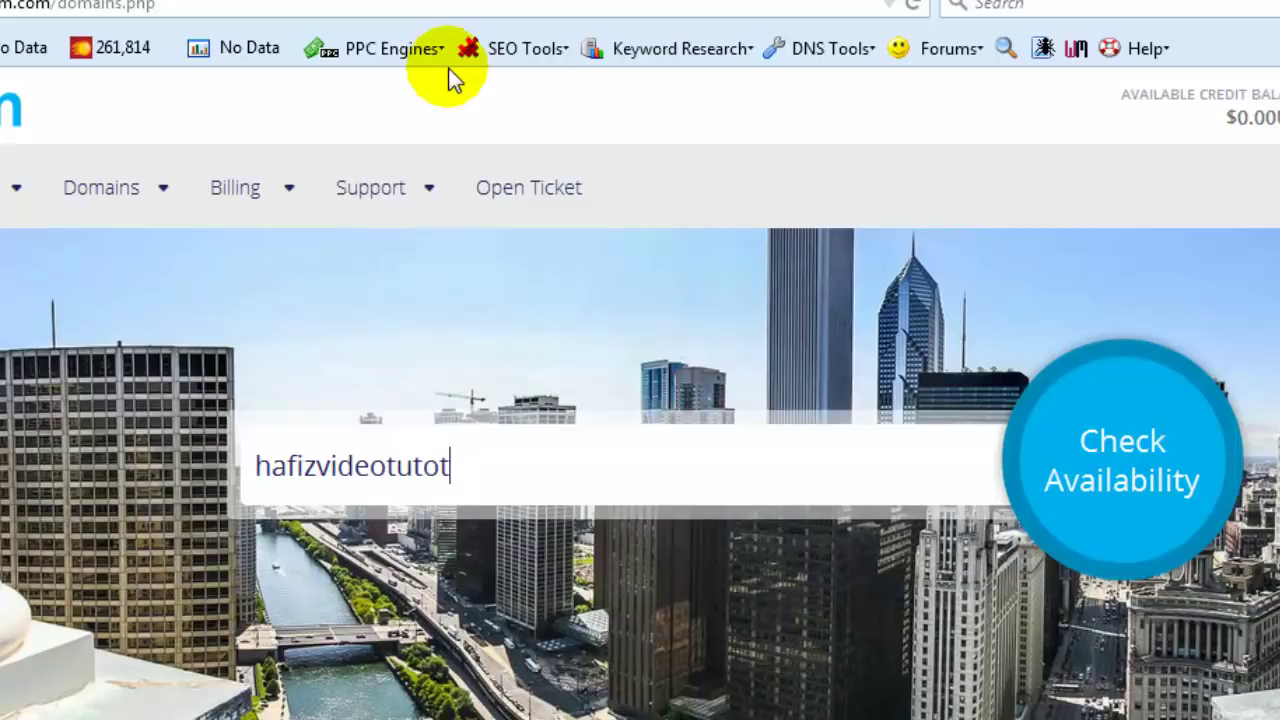
{"action": "type", "text": "s"}
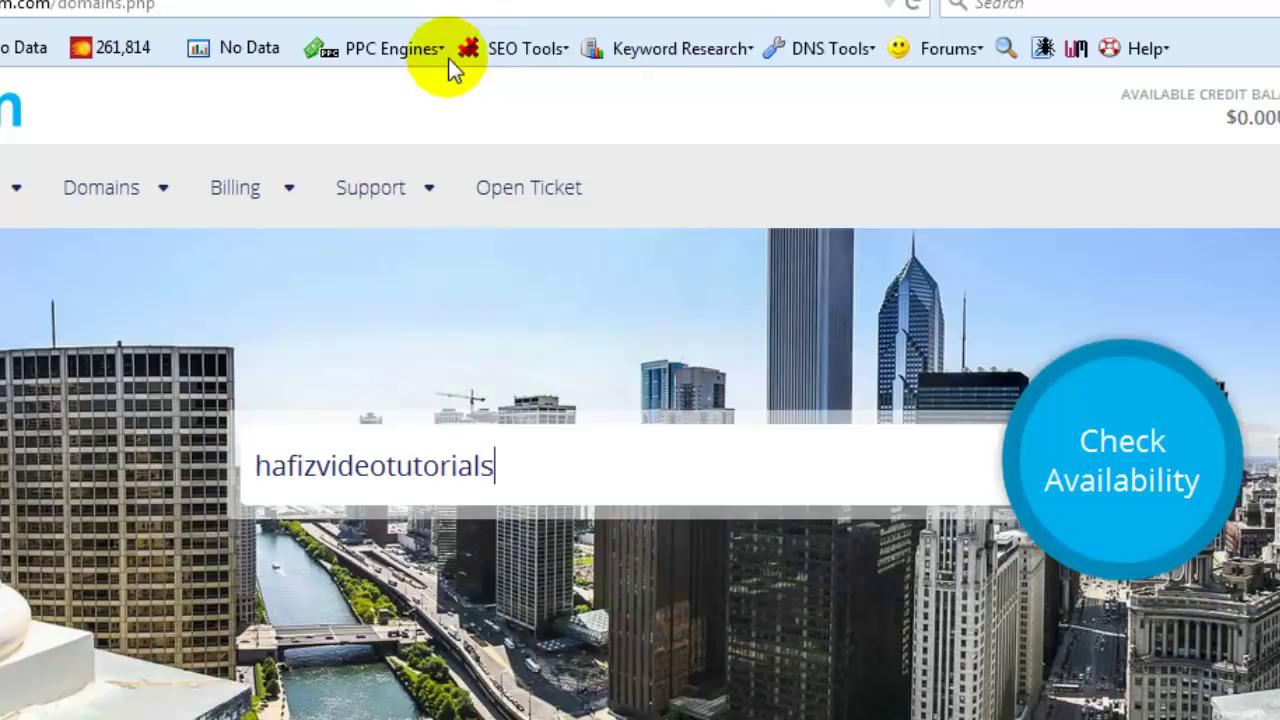
{"action": "left_click", "coordinate": [1133, 552]}
{"action": "left_click", "coordinate": [1098, 488]}
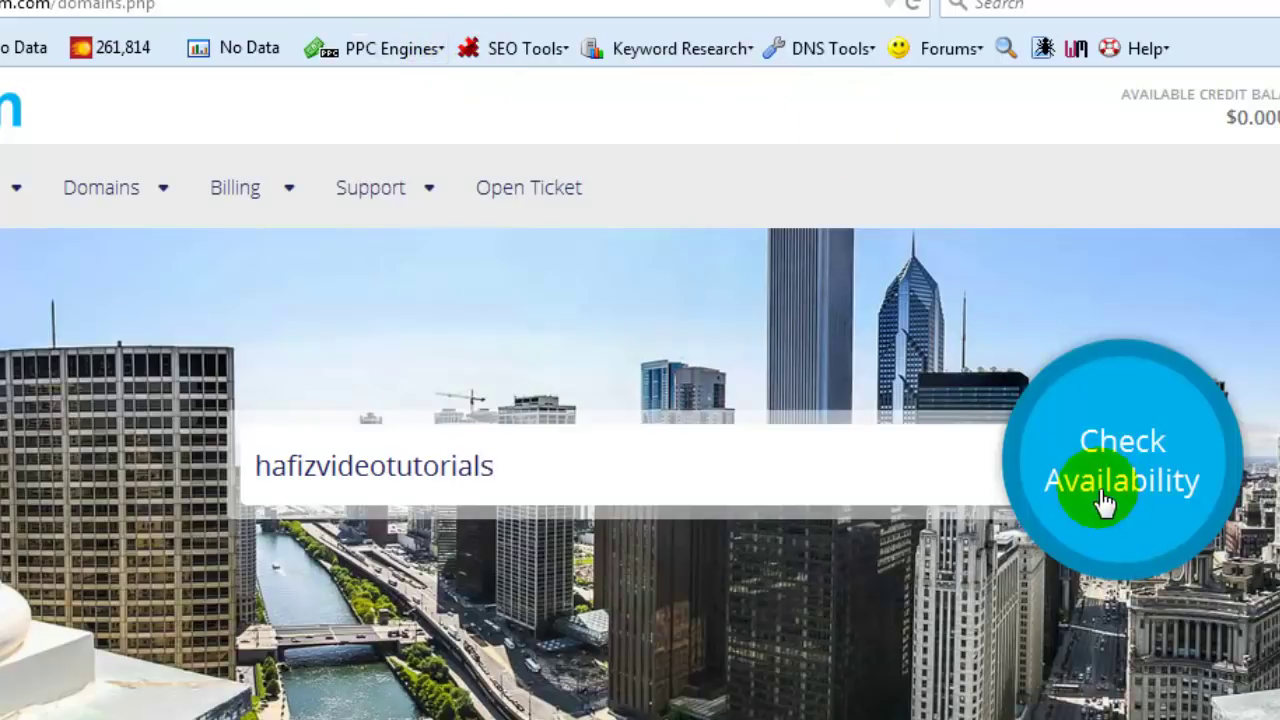
- Check hafizvideotutorials and review the free .tk, .ml, .ga, .cf, .gq options and the $8.38 .com
{"action": "left_click", "coordinate": [1083, 520]}
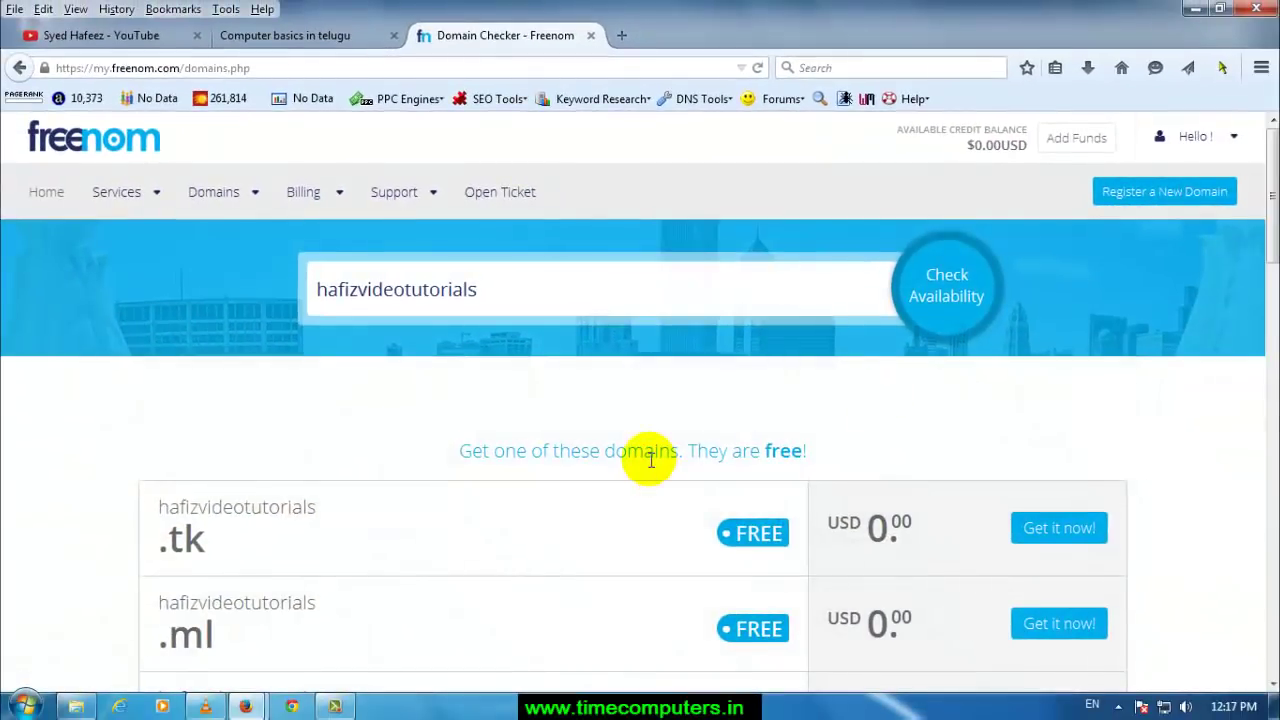
{"action": "scroll", "coordinate": [640, 455], "scroll_direction": "down", "scroll_amount": 3}
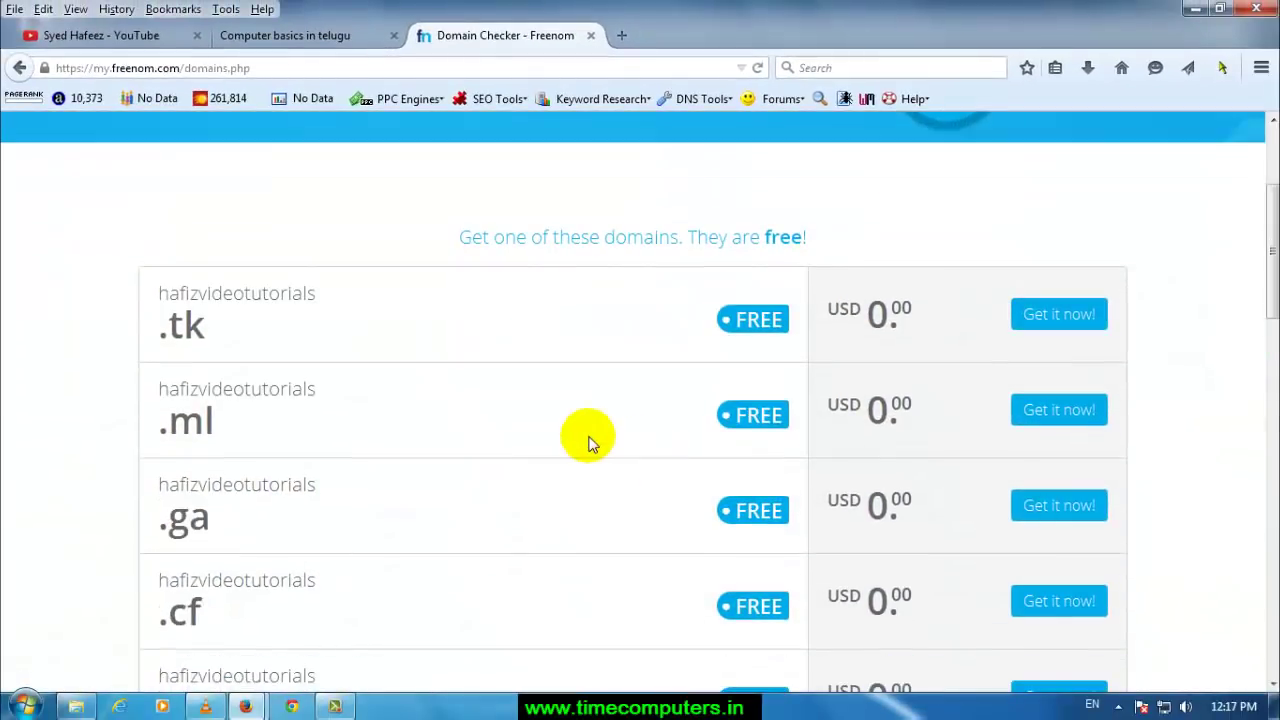
{"action": "scroll", "coordinate": [771, 371], "scroll_direction": "down", "scroll_amount": 4}
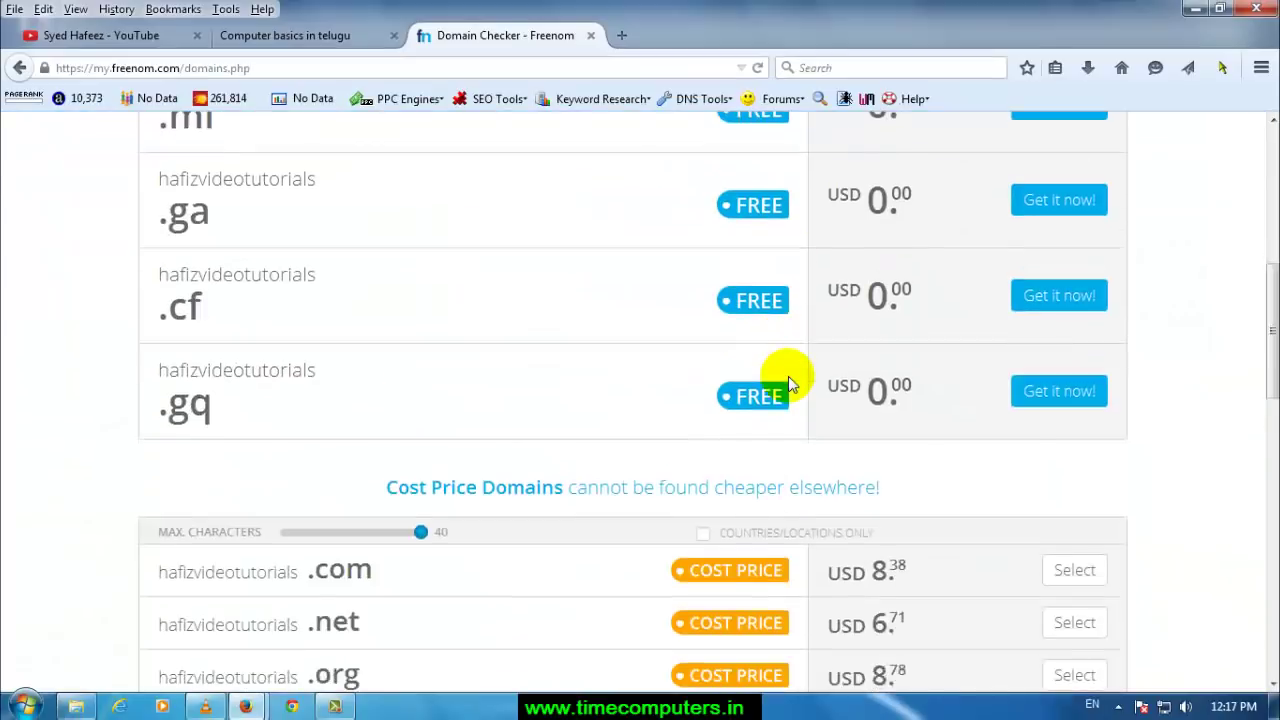
{"action": "scroll", "coordinate": [886, 449], "scroll_direction": "down", "scroll_amount": 2}
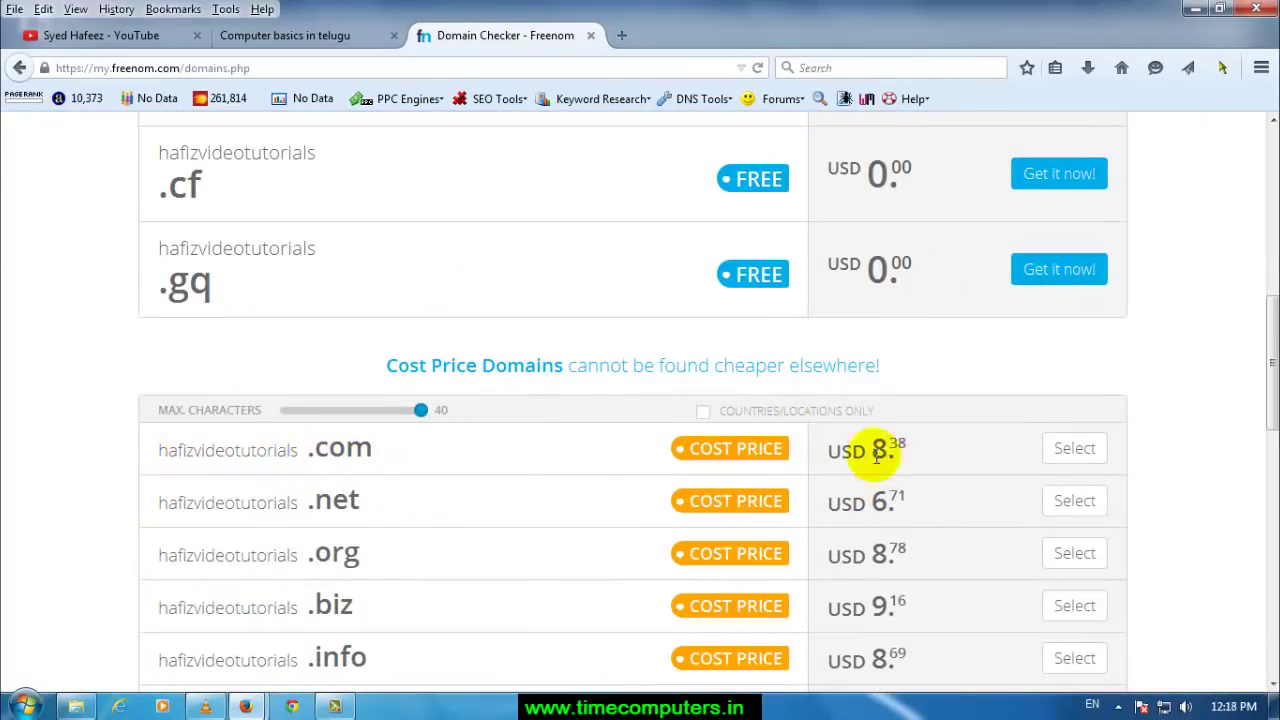
{"action": "scroll", "coordinate": [571, 420], "scroll_direction": "up", "scroll_amount": 3}
{"action": "scroll", "coordinate": [320, 382], "scroll_direction": "up", "scroll_amount": 1}
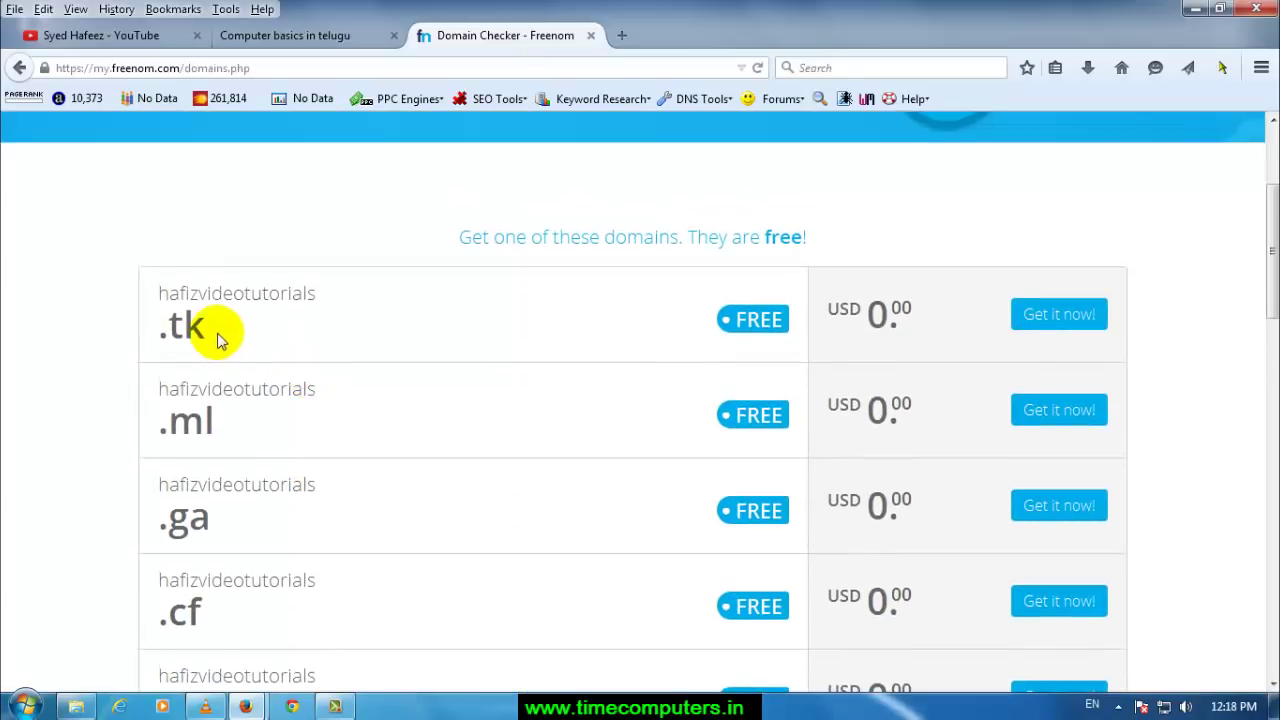
{"action": "scroll", "coordinate": [240, 516], "scroll_direction": "down", "scroll_amount": 1}
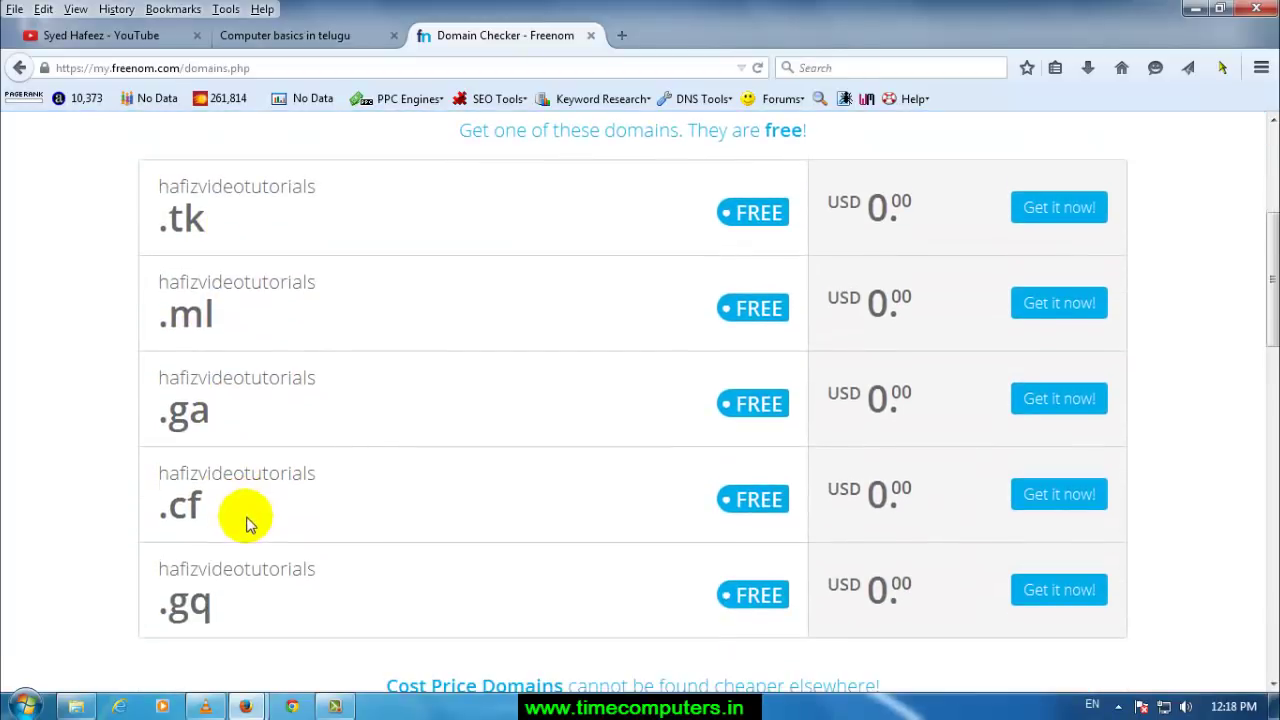
{"action": "scroll", "coordinate": [263, 531], "scroll_direction": "down", "scroll_amount": 1}
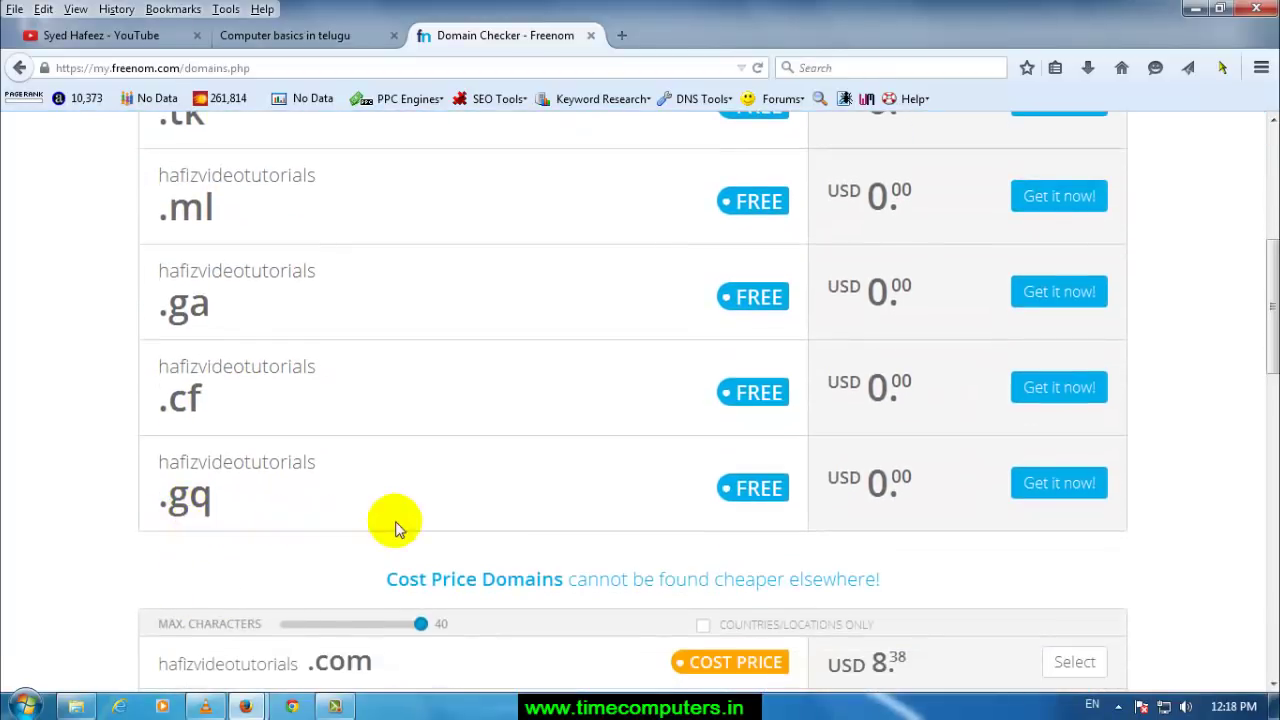
{"action": "scroll", "coordinate": [392, 490], "scroll_direction": "up", "scroll_amount": 4}
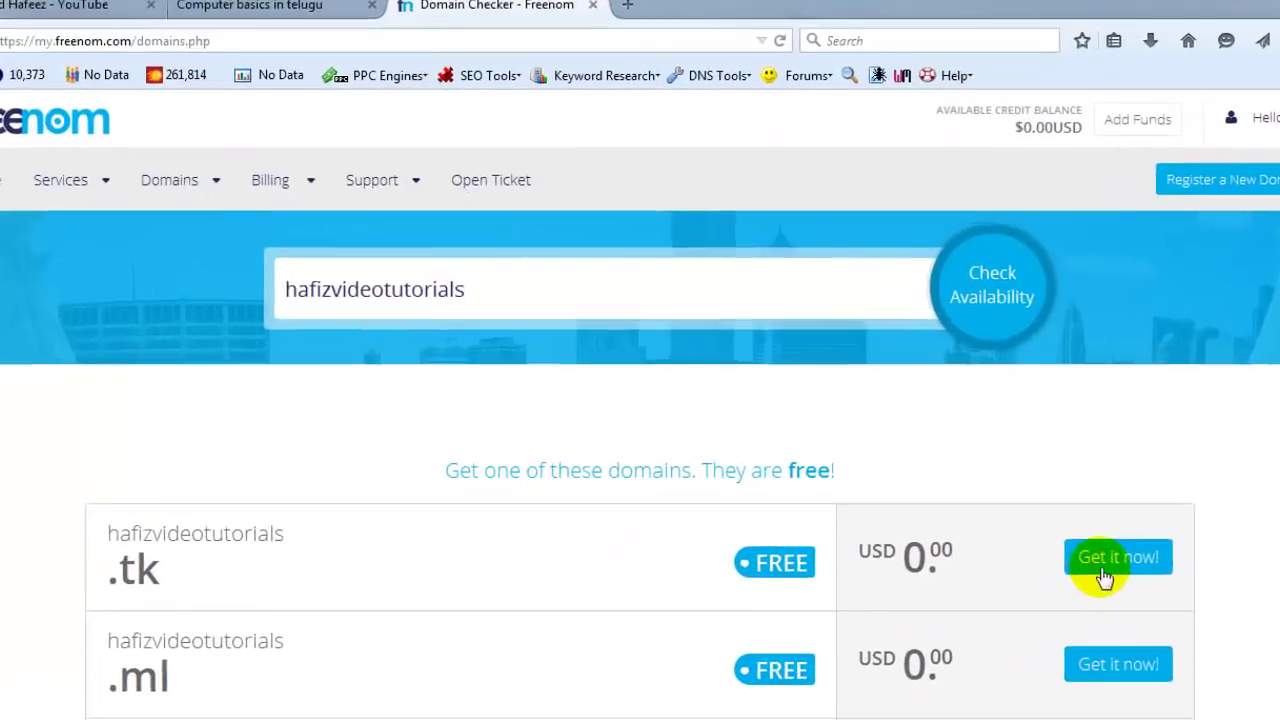
- Take the free hafizvideotutorials.tk and check out to the cart showing 3 Months @ FREE
{"action": "left_click", "coordinate": [1050, 537]}
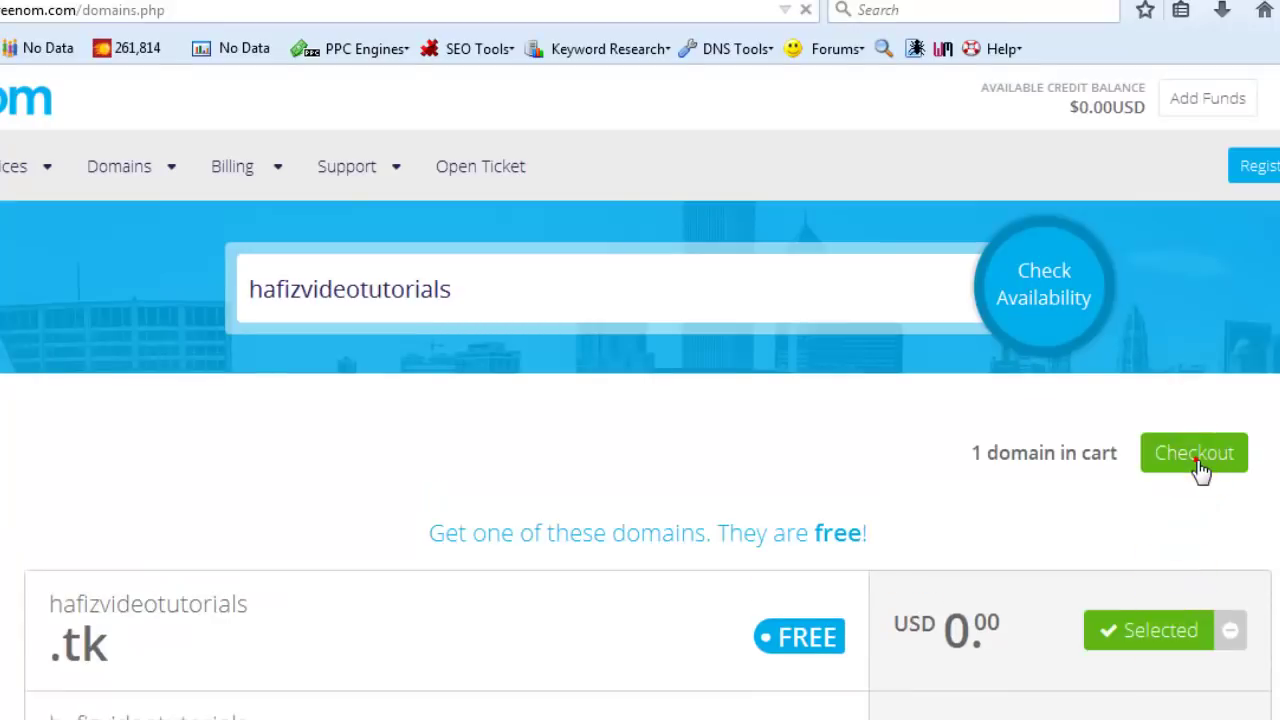
{"action": "left_click", "coordinate": [1197, 462]}
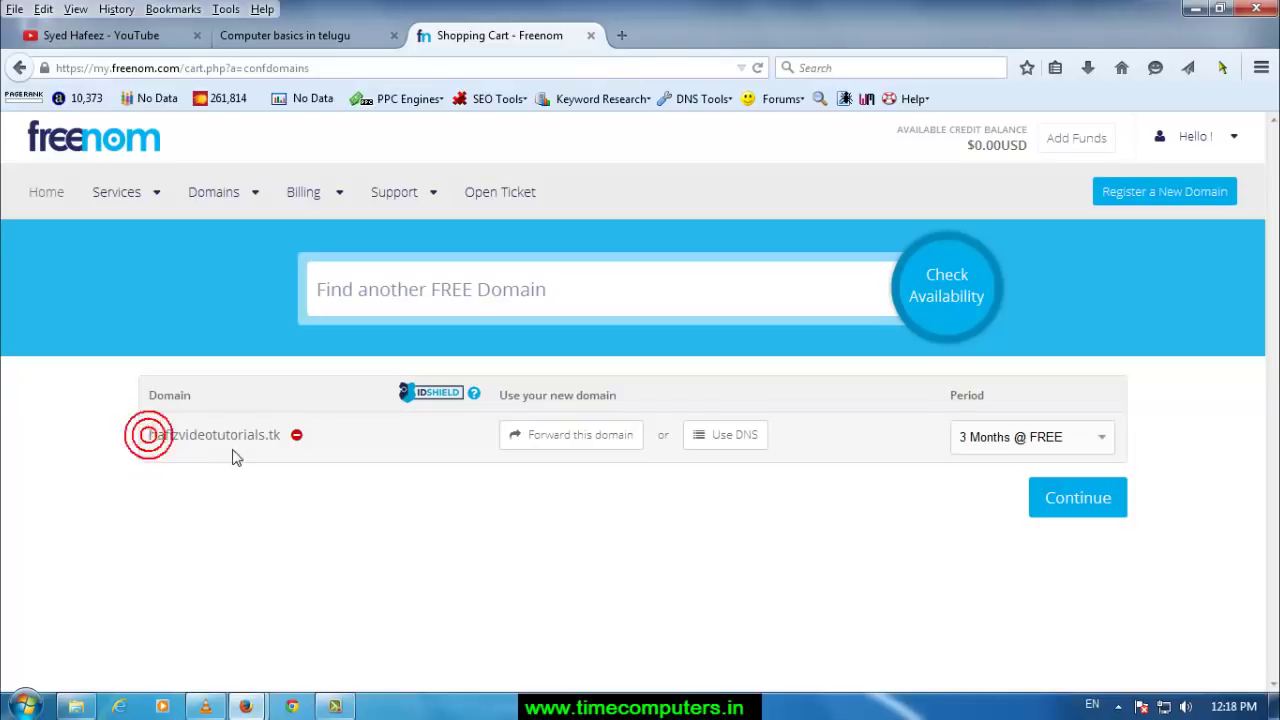
{"action": "left_click_drag", "start_coordinate": [236, 456], "coordinate": [277, 437]}
{"action": "left_click", "coordinate": [354, 450]}
{"action": "left_click", "coordinate": [349, 450]}
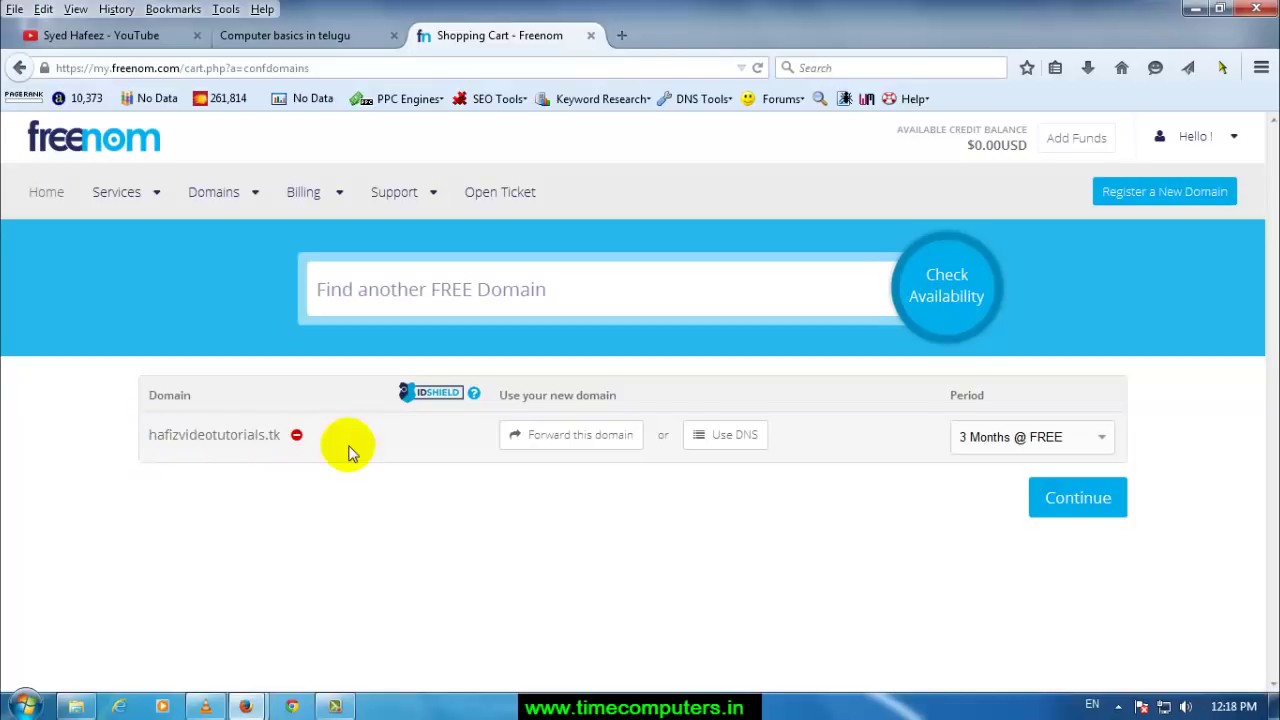
{"action": "left_click", "coordinate": [622, 35]}
- Load 1freehosting.com from the '1fr' address suggestion and open its About page
{"action": "left_click", "coordinate": [551, 71]}
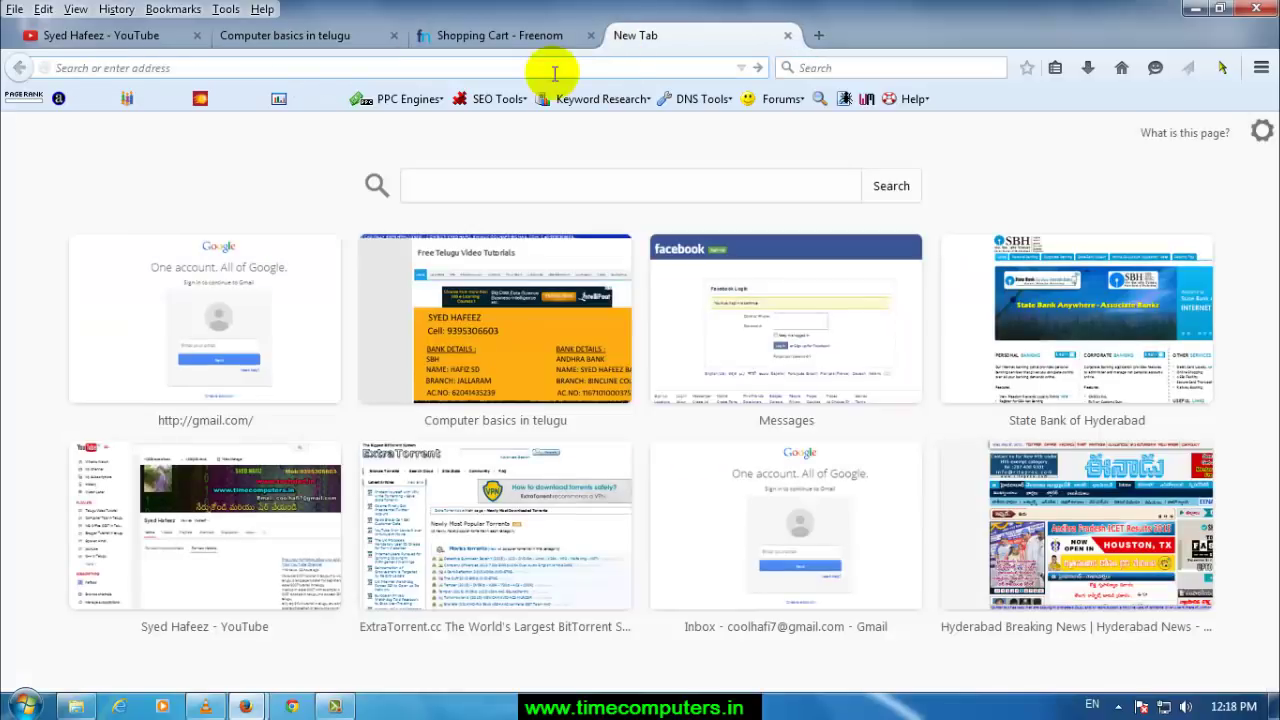
{"action": "left_click", "coordinate": [843, 65]}
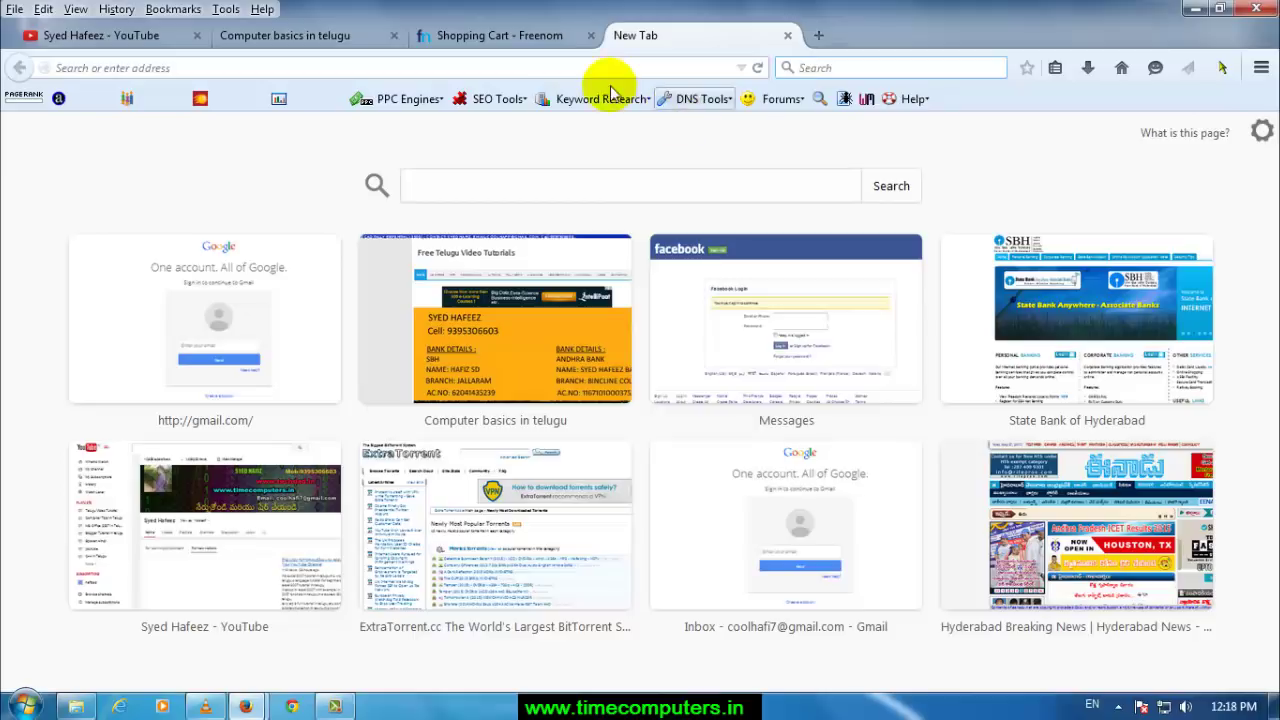
{"action": "left_click", "coordinate": [562, 68]}
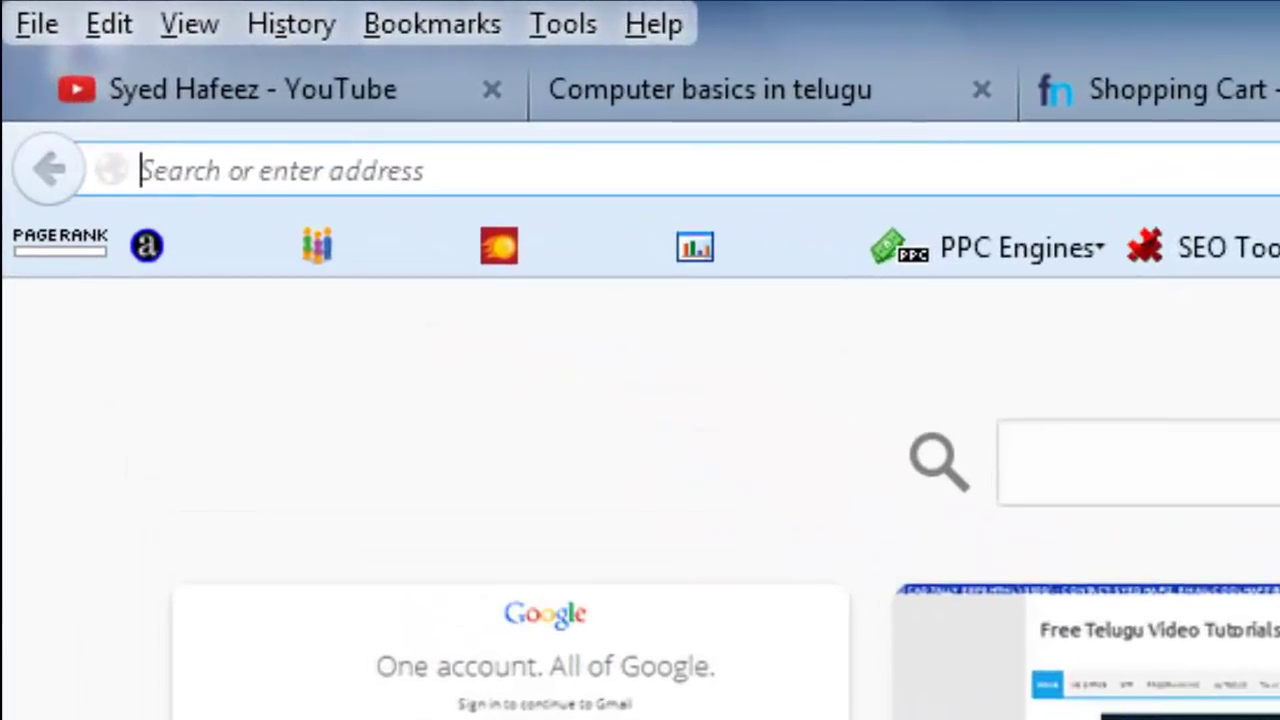
{"action": "type", "text": "1f"}
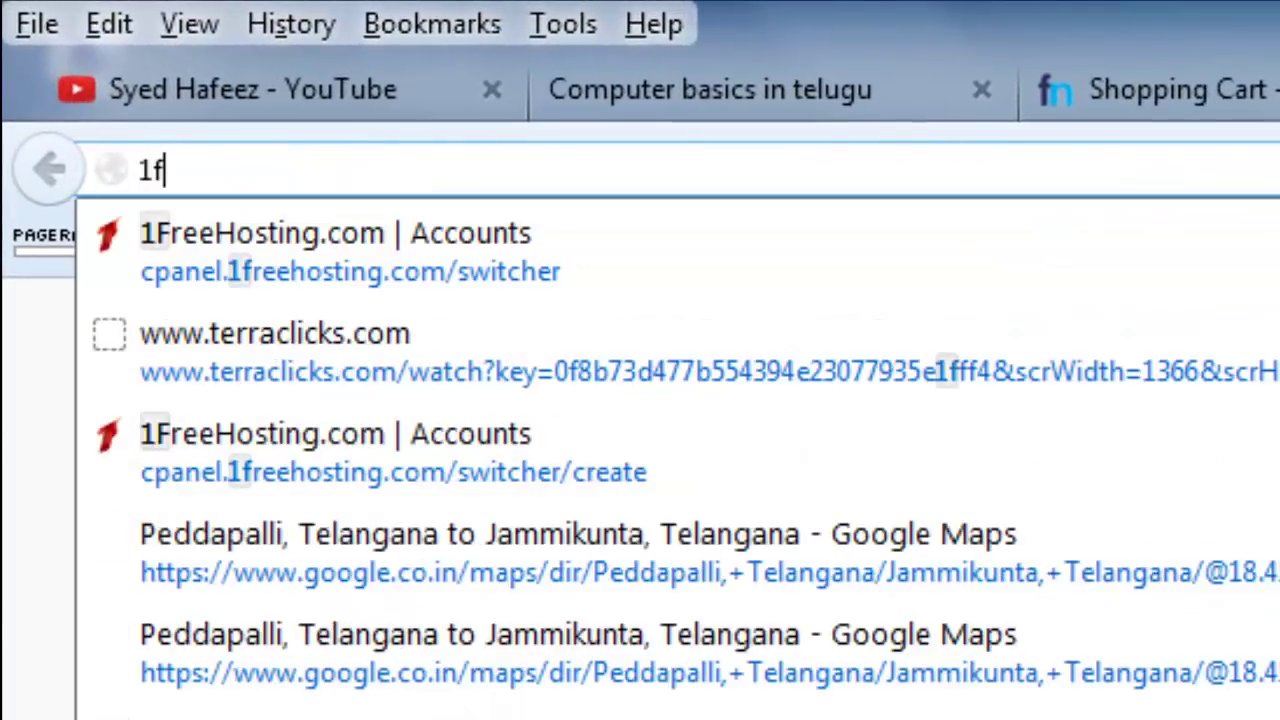
{"action": "type", "text": "r"}
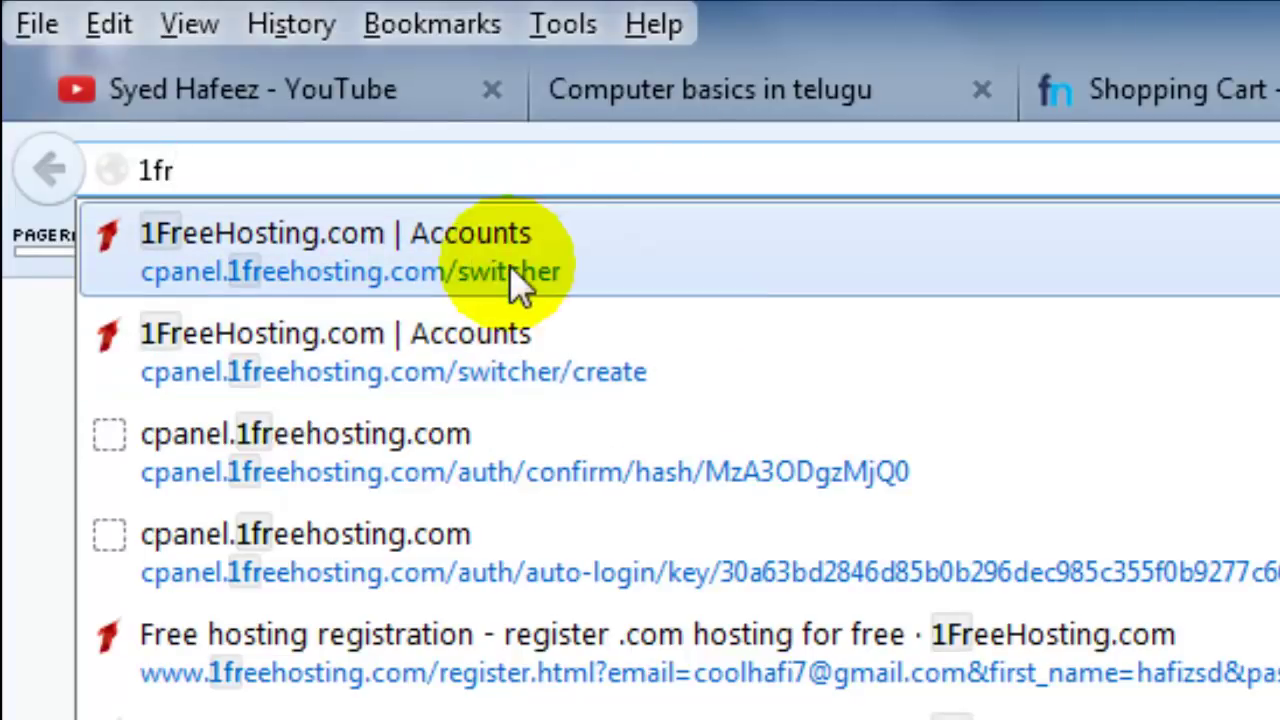
{"action": "left_click", "coordinate": [509, 270]}
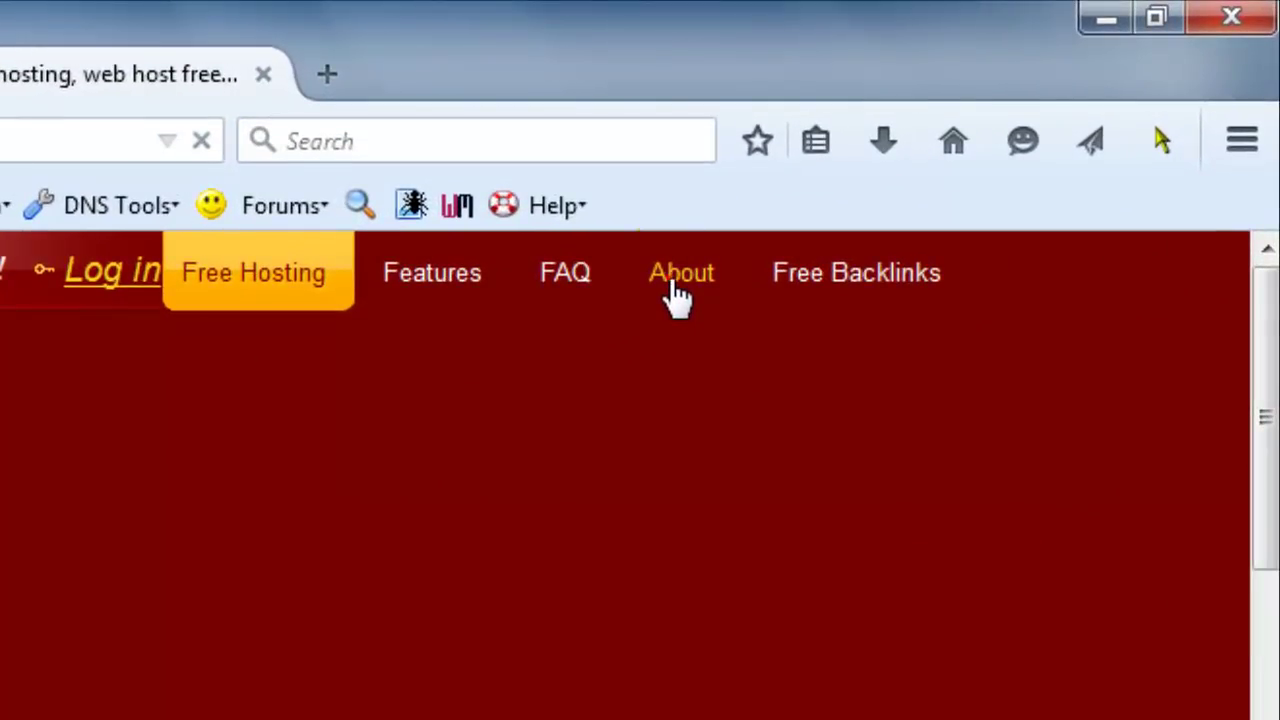
{"action": "left_click", "coordinate": [675, 285]}
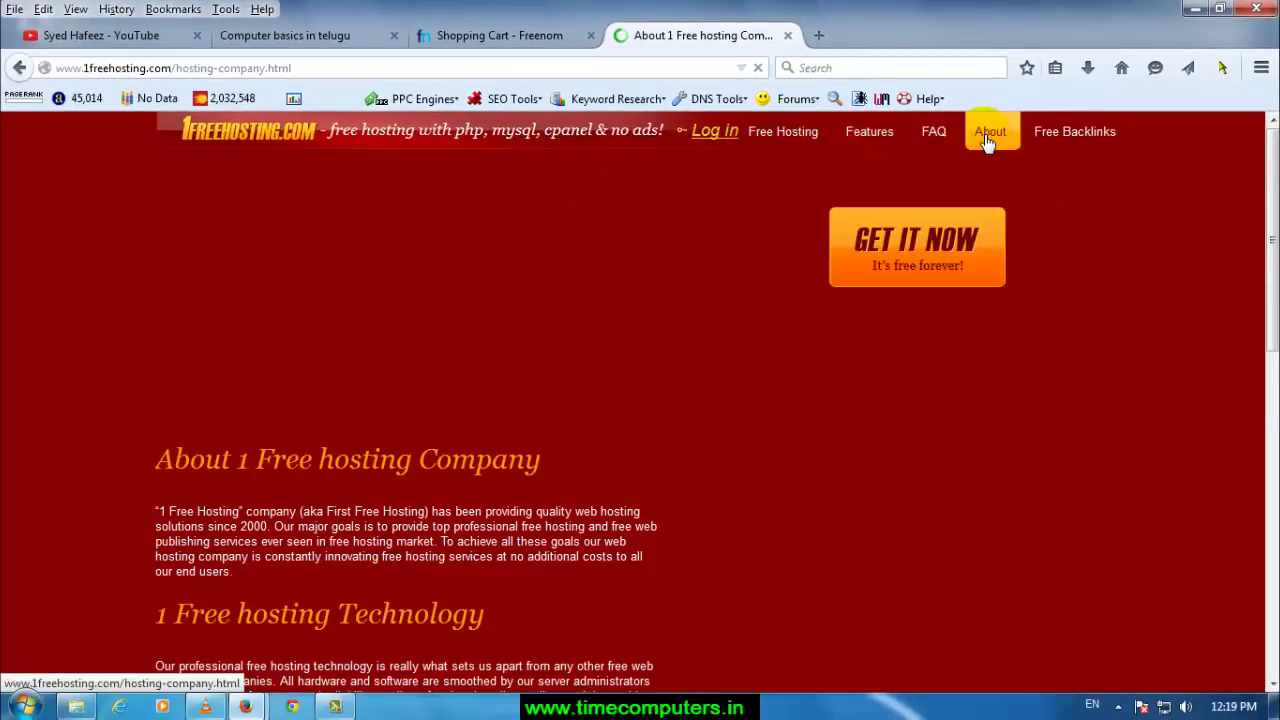
{"action": "left_click", "coordinate": [932, 256]}
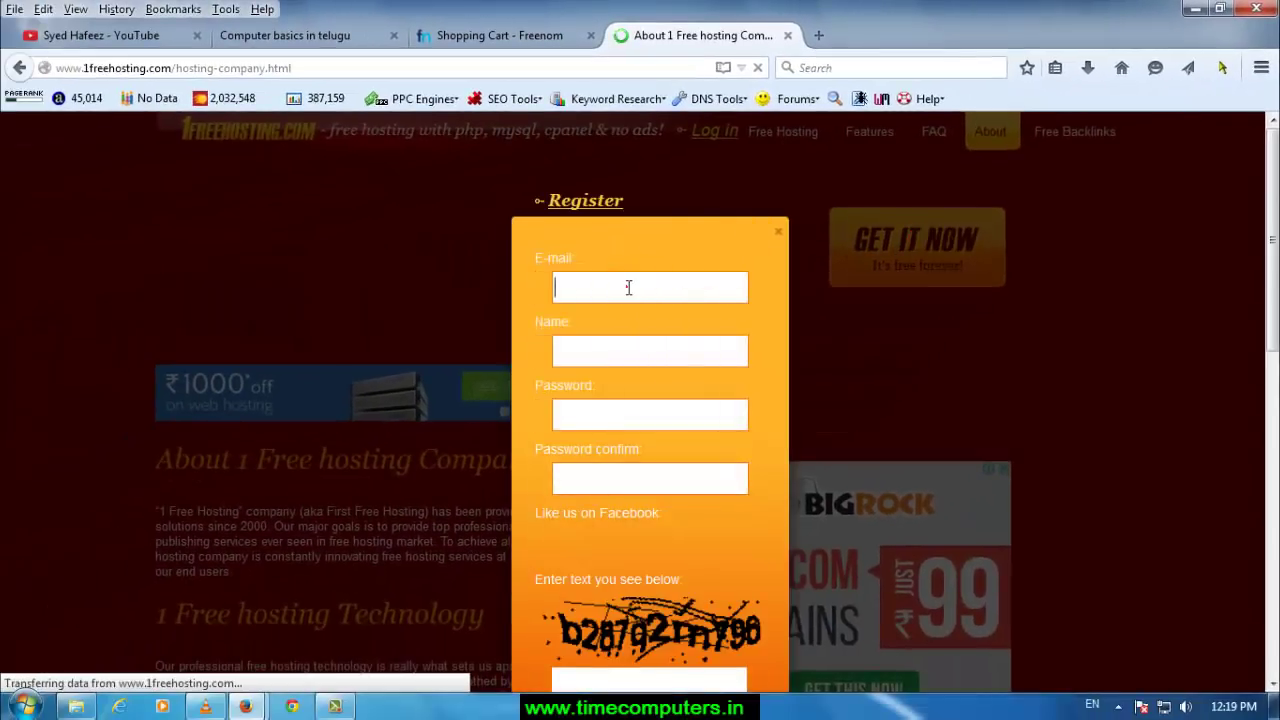
{"action": "left_click", "coordinate": [627, 287]}
{"action": "left_click", "coordinate": [603, 357]}
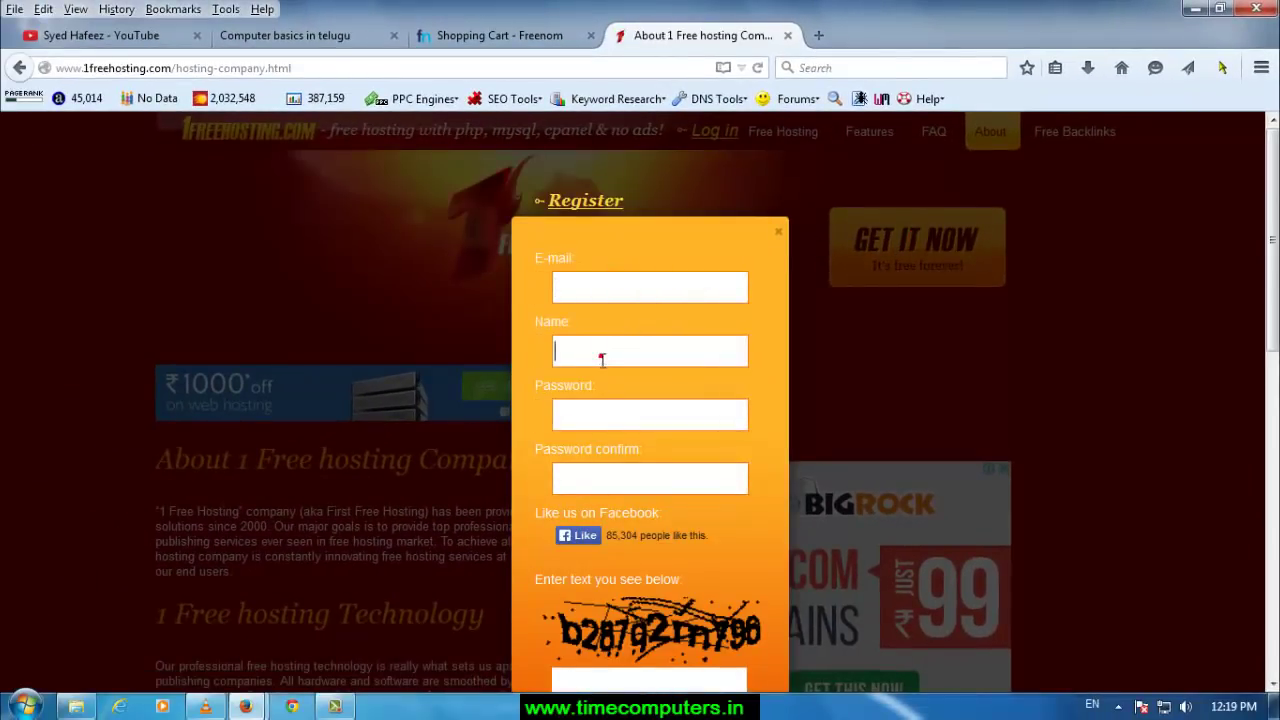
{"action": "scroll", "coordinate": [620, 515], "scroll_direction": "down", "scroll_amount": 2}
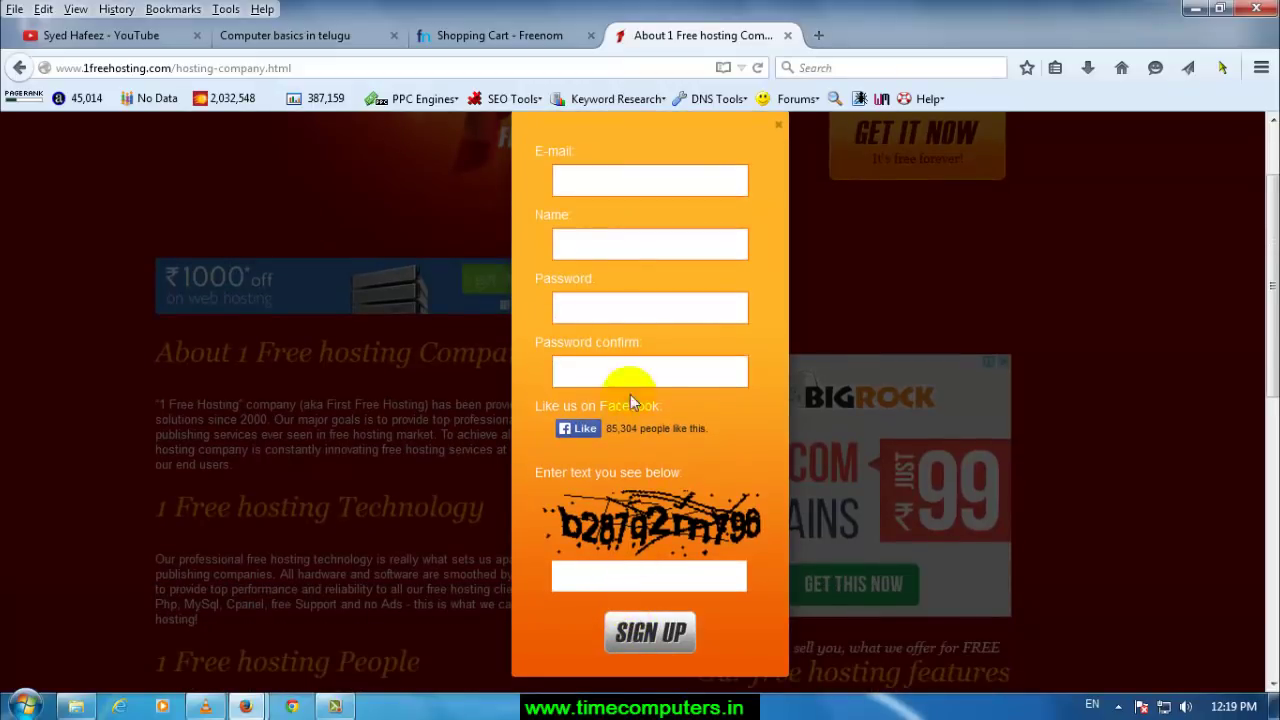
{"action": "scroll", "coordinate": [617, 335], "scroll_direction": "up", "scroll_amount": 2}
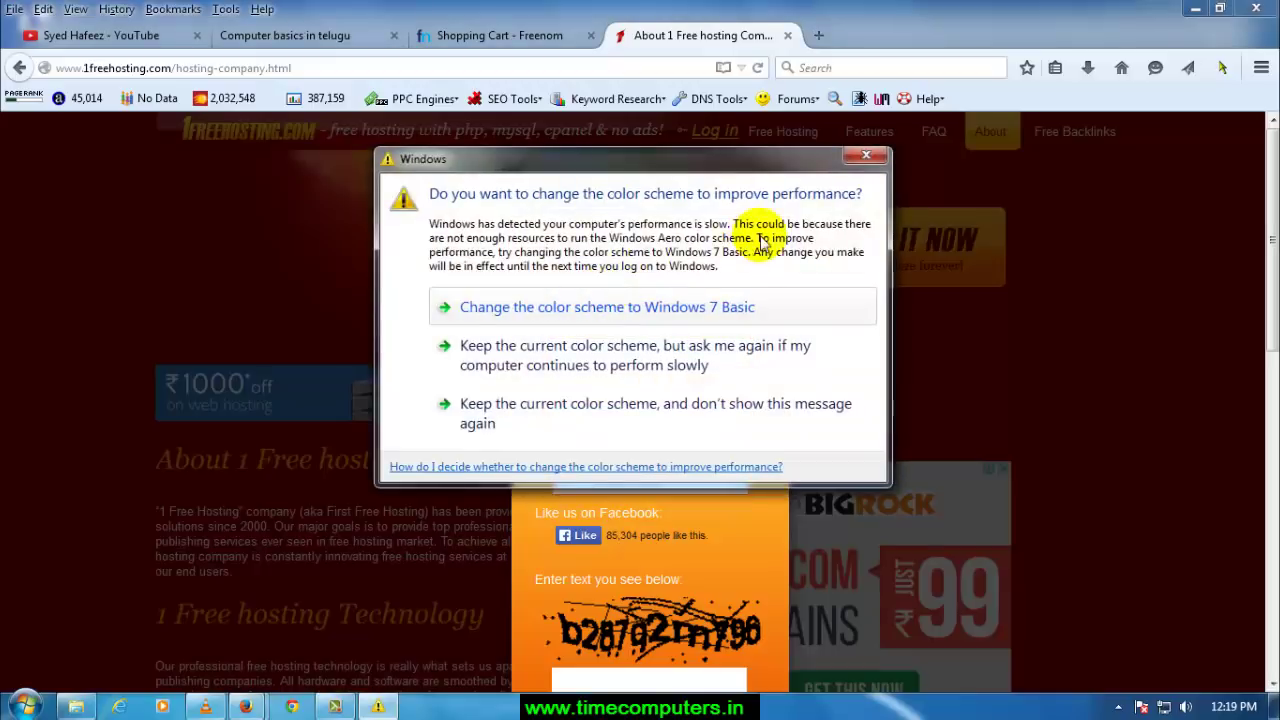
{"action": "left_click", "coordinate": [766, 414]}
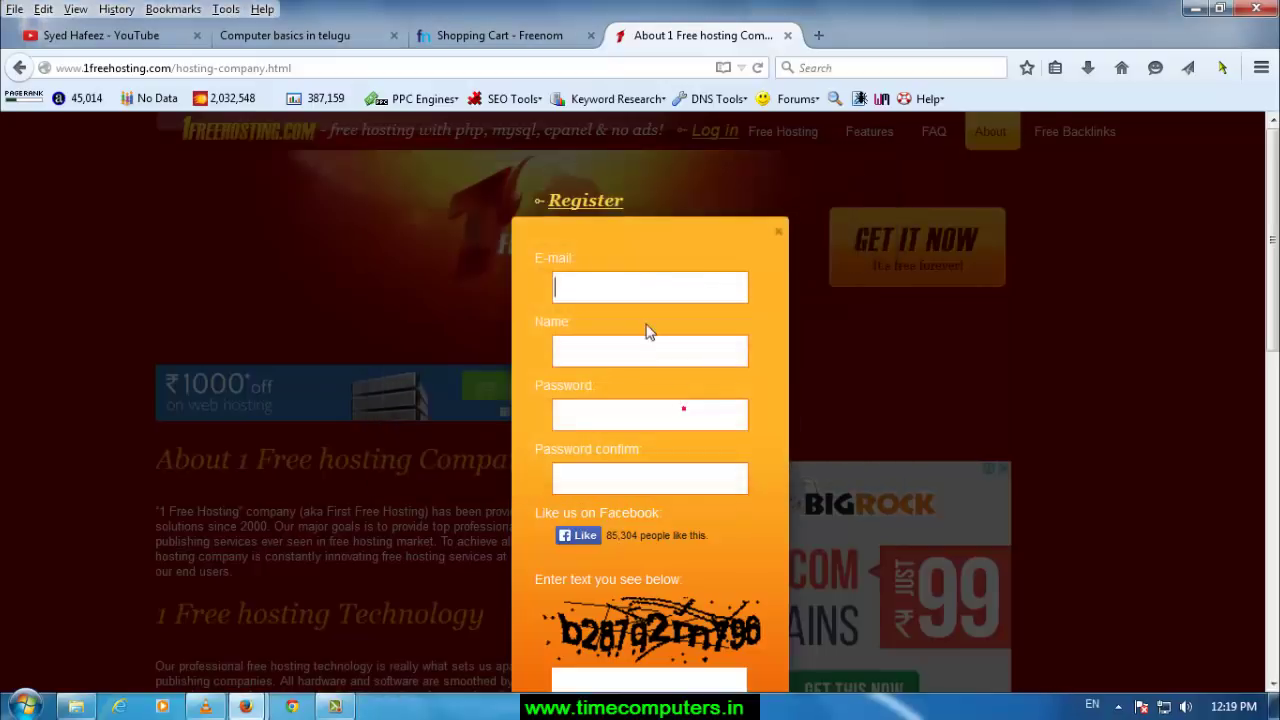
{"action": "left_click", "coordinate": [641, 298]}
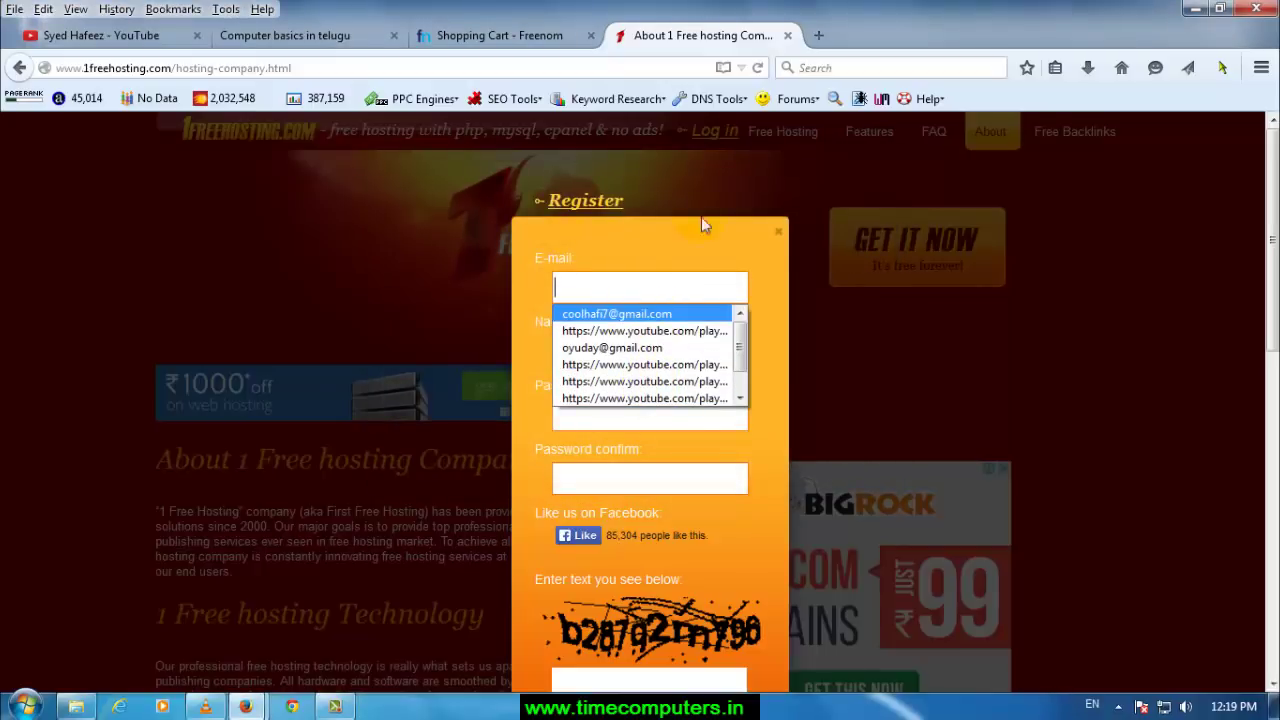
{"action": "left_click", "coordinate": [700, 204]}
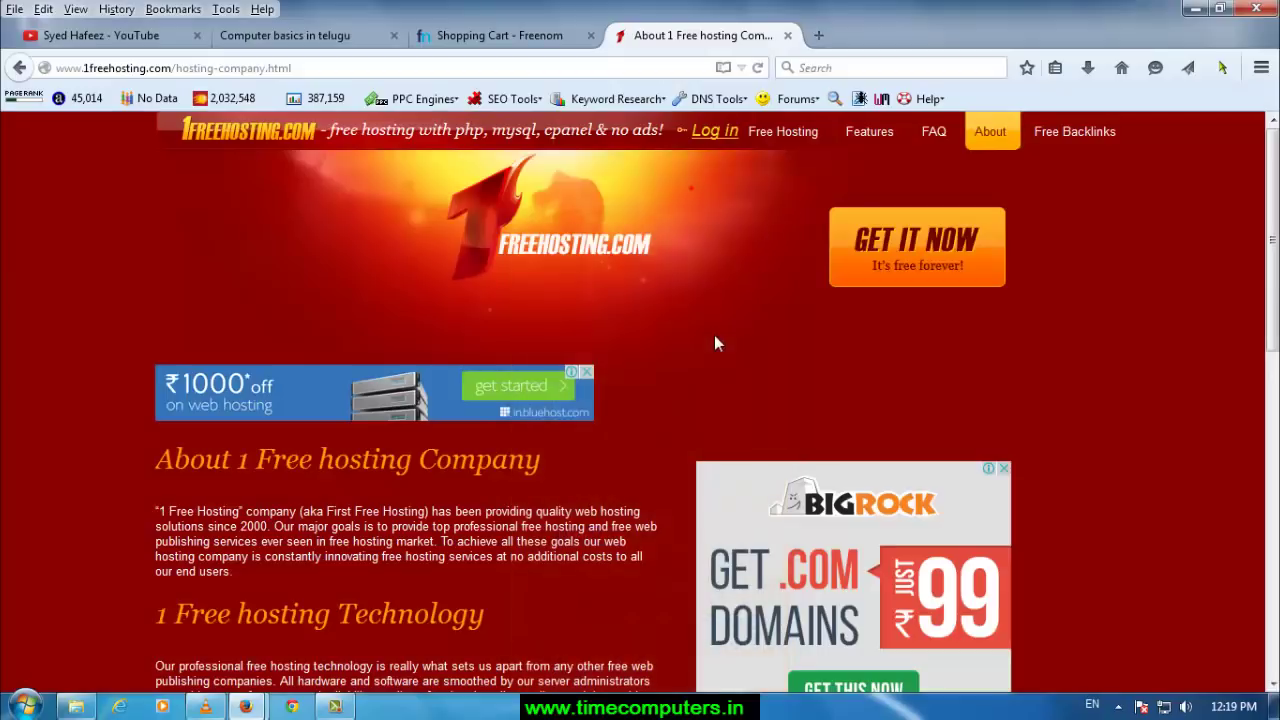
- Log in to 1FreeHosting with the saved account e-mail and open the Hosting accounts page
{"action": "left_click", "coordinate": [722, 134]}
{"action": "left_click", "coordinate": [638, 291]}
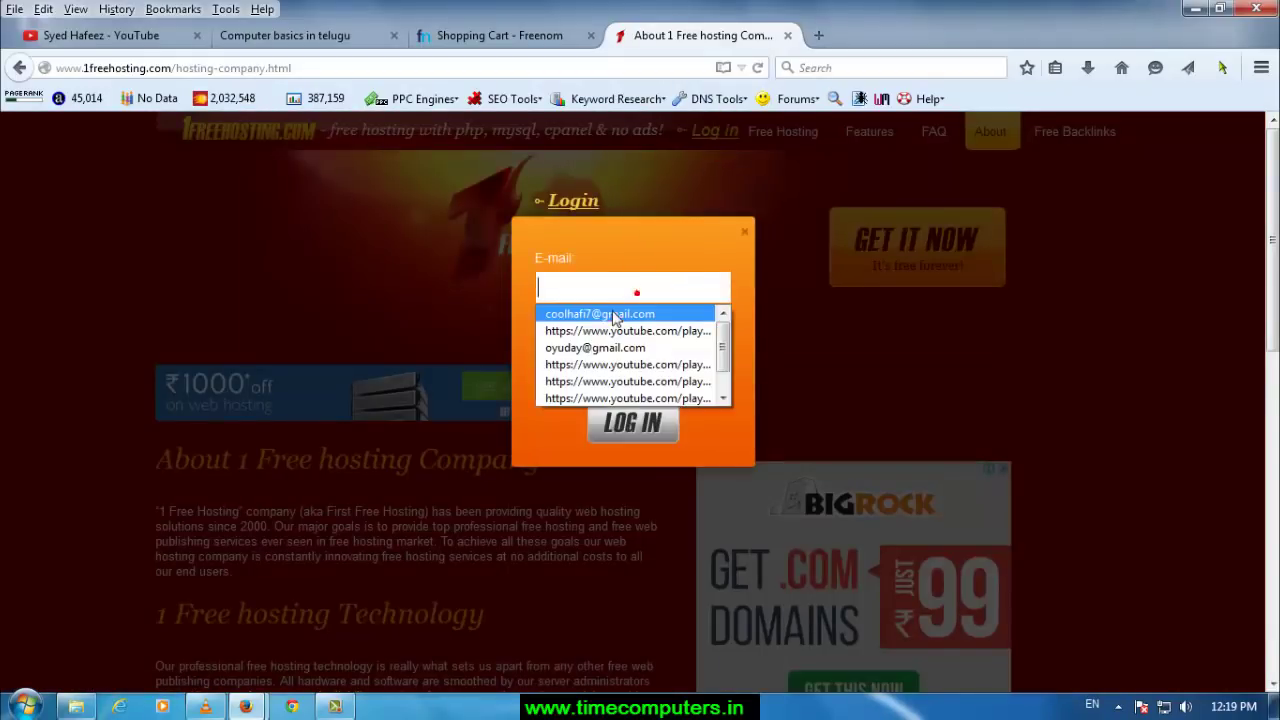
{"action": "left_click", "coordinate": [612, 308]}
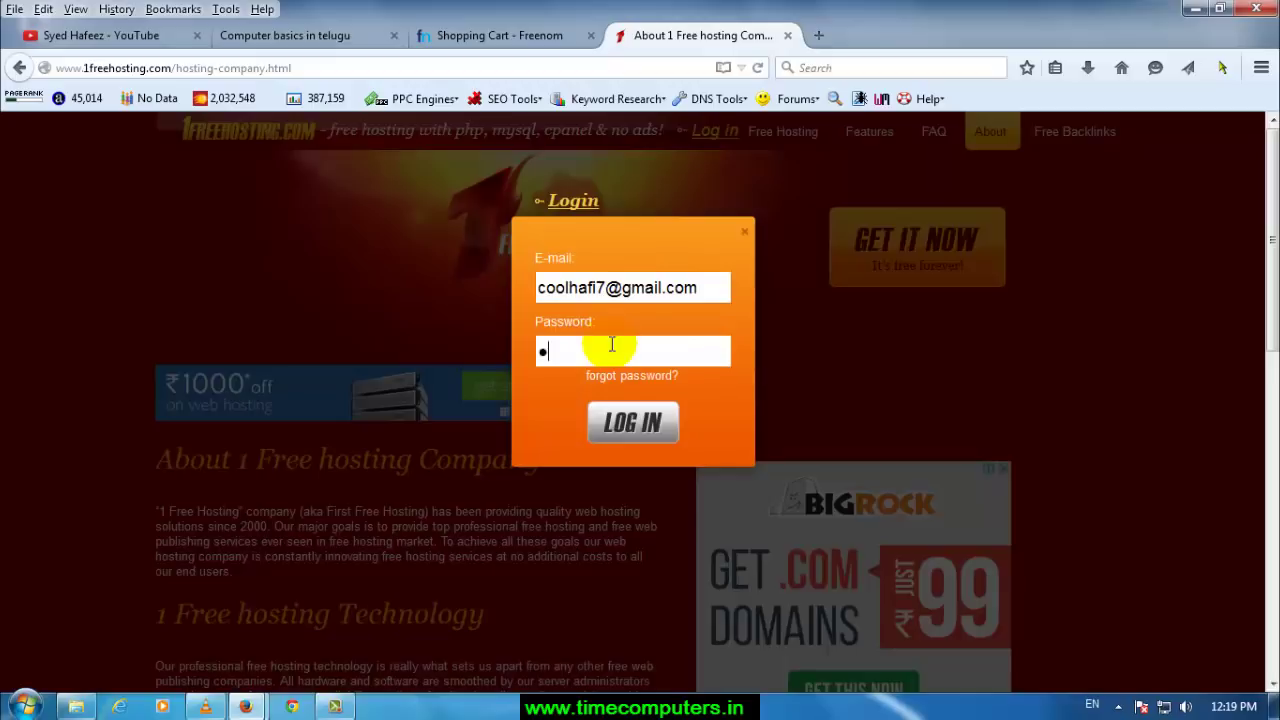
{"action": "left_click", "coordinate": [653, 425]}
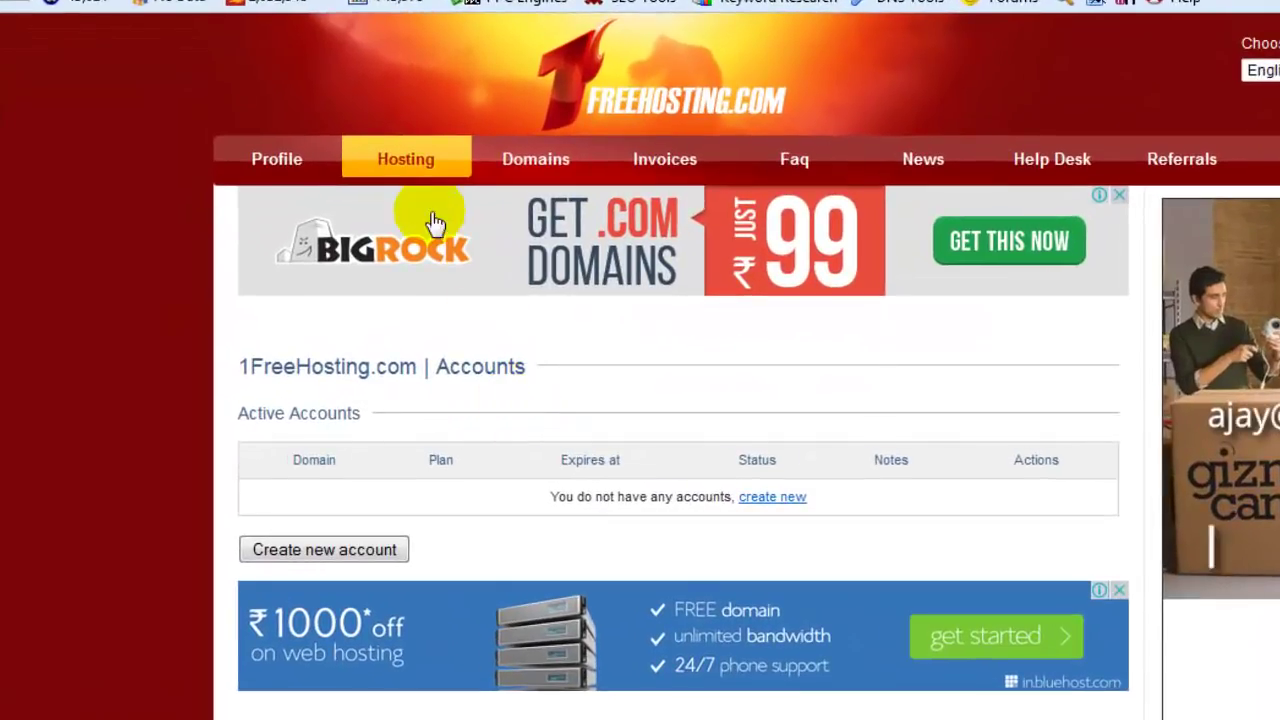
{"action": "left_click", "coordinate": [405, 168]}
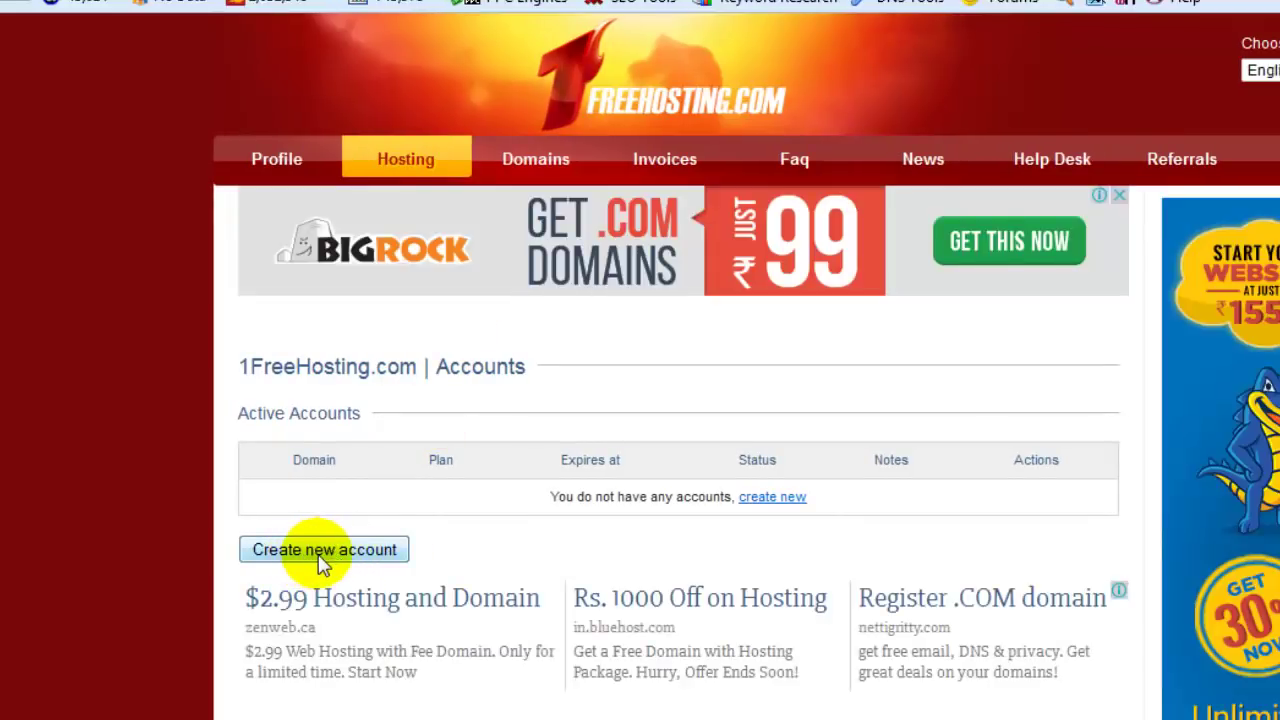
- Create a new hosting account on the free 1FreeHosting plan
{"action": "left_click", "coordinate": [323, 560]}
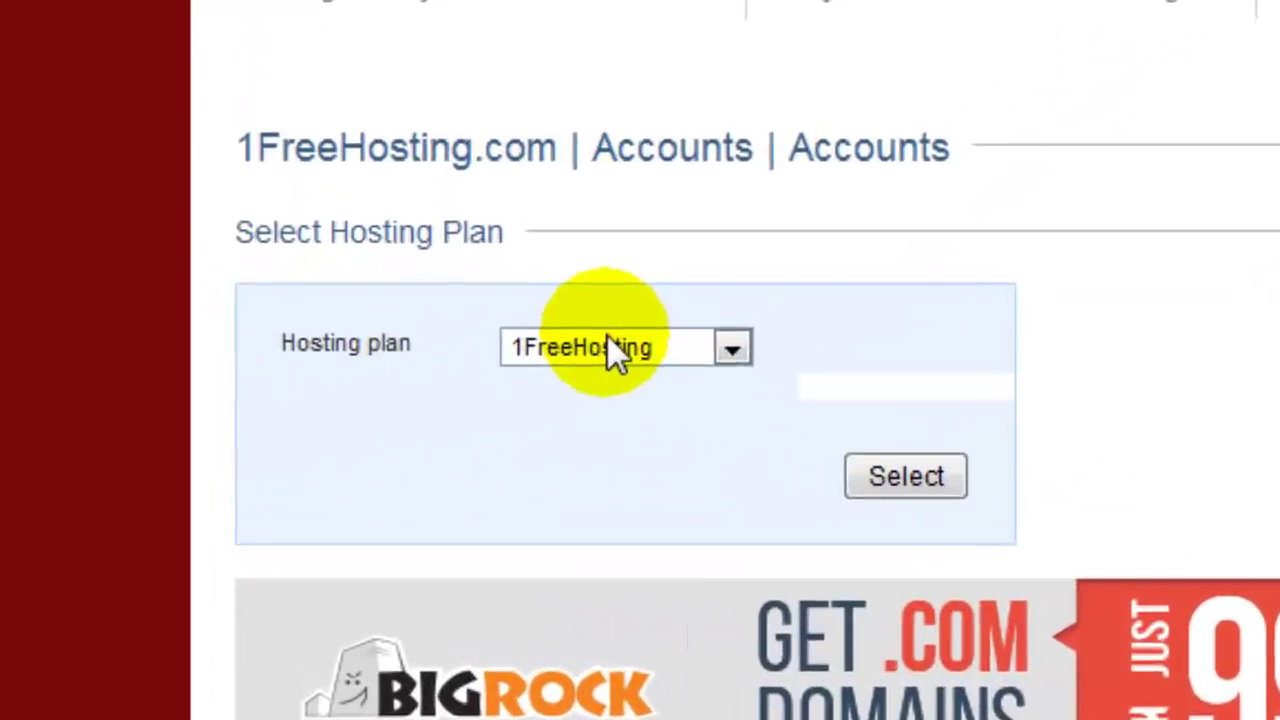
{"action": "left_click", "coordinate": [445, 474]}
{"action": "left_click", "coordinate": [632, 393]}
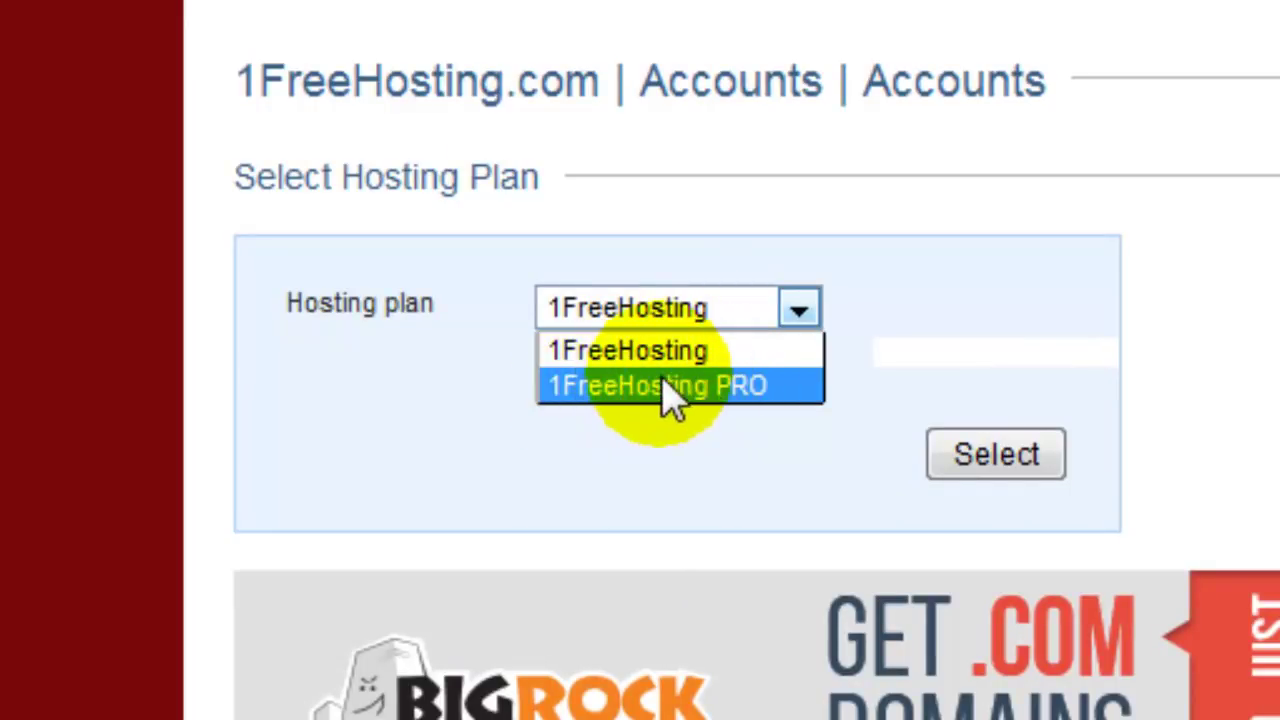
{"action": "left_click", "coordinate": [640, 355]}
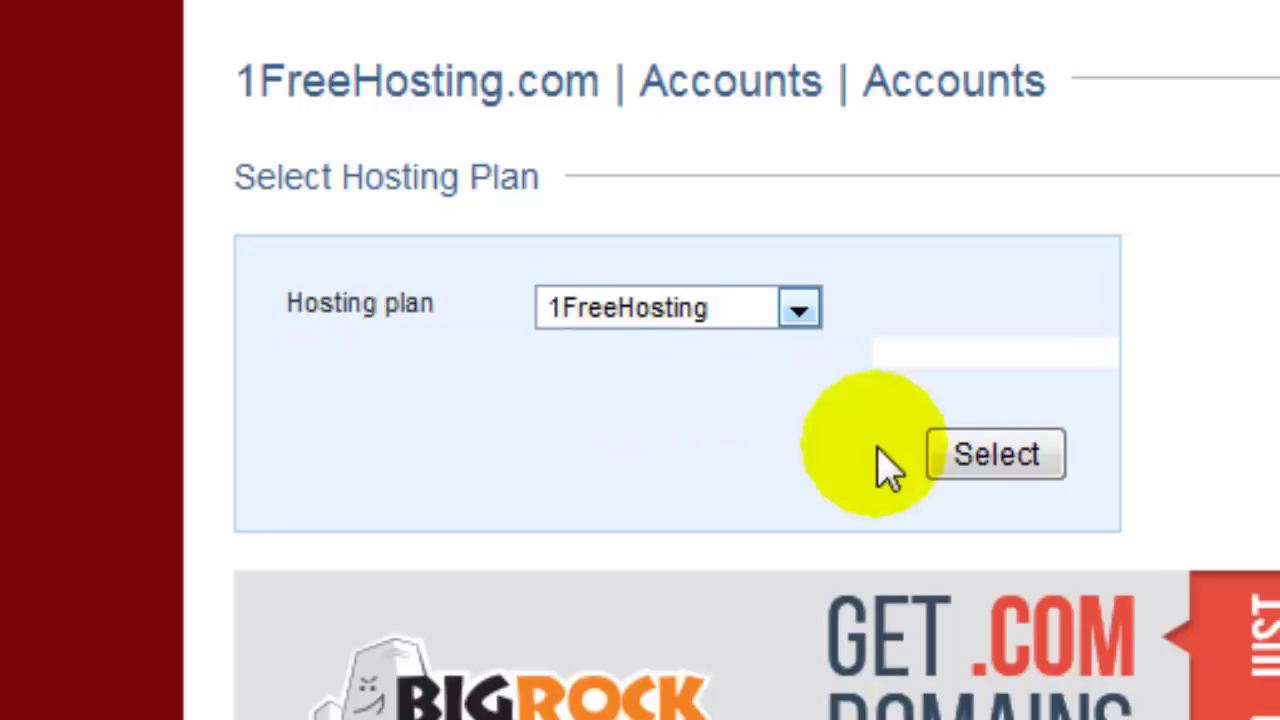
{"action": "left_click", "coordinate": [978, 457]}
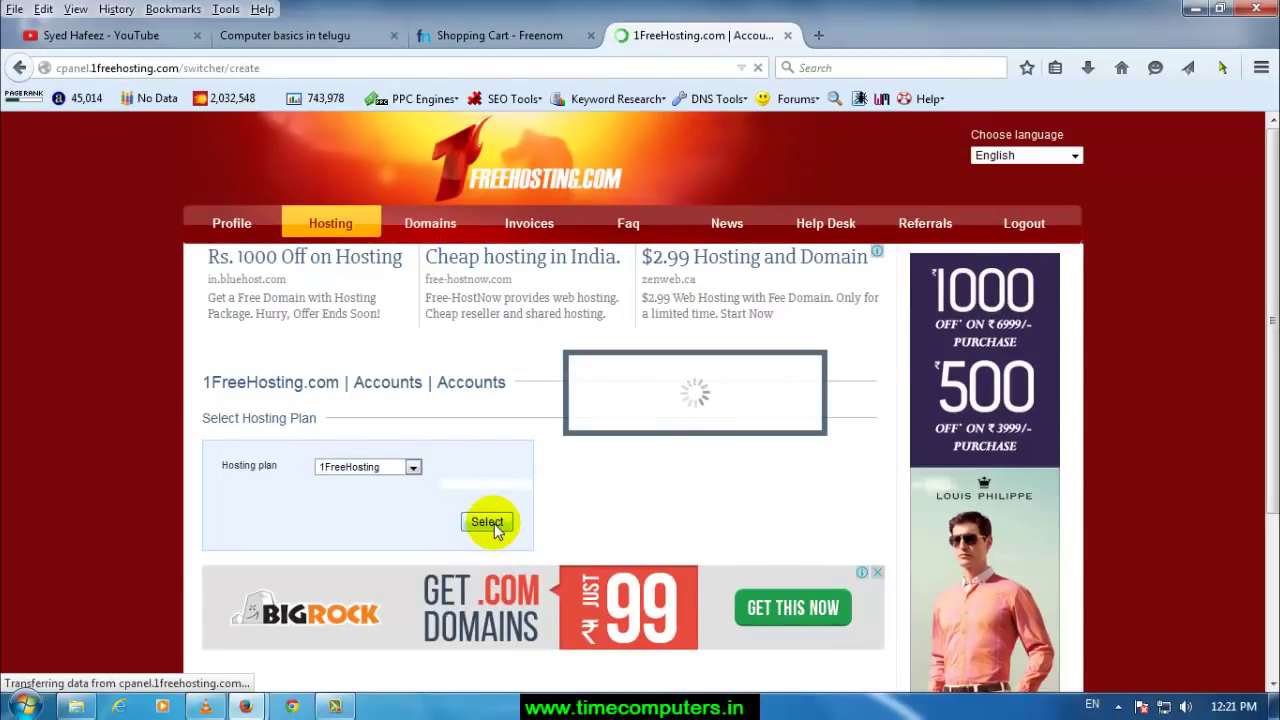
- Copy hafizvideotutorials.tk from the Freenom cart and paste it as the account's full domain
{"action": "left_click", "coordinate": [471, 35]}
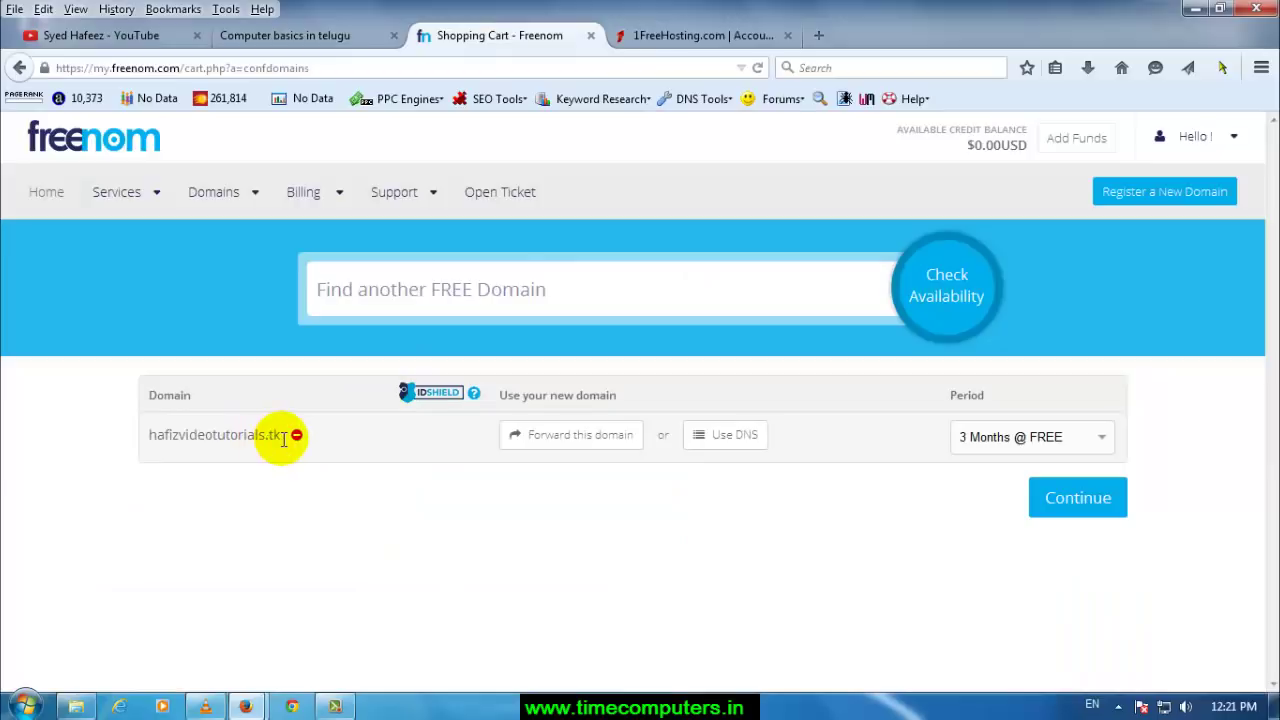
{"action": "right_click", "coordinate": [170, 435]}
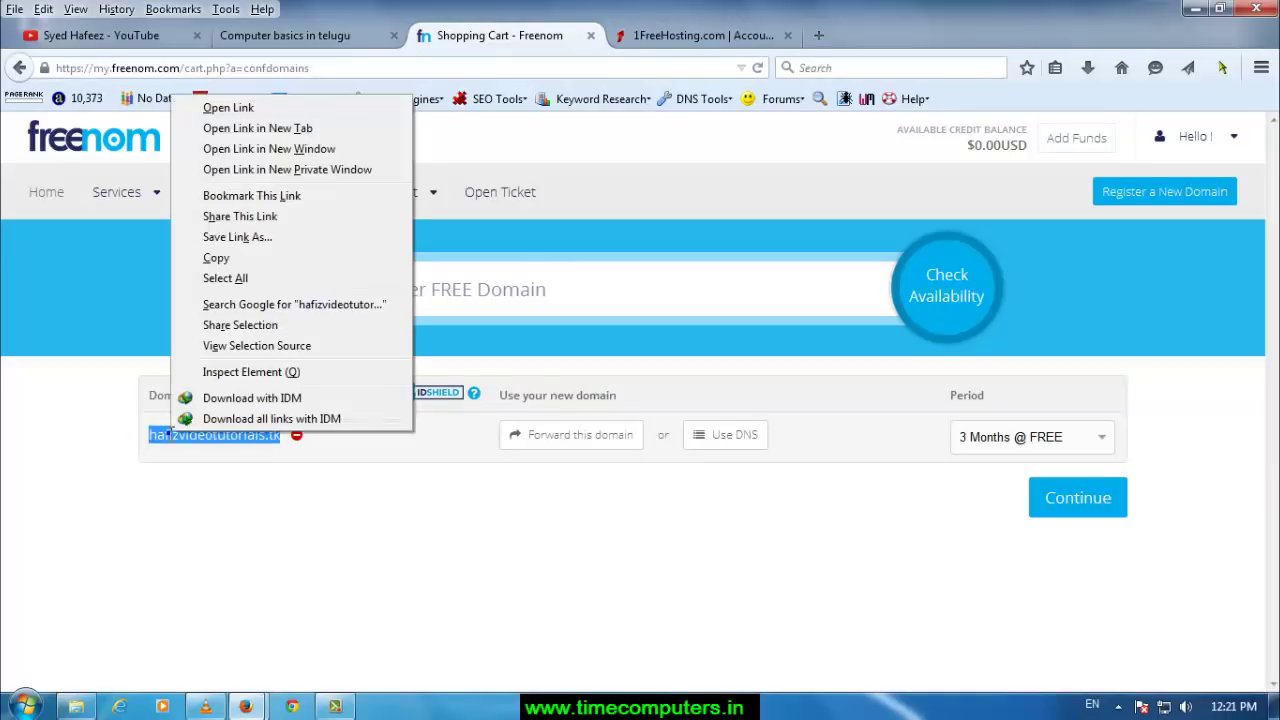
{"action": "left_click", "coordinate": [225, 258]}
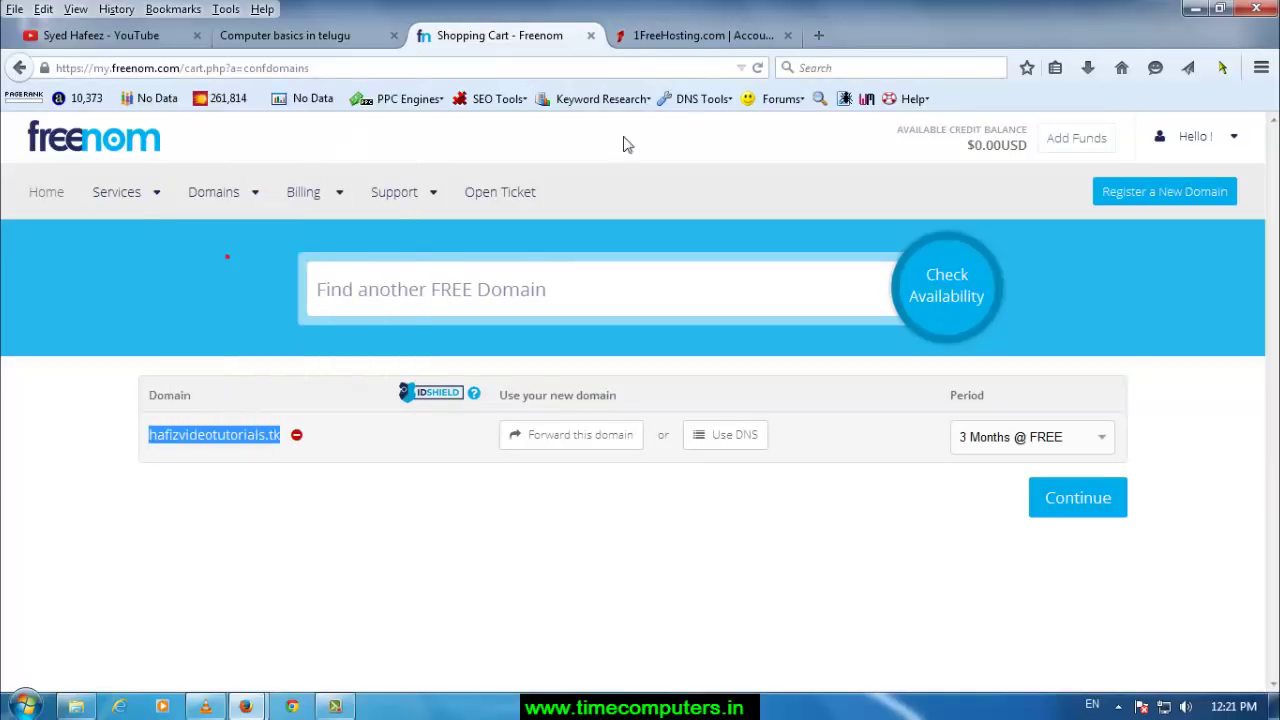
{"action": "left_click", "coordinate": [680, 35]}
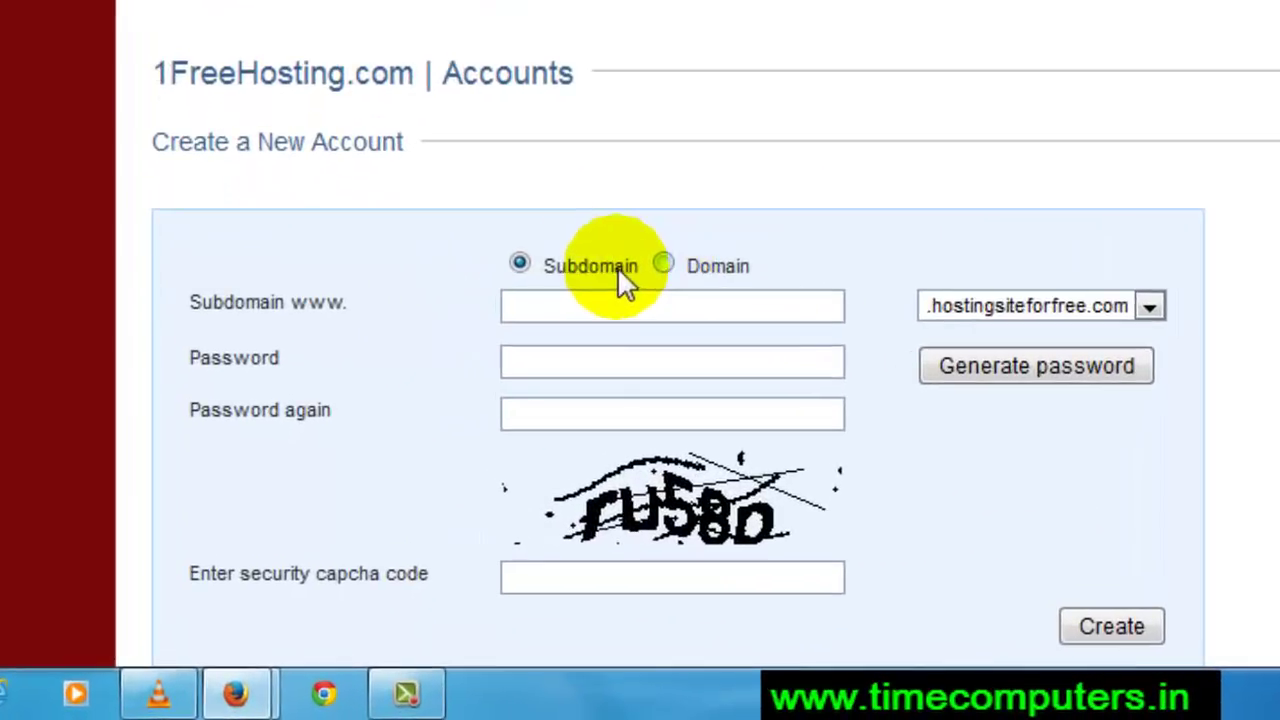
{"action": "left_click", "coordinate": [663, 264]}
{"action": "left_click", "coordinate": [614, 306]}
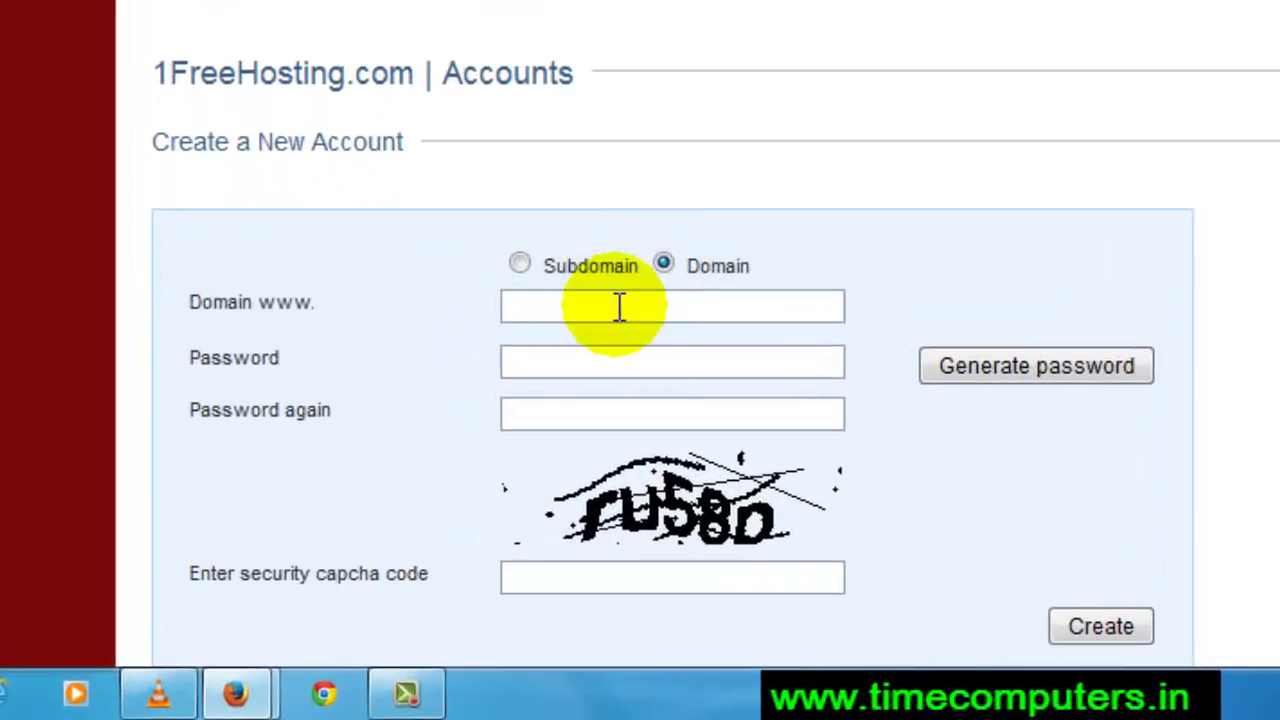
{"action": "key", "text": "ctrl+v"}
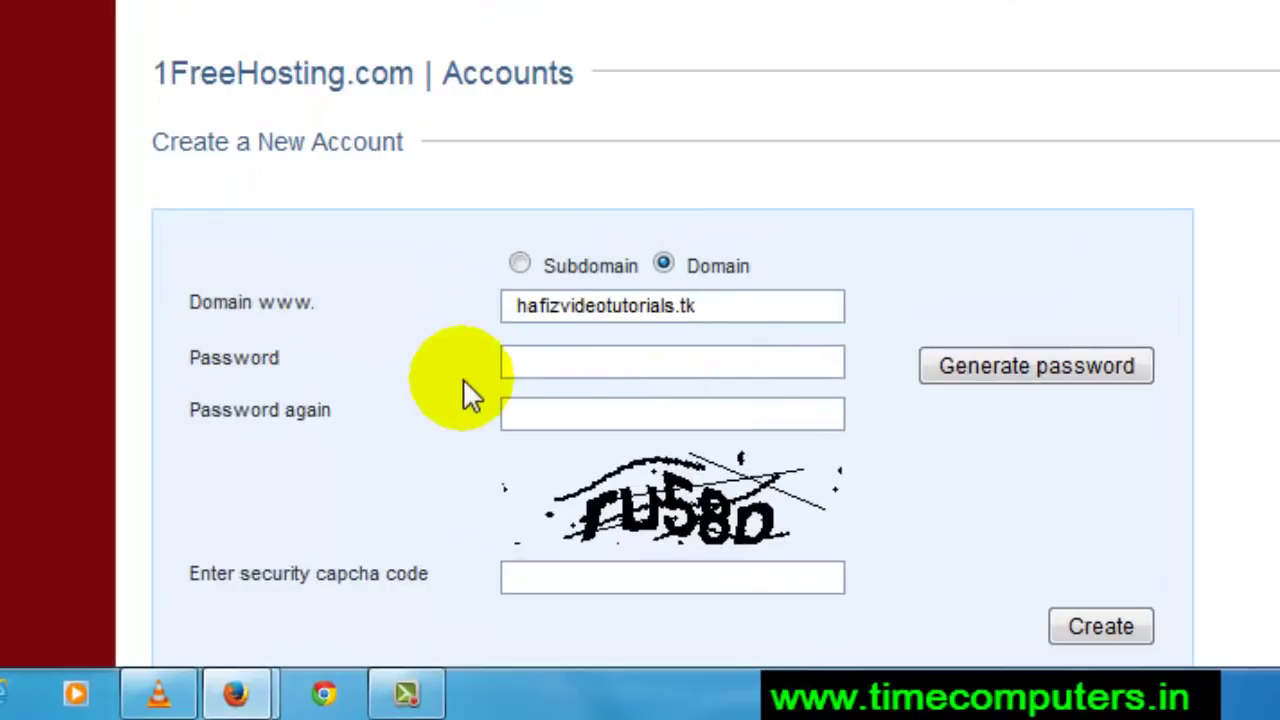
- Enter the account password and its confirmation, fill in the security code, and submit
{"action": "left_click", "coordinate": [598, 360]}
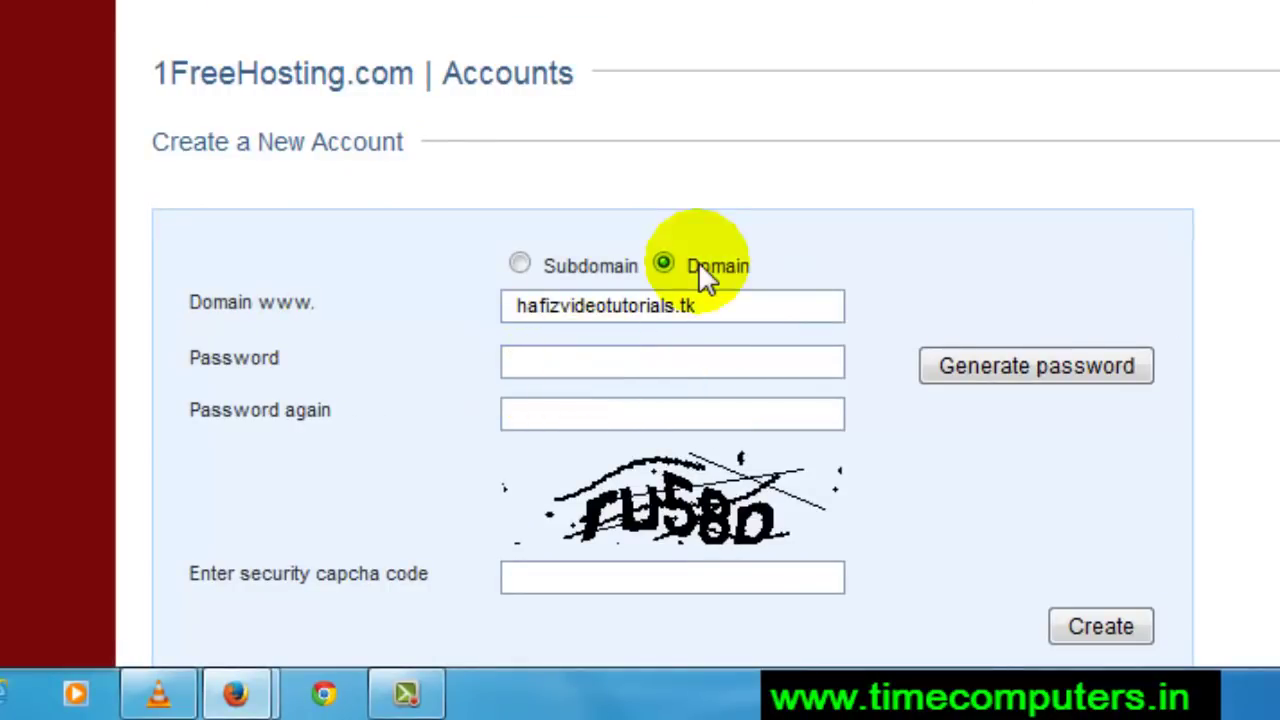
{"action": "key", "text": "Tab"}
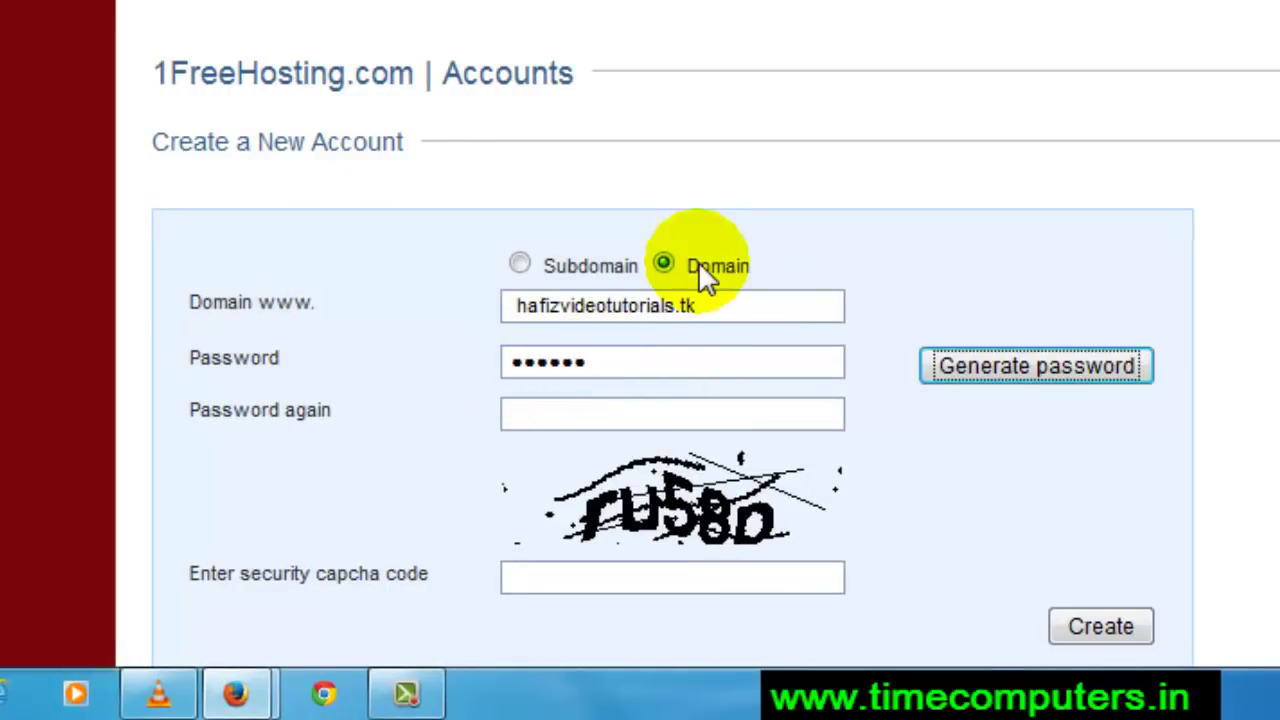
{"action": "key", "text": "Tab"}
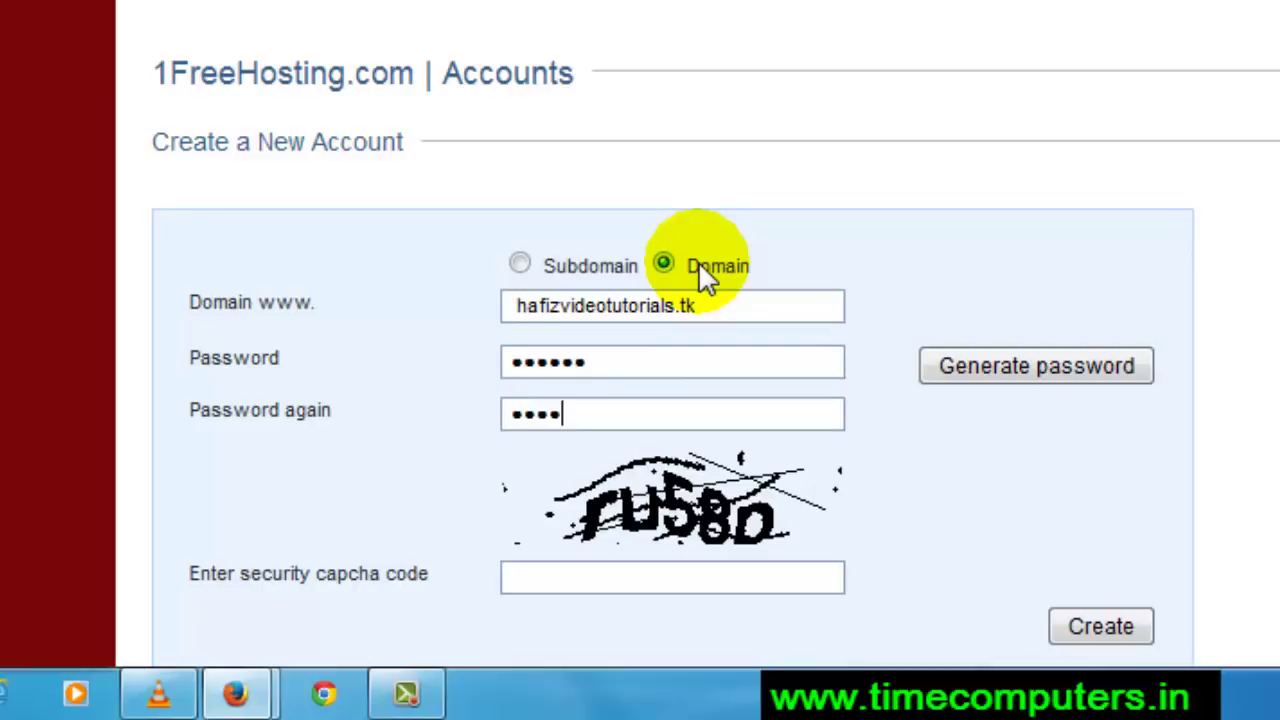
{"action": "scroll", "coordinate": [790, 300], "scroll_direction": "down", "scroll_amount": 4}
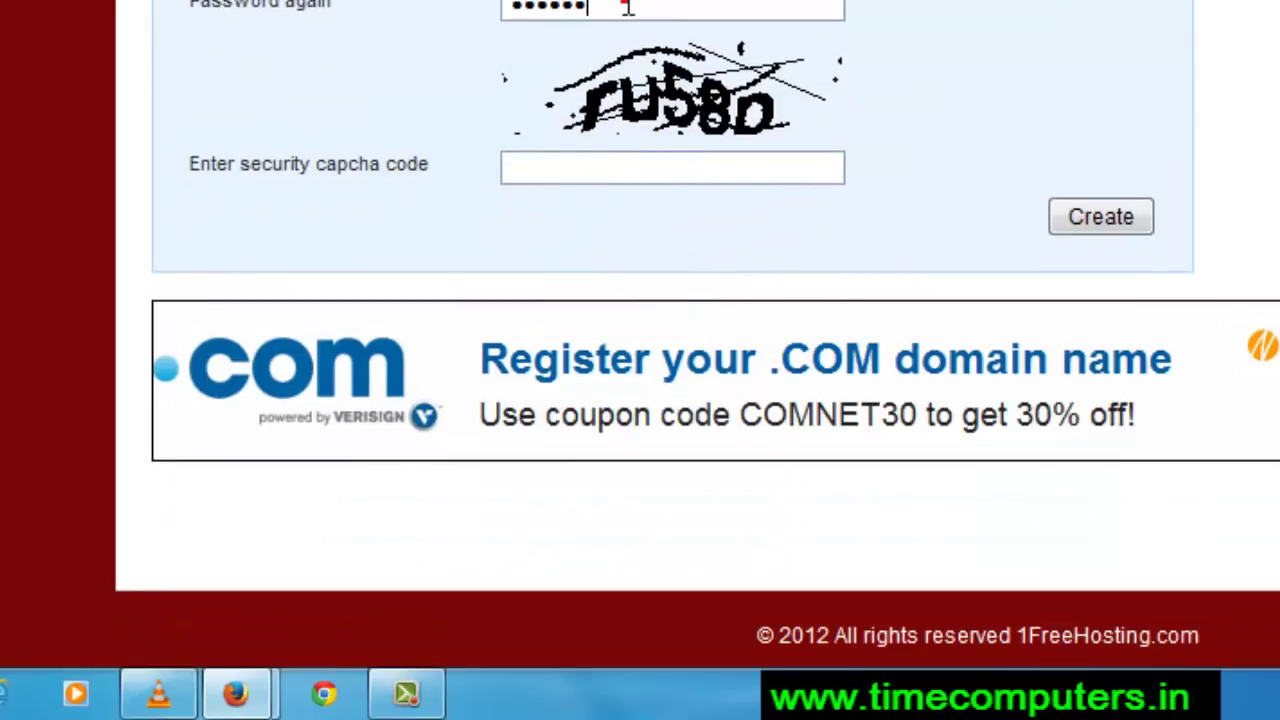
{"action": "left_click", "coordinate": [648, 162]}
{"action": "left_click", "coordinate": [715, 172]}
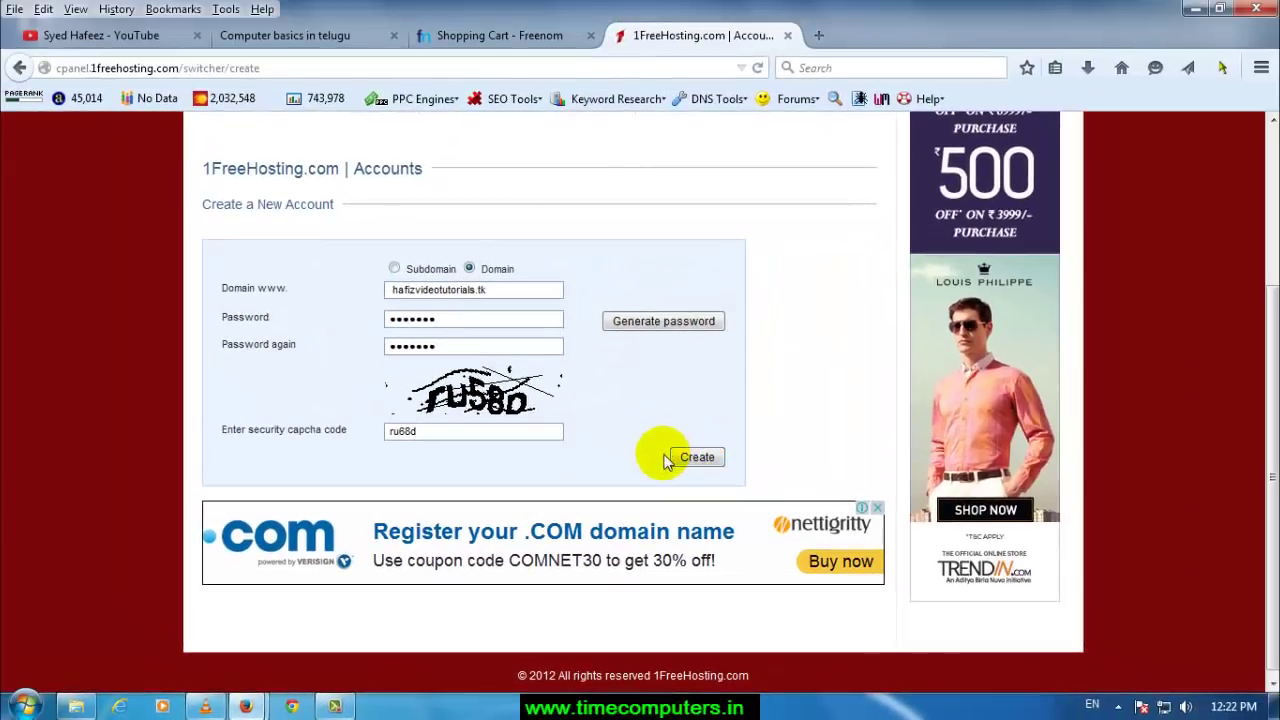
{"action": "left_click", "coordinate": [686, 460]}
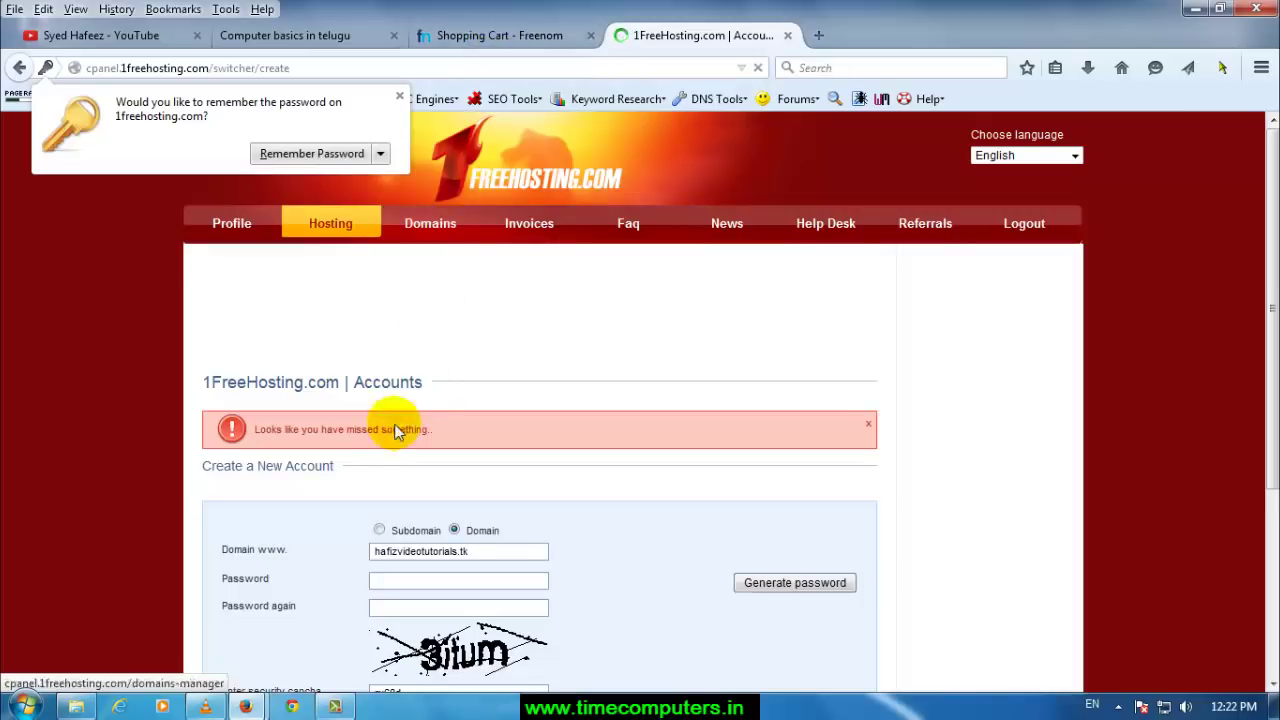
- In the Freenom cart, choose your own DNS and a 12 Months @ FREE period, then return to 1FreeHosting
{"action": "left_click", "coordinate": [527, 38]}
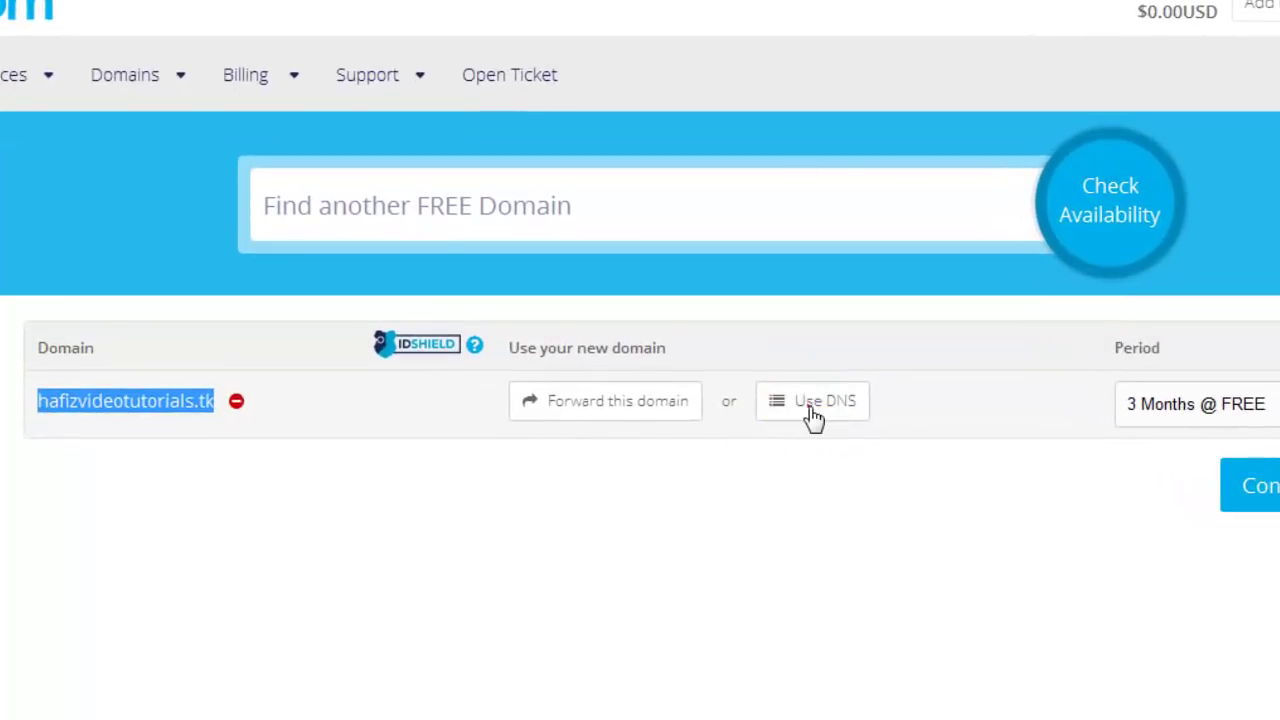
{"action": "left_click", "coordinate": [815, 413]}
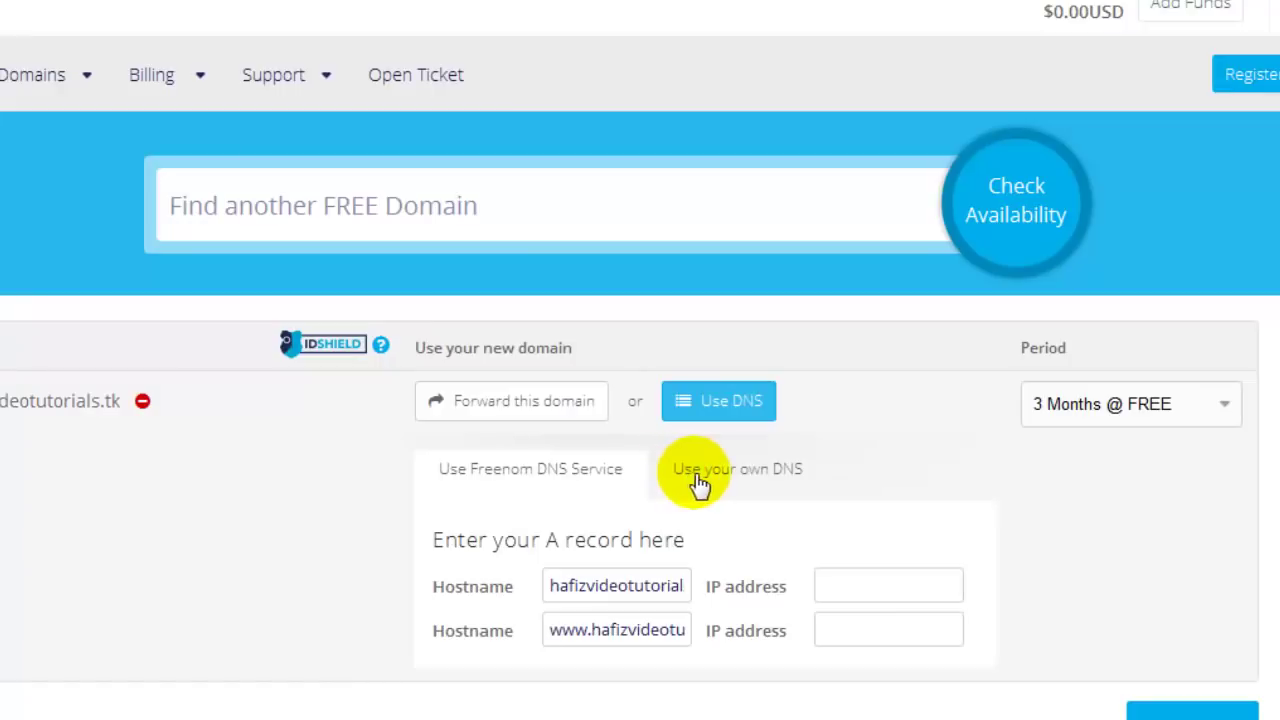
{"action": "left_click", "coordinate": [773, 483]}
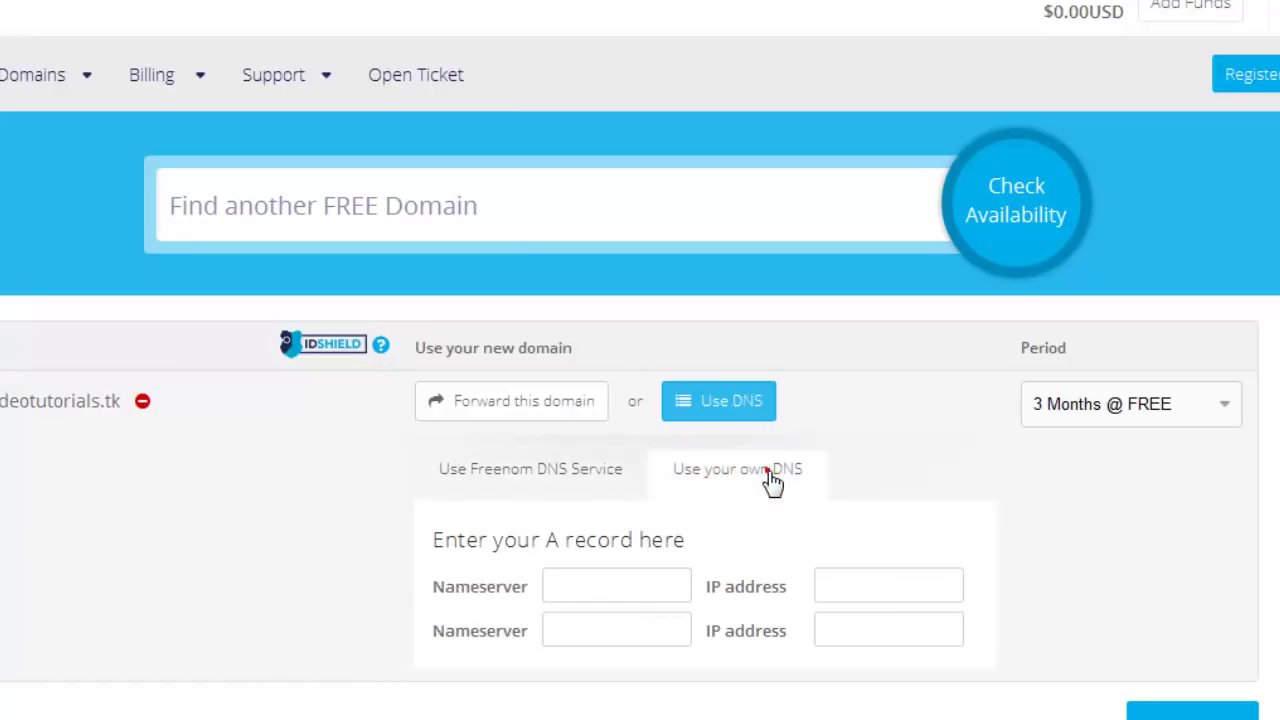
{"action": "left_click", "coordinate": [1100, 418]}
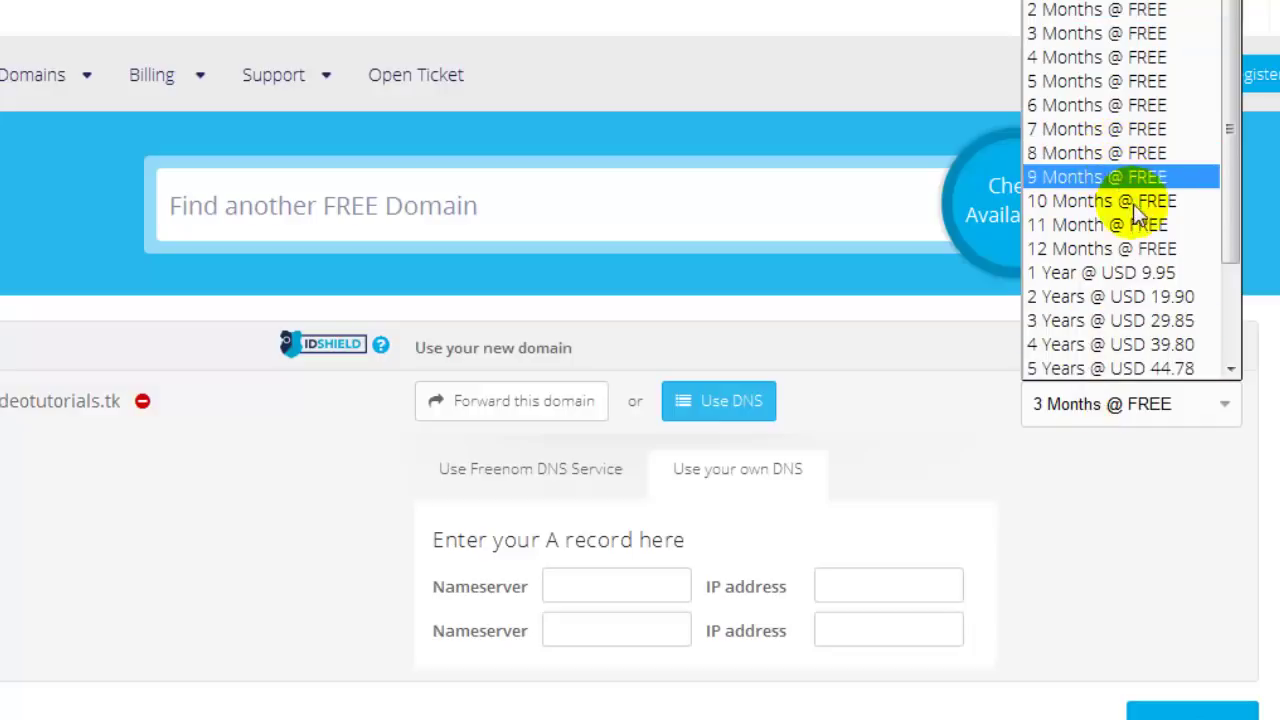
{"action": "left_click", "coordinate": [1140, 248]}
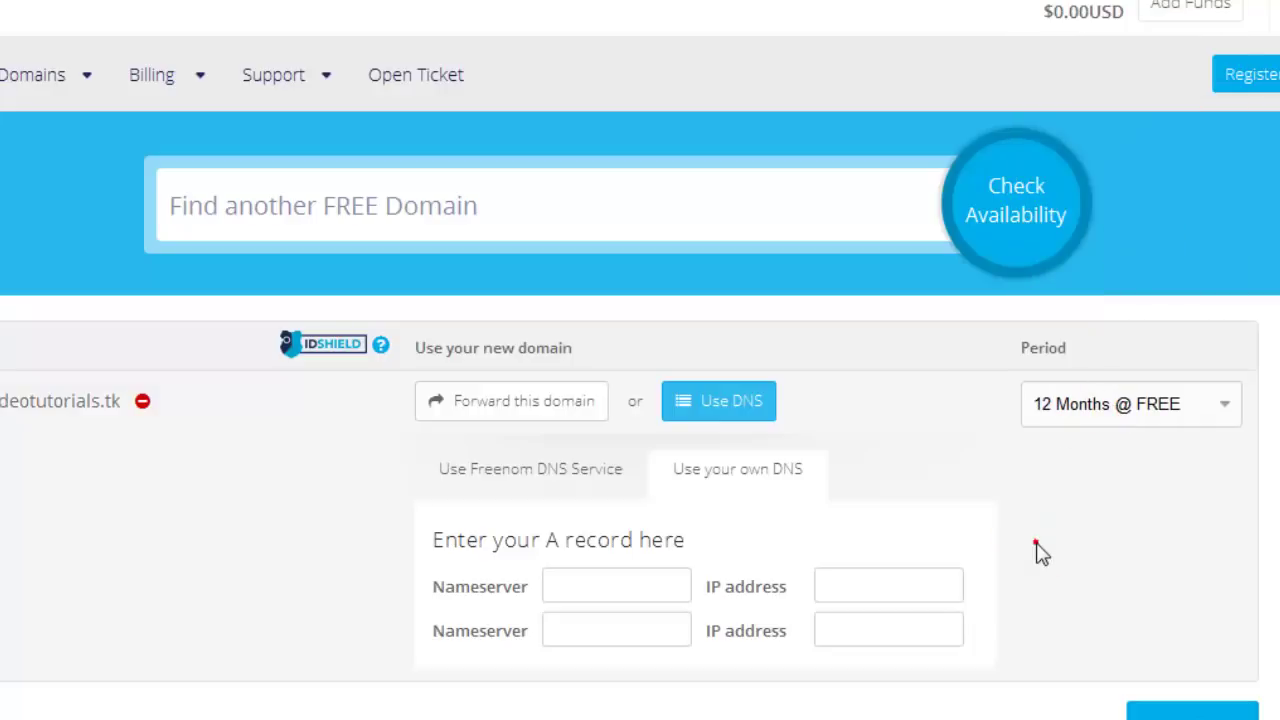
{"action": "scroll", "coordinate": [945, 544], "scroll_direction": "down", "scroll_amount": 1}
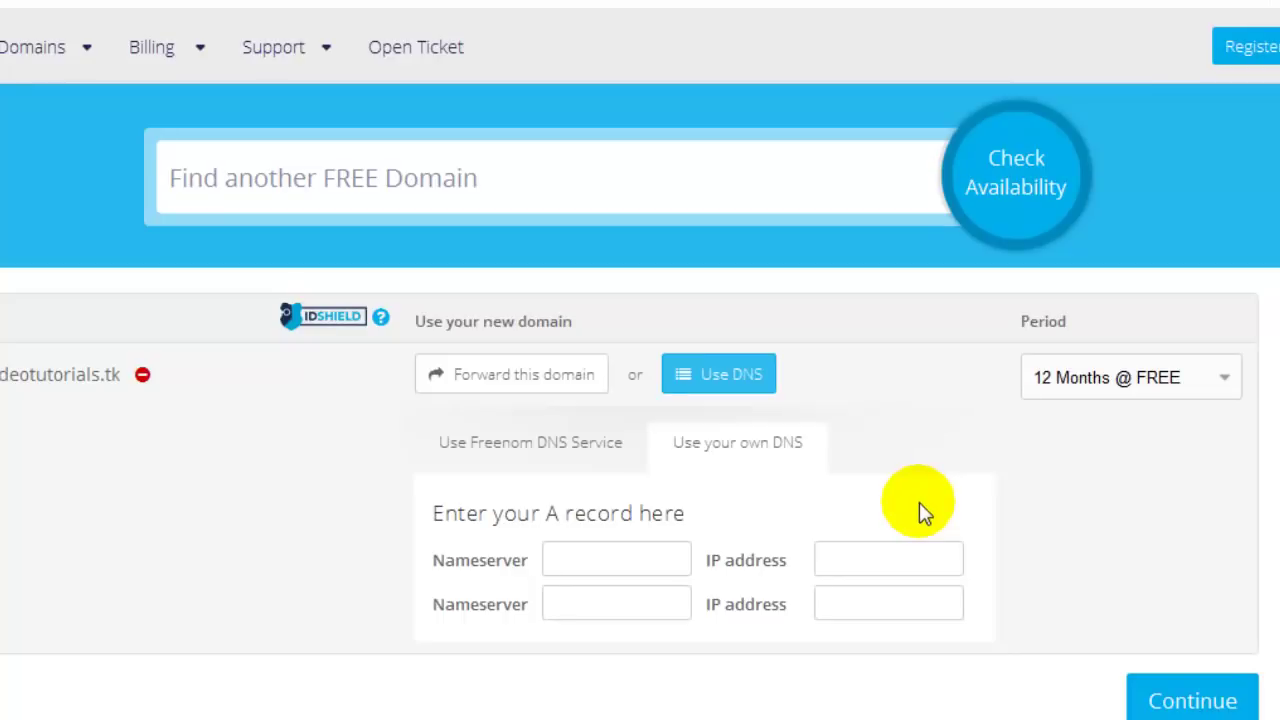
{"action": "left_click", "coordinate": [640, 557]}
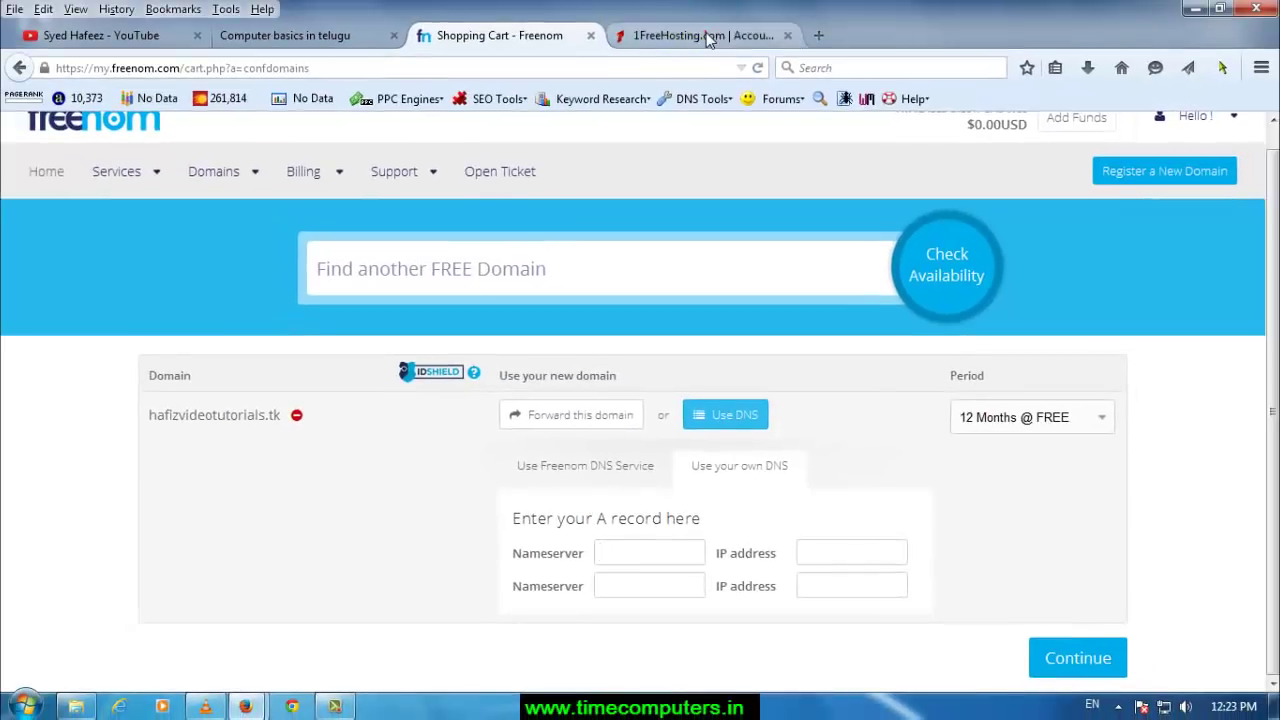
{"action": "left_click", "coordinate": [700, 36]}
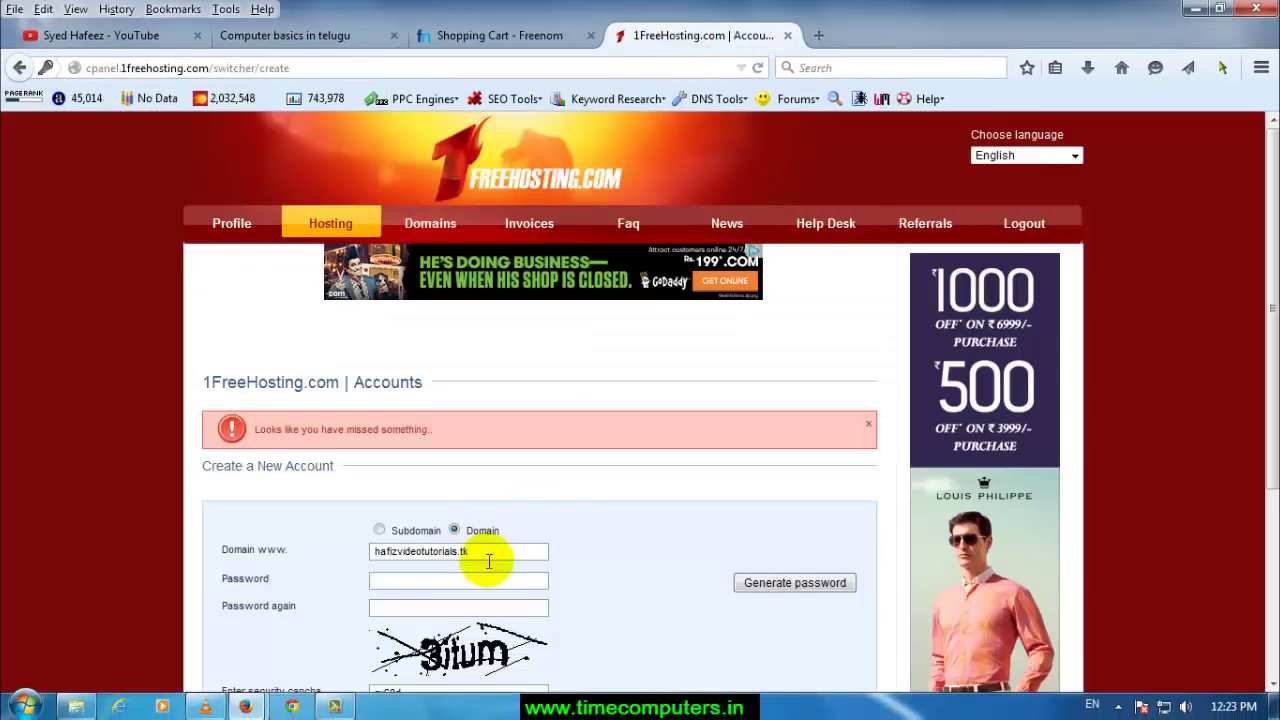
- Confirm the hafizvideos.tk account reads Active in the Accounts list and switch into it
{"action": "scroll", "coordinate": [482, 567], "scroll_direction": "down", "scroll_amount": 2}
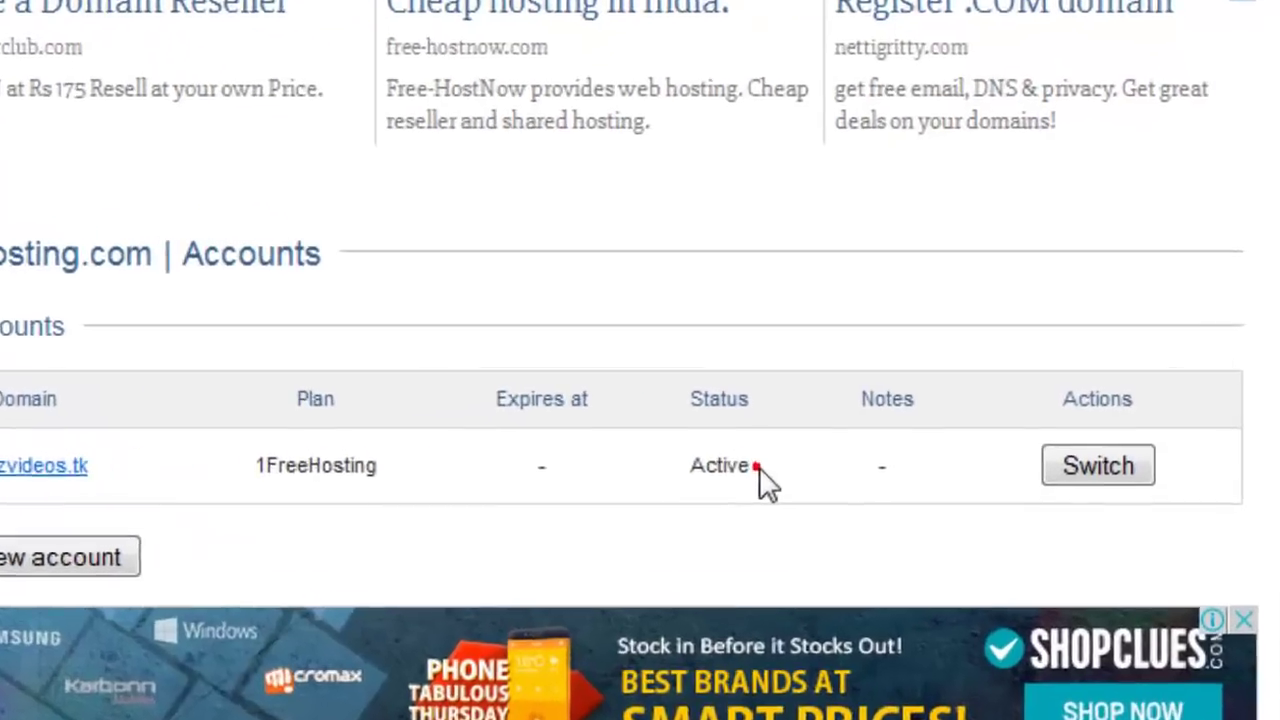
{"action": "double_click", "coordinate": [838, 443]}
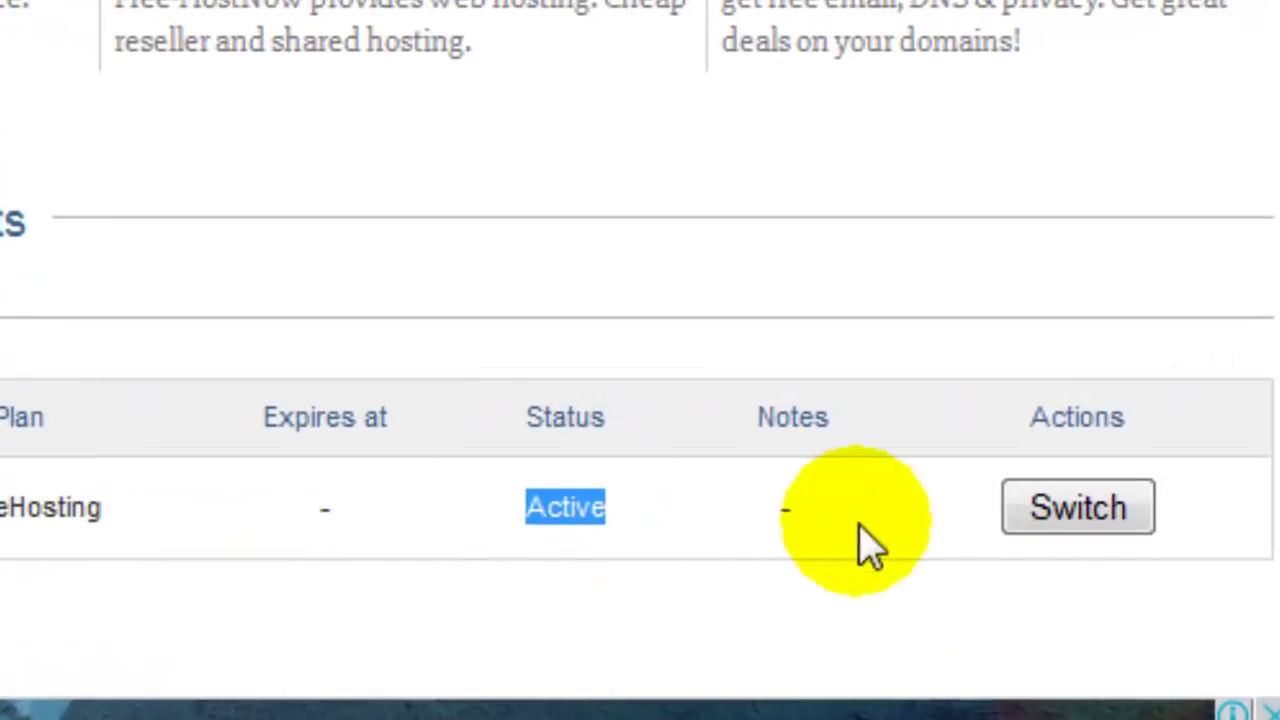
{"action": "left_click", "coordinate": [1068, 508]}
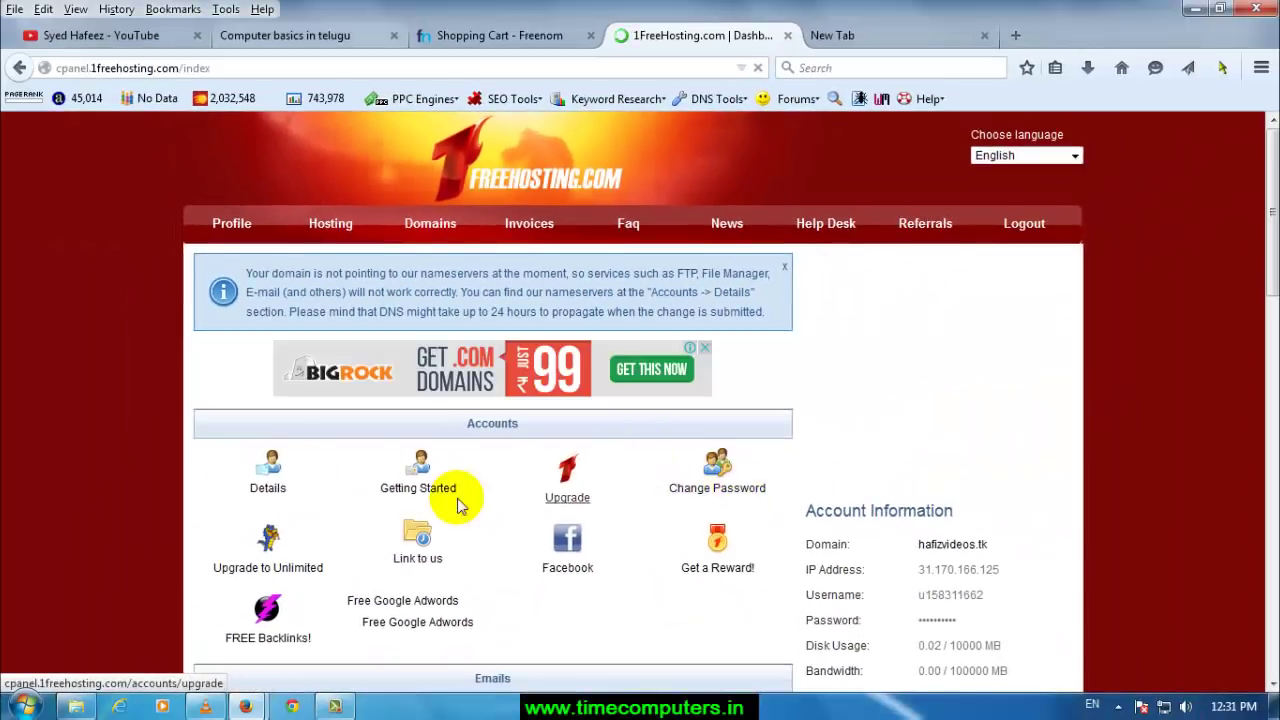
- Open the account's Details page and select the ns1.1freehosting.com nameserver
{"action": "scroll", "coordinate": [614, 460], "scroll_direction": "down", "scroll_amount": 3}
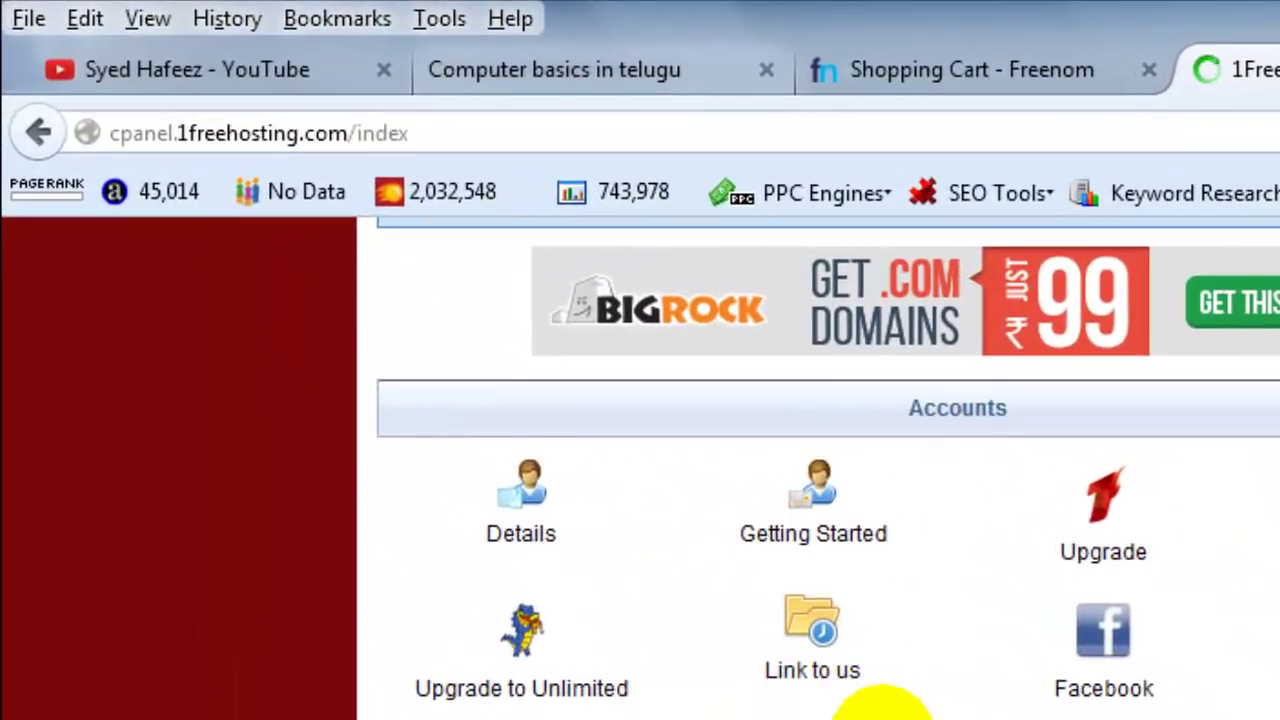
{"action": "left_click", "coordinate": [529, 523]}
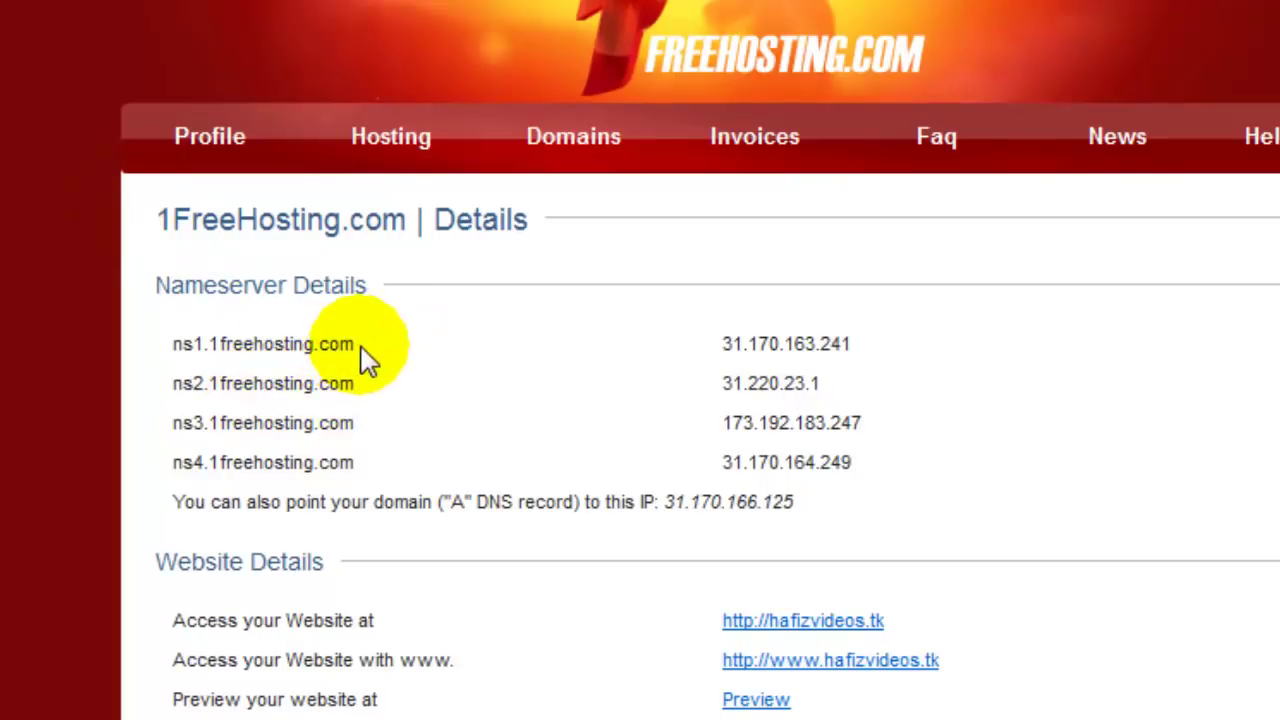
{"action": "left_click_drag", "start_coordinate": [361, 344], "coordinate": [179, 345]}
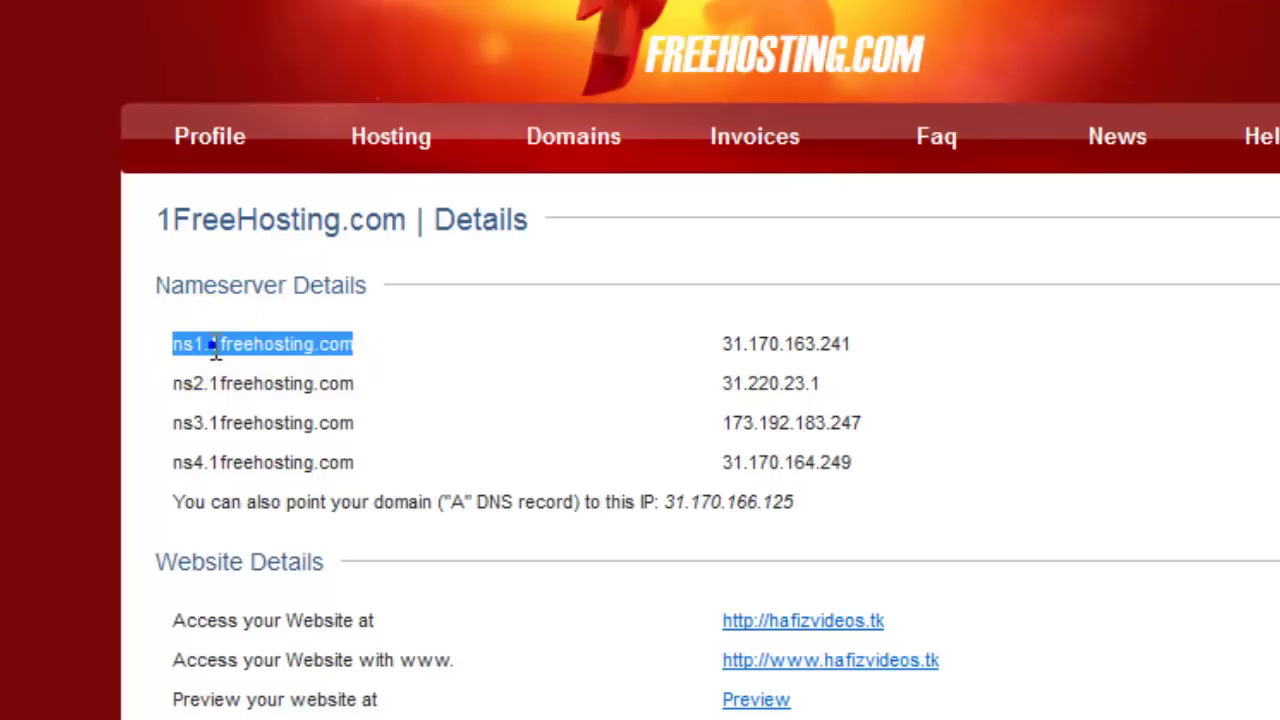
- Copy ns1.1freehosting.com and ns2.1freehosting.com into Freenom's two Nameserver fields
{"action": "right_click", "coordinate": [212, 346]}
{"action": "left_click", "coordinate": [310, 650]}
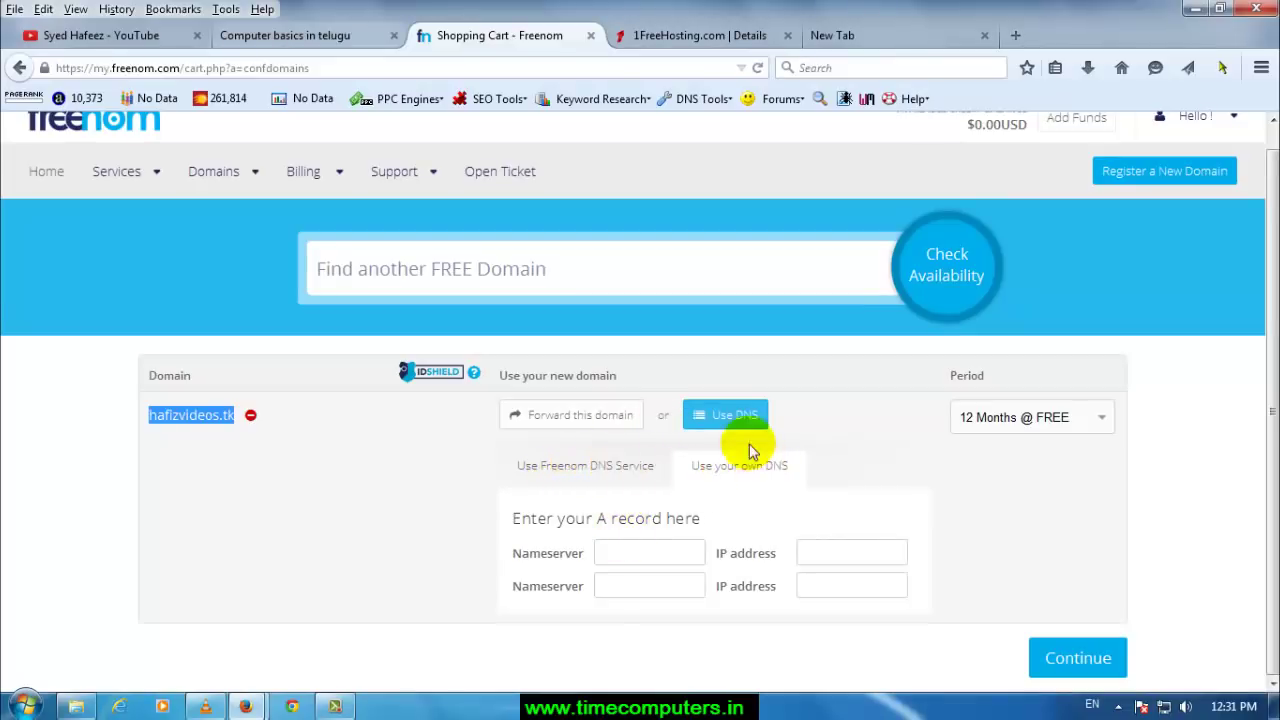
{"action": "left_click", "coordinate": [616, 552]}
{"action": "key", "text": "ctrl+v"}
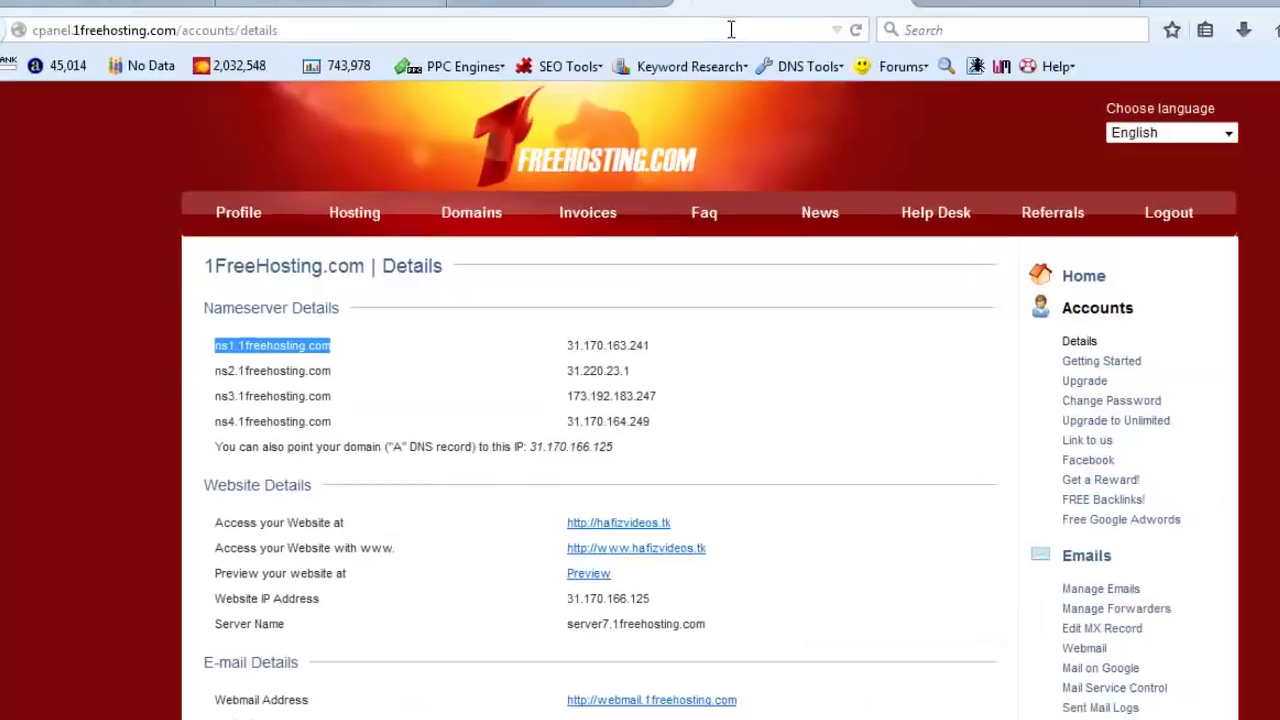
{"action": "mouse_move", "coordinate": [330, 371]}
{"action": "left_mouse_down"}
{"action": "mouse_move", "coordinate": [222, 373]}
{"action": "mouse_move", "coordinate": [222, 410]}
{"action": "left_mouse_up"}
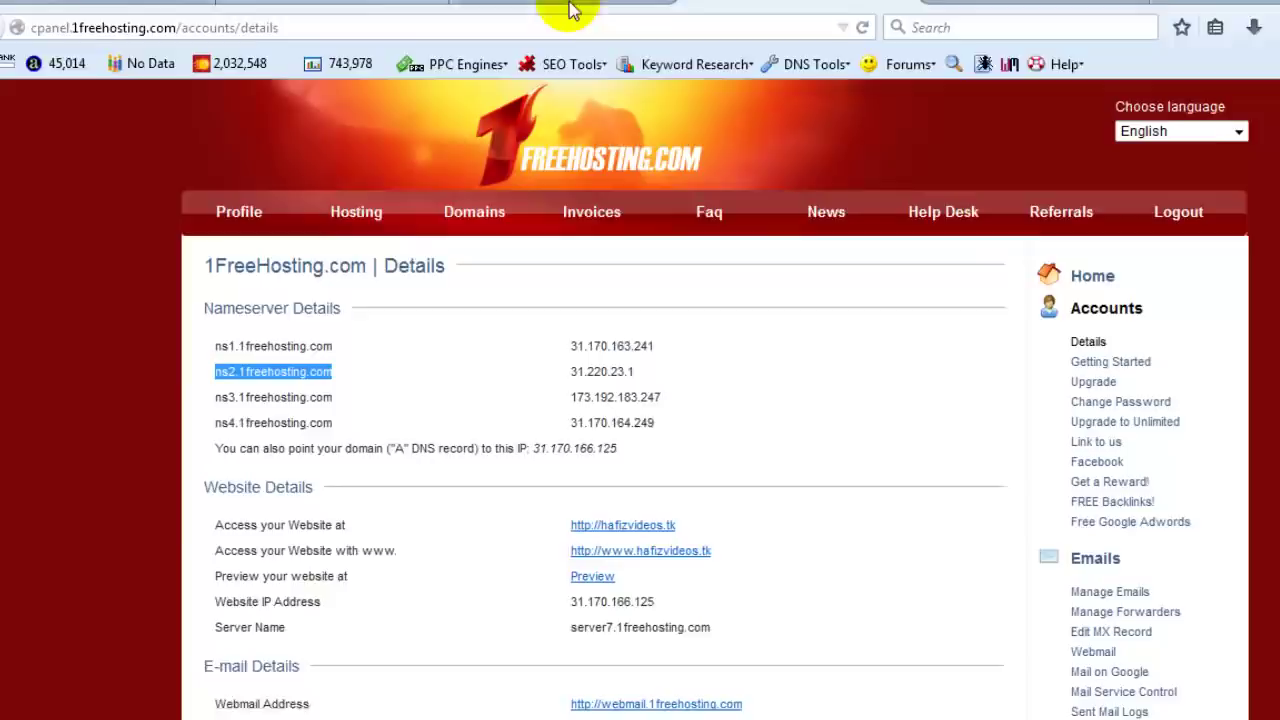
{"action": "left_click", "coordinate": [486, 14]}
{"action": "left_click", "coordinate": [489, 592]}
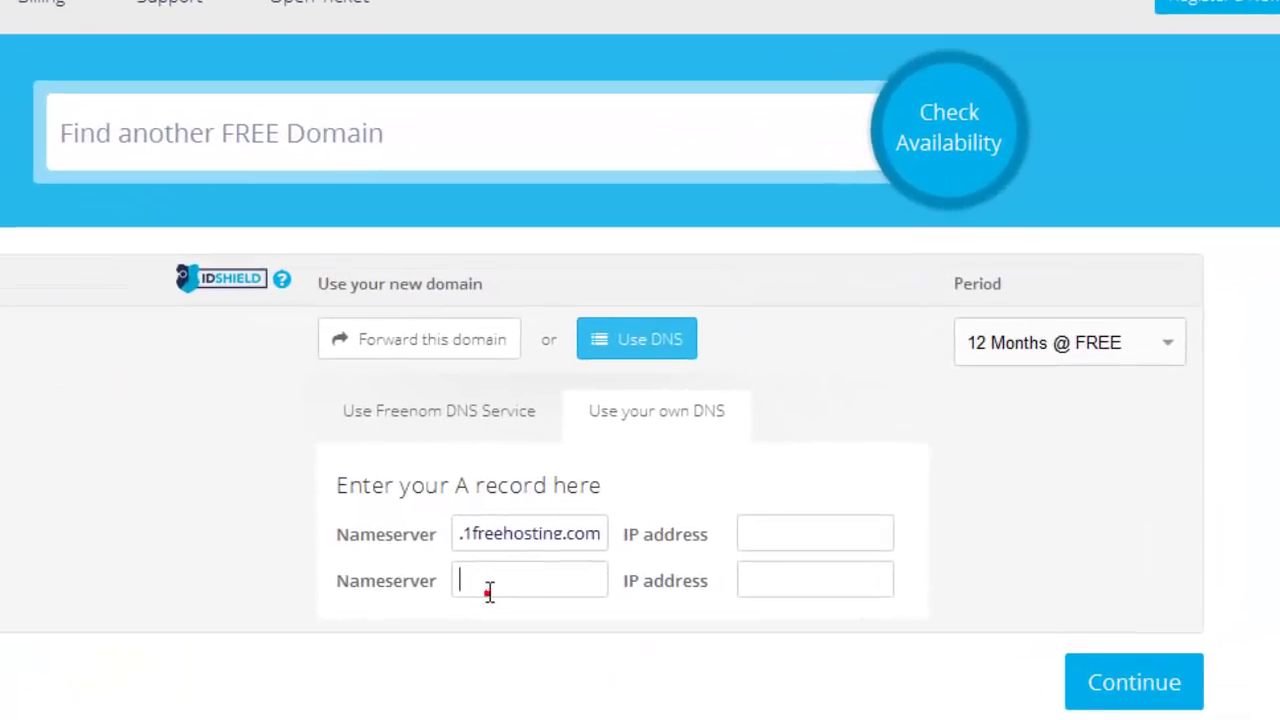
{"action": "key", "text": "ctrl+v"}
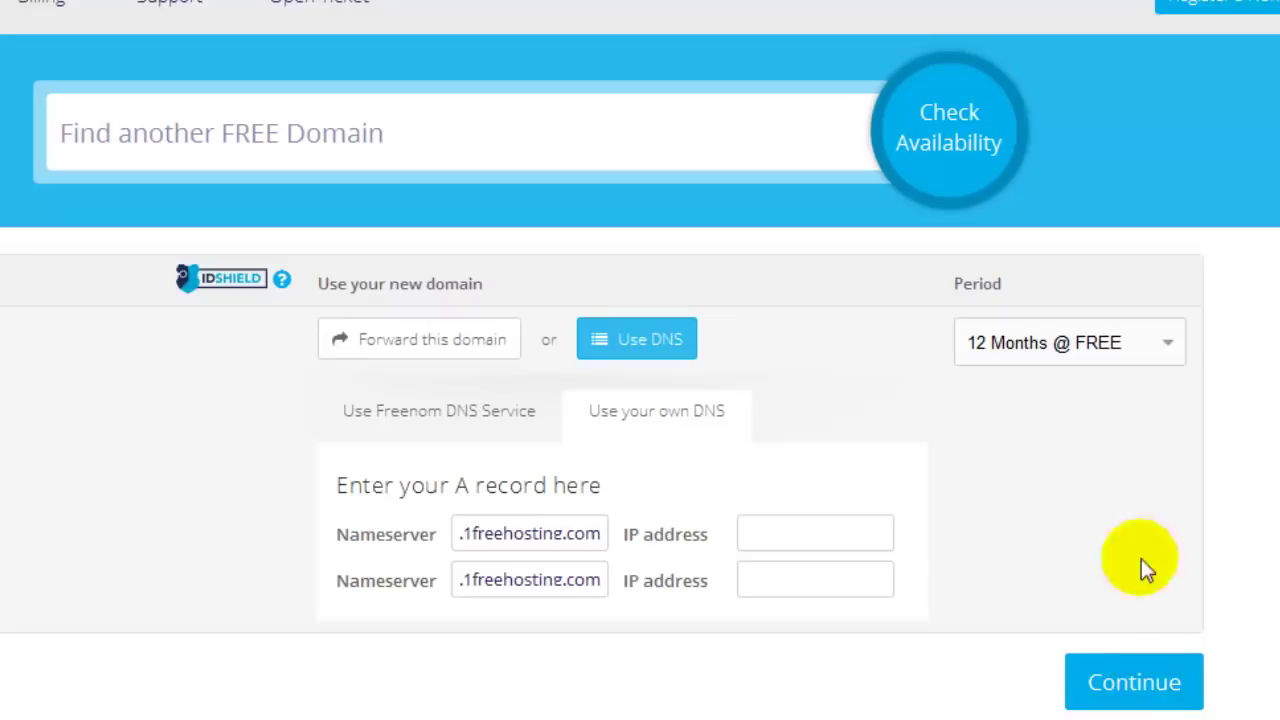
- Keep the period at 12 Months @ FREE and continue the order
{"action": "left_click", "coordinate": [1080, 345]}
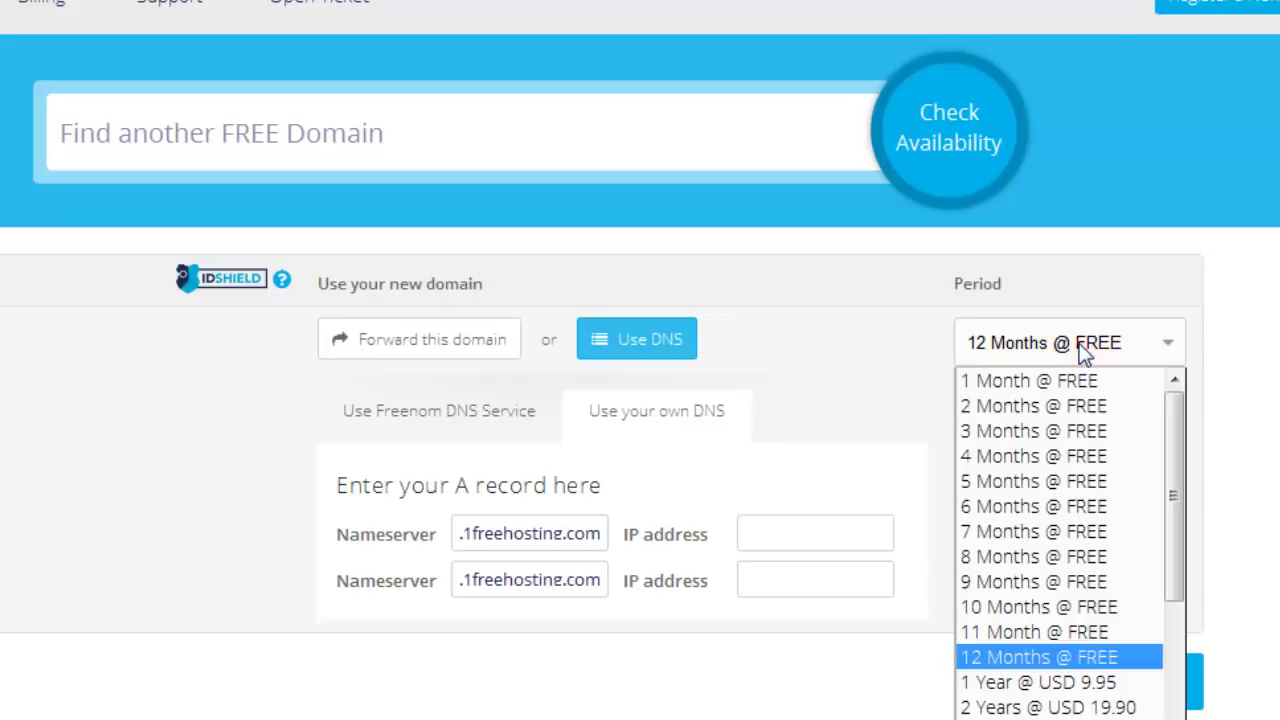
{"action": "left_click", "coordinate": [1048, 660]}
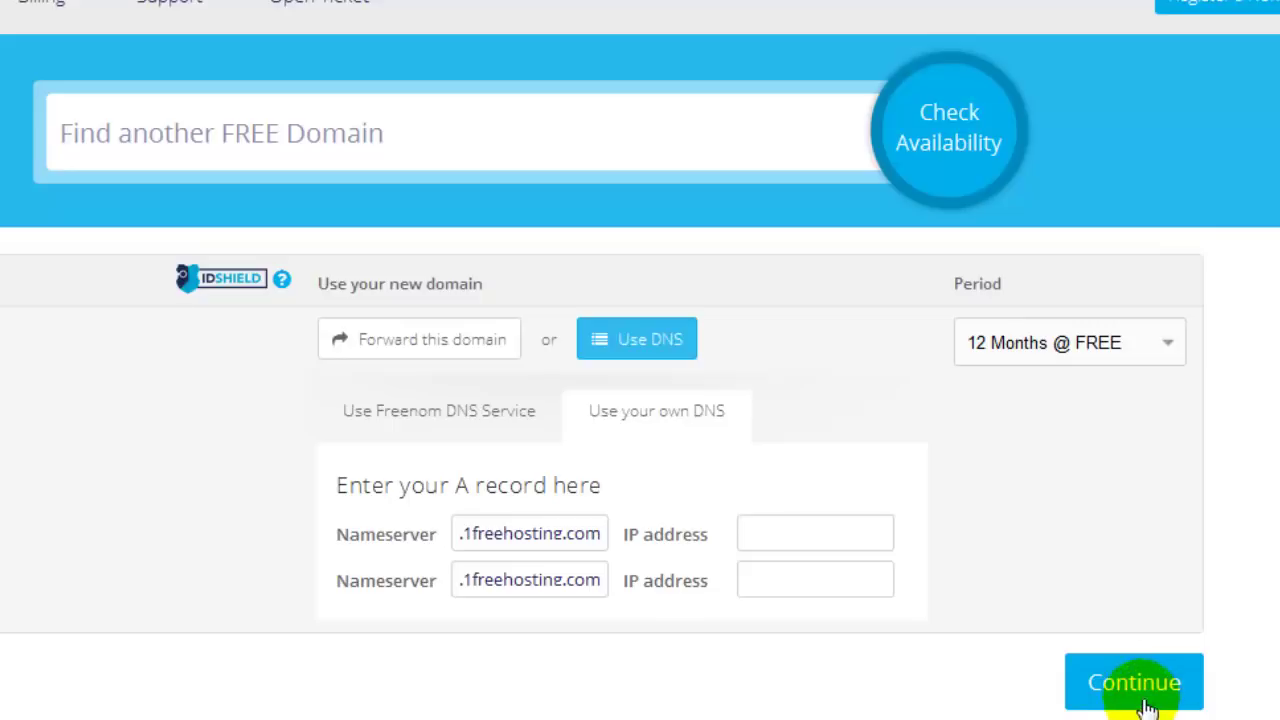
{"action": "left_click", "coordinate": [1137, 697]}
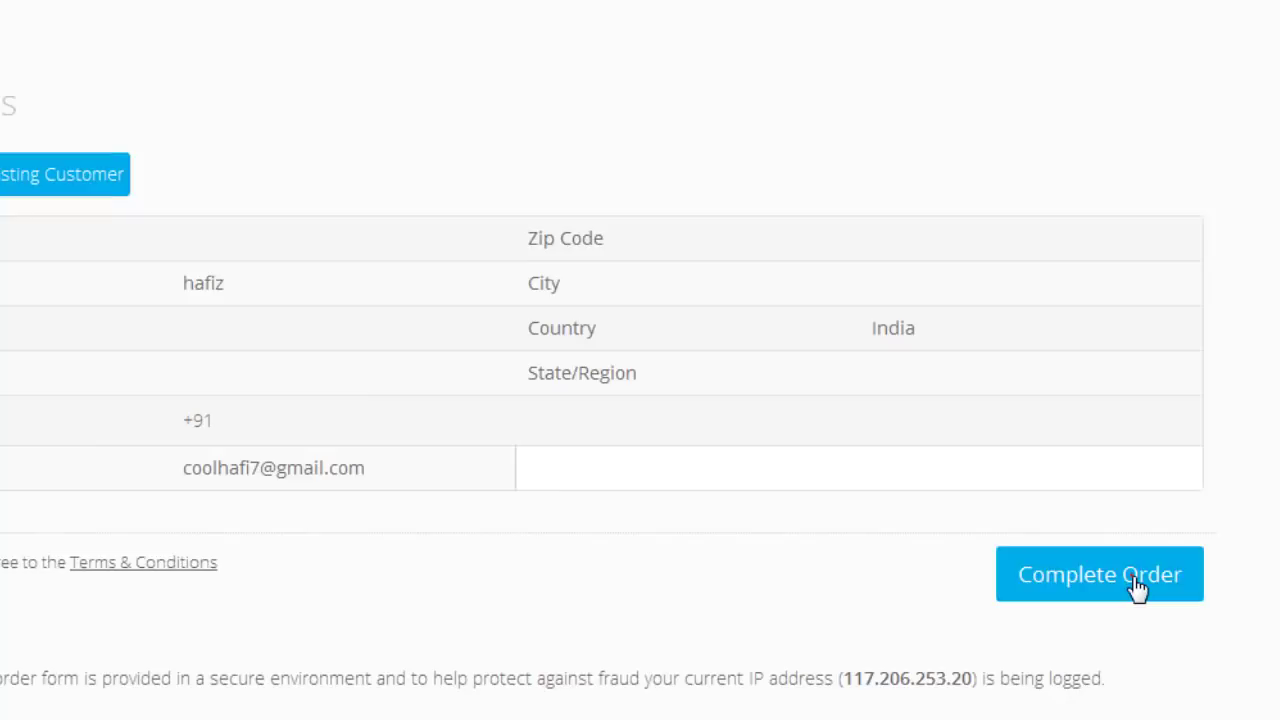
- Place the free domain order with Complete Order
{"action": "left_click", "coordinate": [1135, 586]}
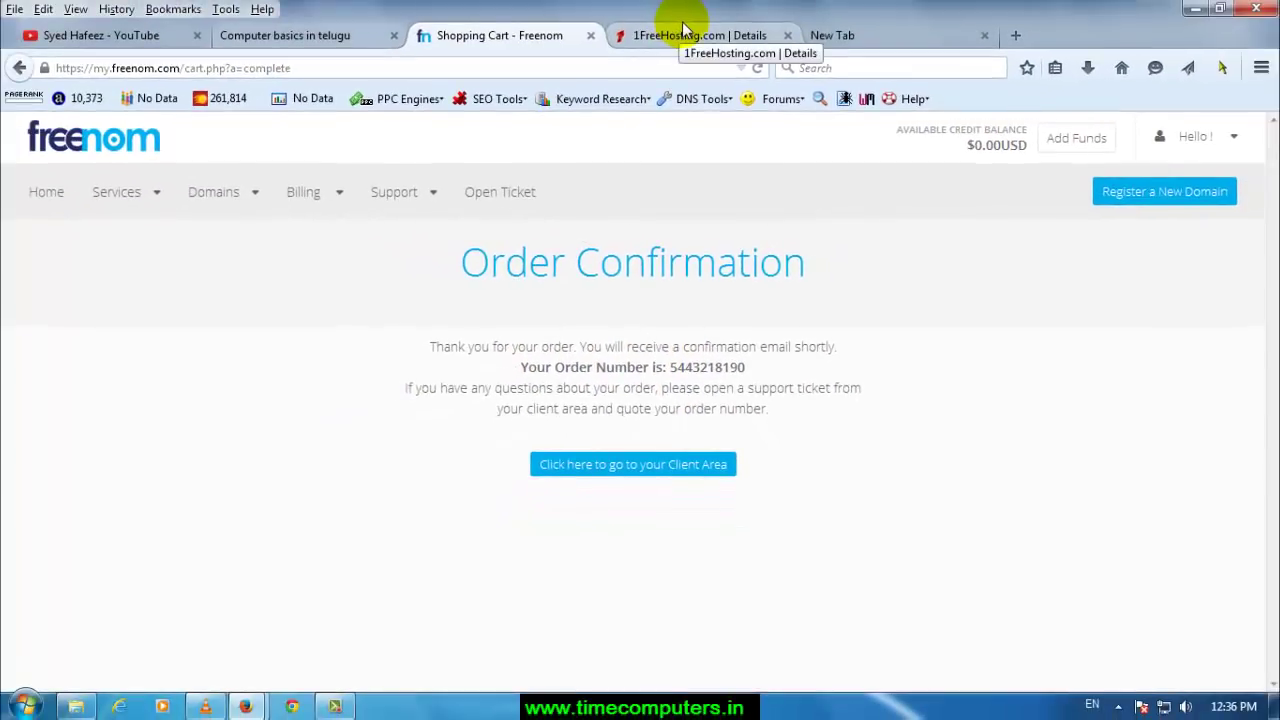
- Try opening hafizvideos.tk, close the failed tab, and scroll down the 1FreeHosting Details page
{"action": "left_click", "coordinate": [689, 28]}
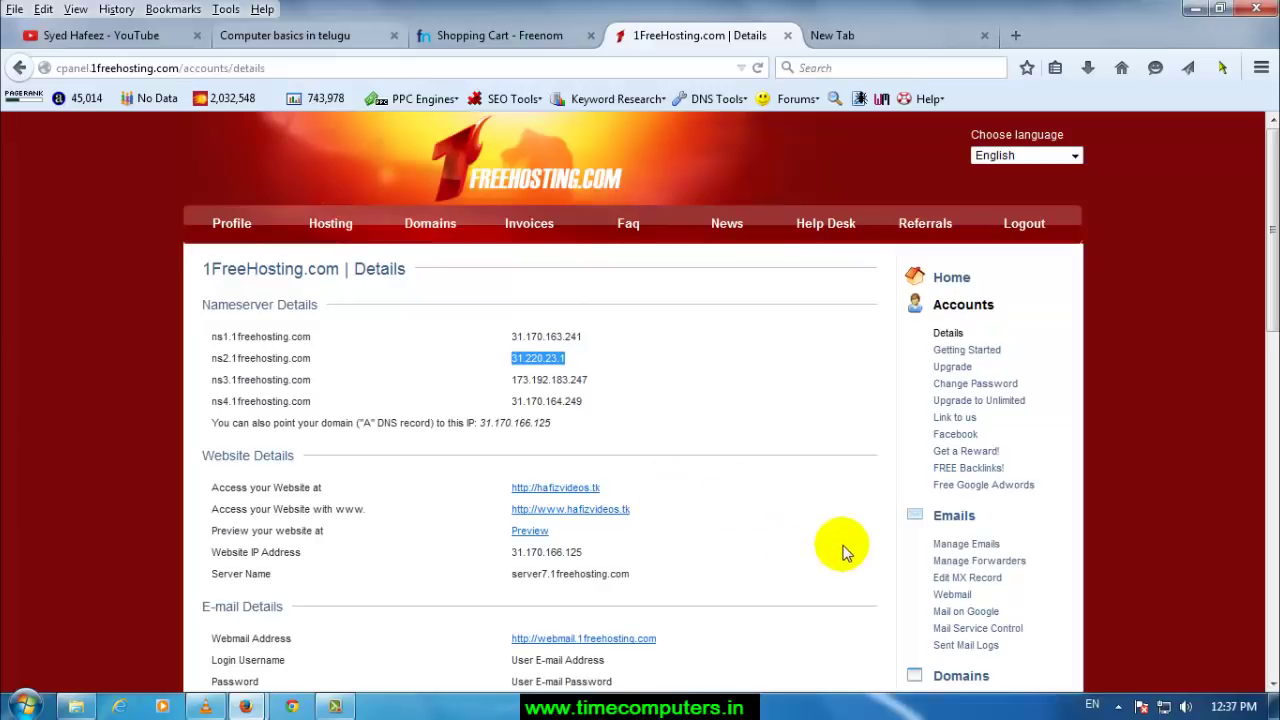
{"action": "left_click", "coordinate": [569, 489]}
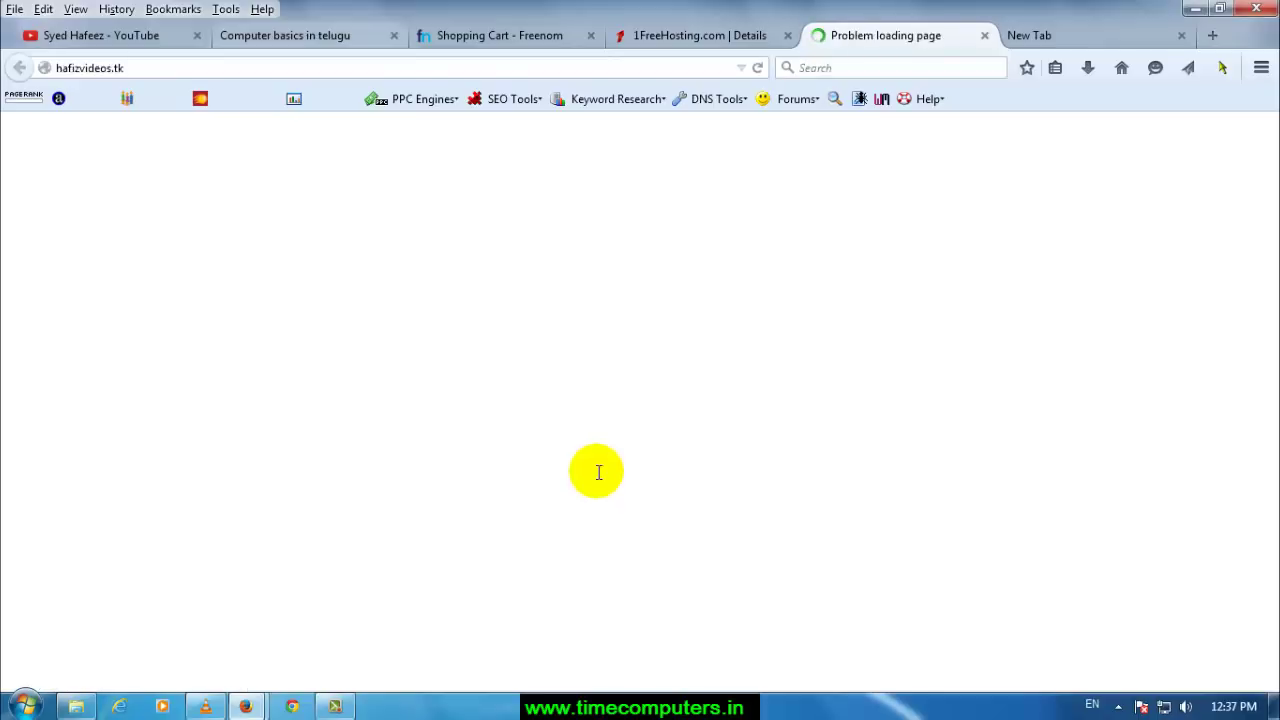
{"action": "left_click", "coordinate": [983, 37]}
{"action": "scroll", "coordinate": [762, 440], "scroll_direction": "down", "scroll_amount": 2}
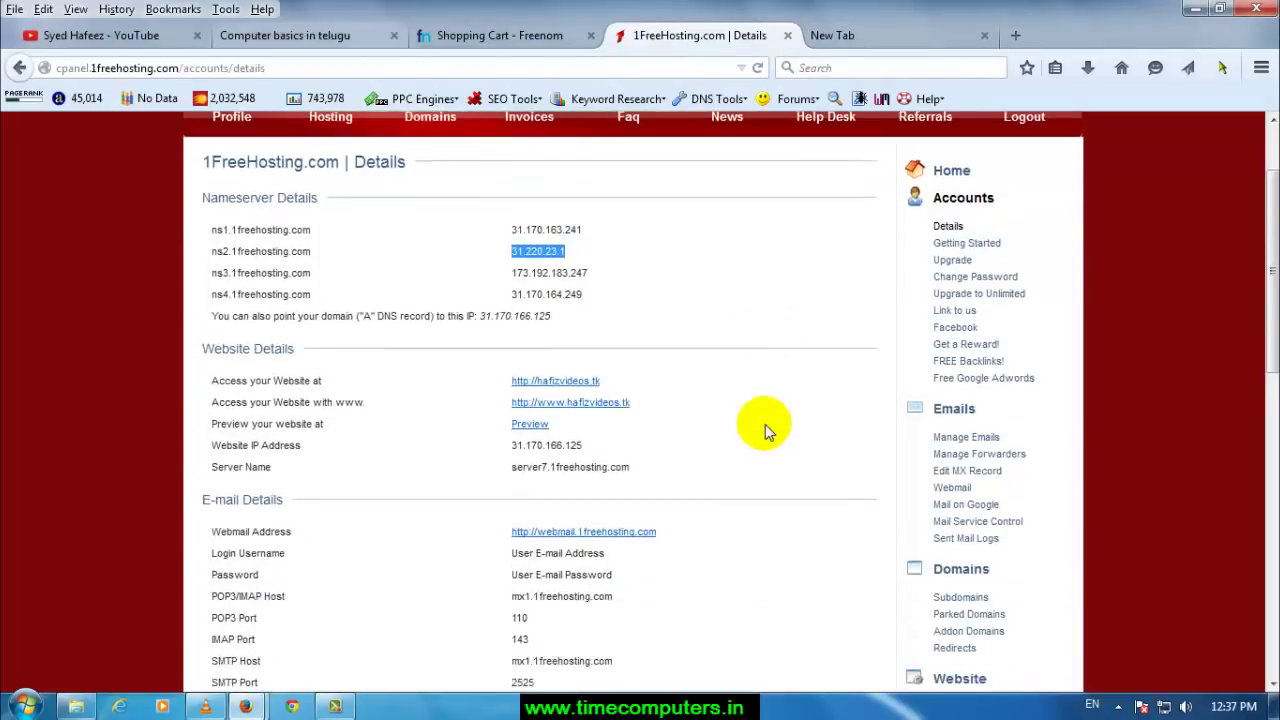
{"action": "scroll", "coordinate": [798, 535], "scroll_direction": "down", "scroll_amount": 2}
{"action": "scroll", "coordinate": [778, 490], "scroll_direction": "down", "scroll_amount": 2}
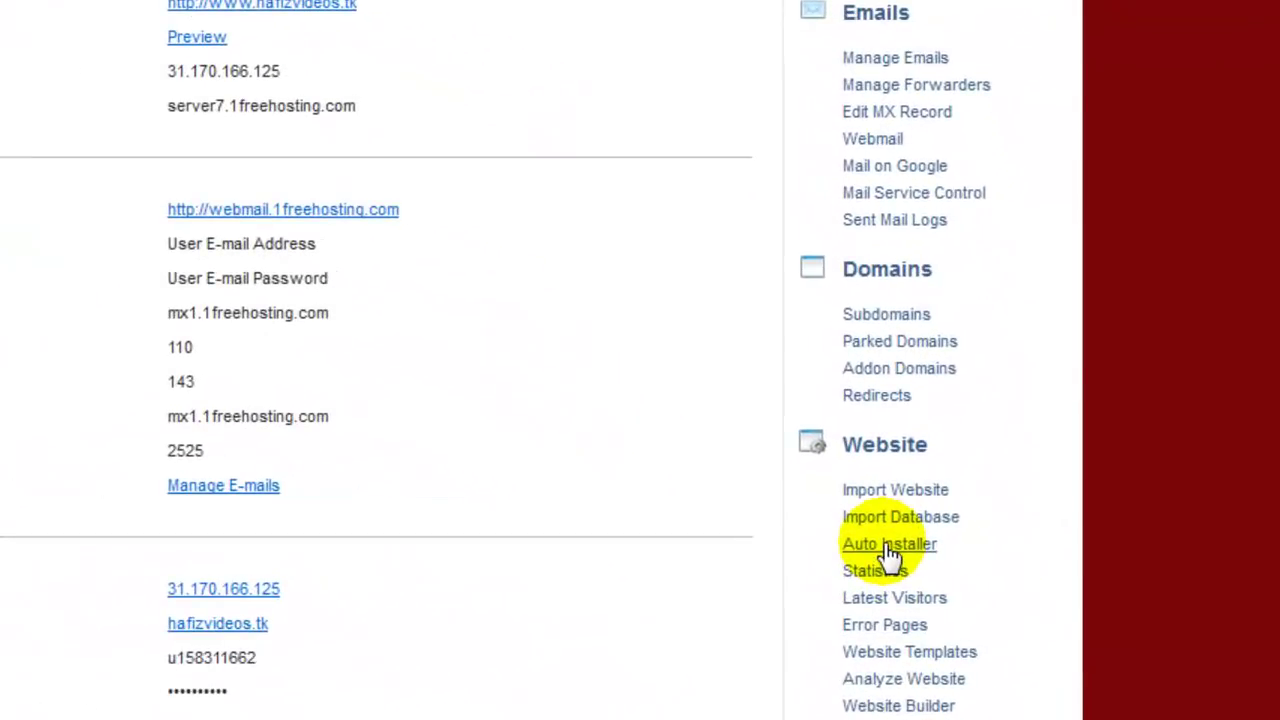
- Pick WordPress in the Auto Installer, set install folder 'en', and enter the administrator username
{"action": "left_click", "coordinate": [886, 546]}
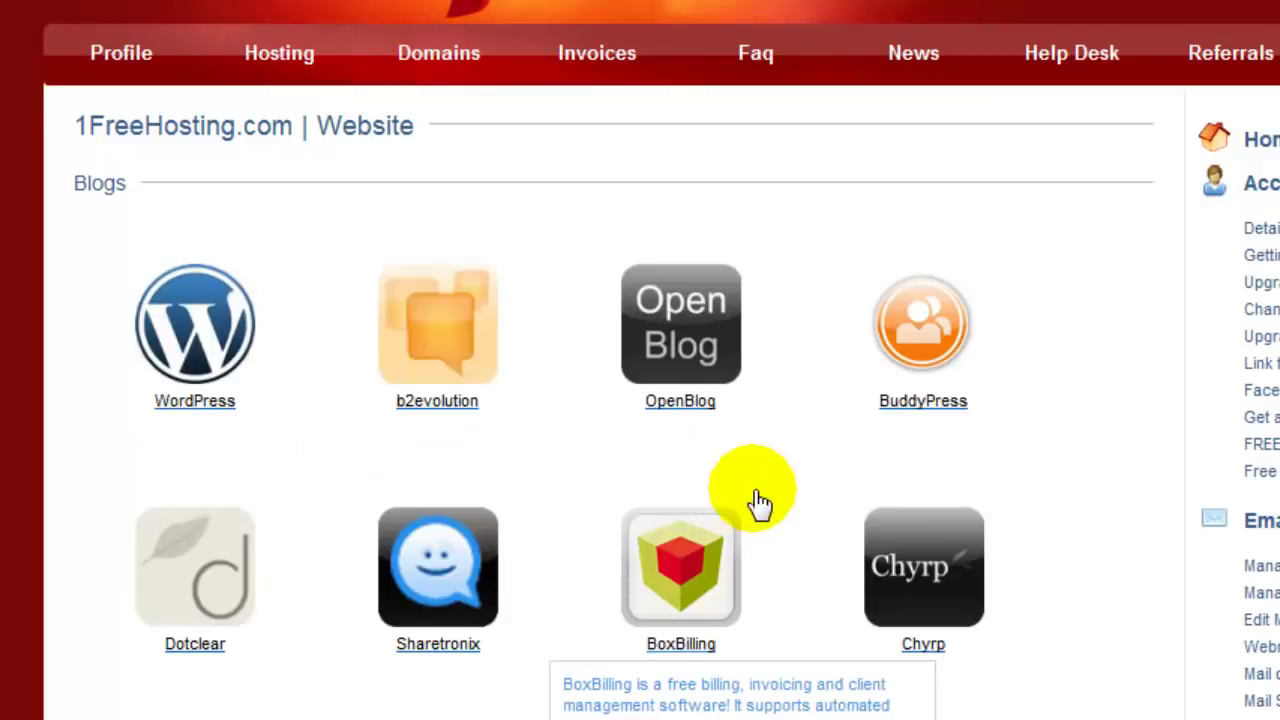
{"action": "scroll", "coordinate": [337, 447], "scroll_direction": "down", "scroll_amount": 3}
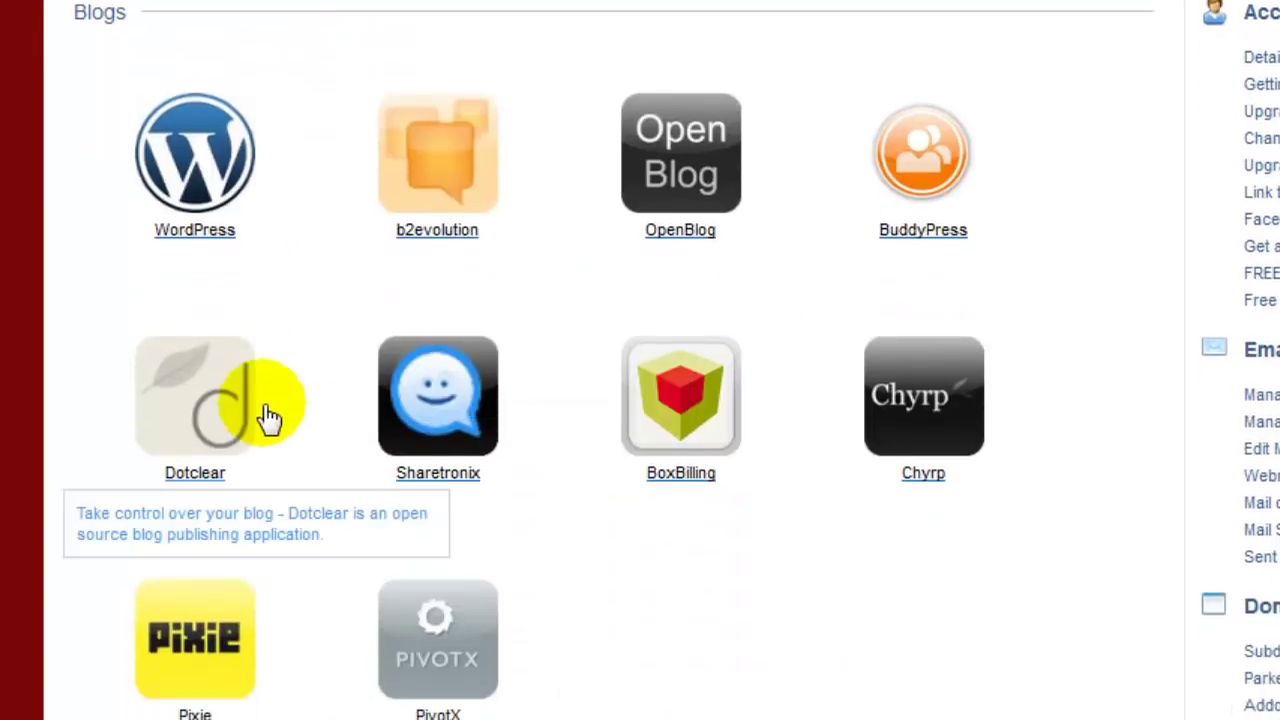
{"action": "left_click", "coordinate": [222, 207]}
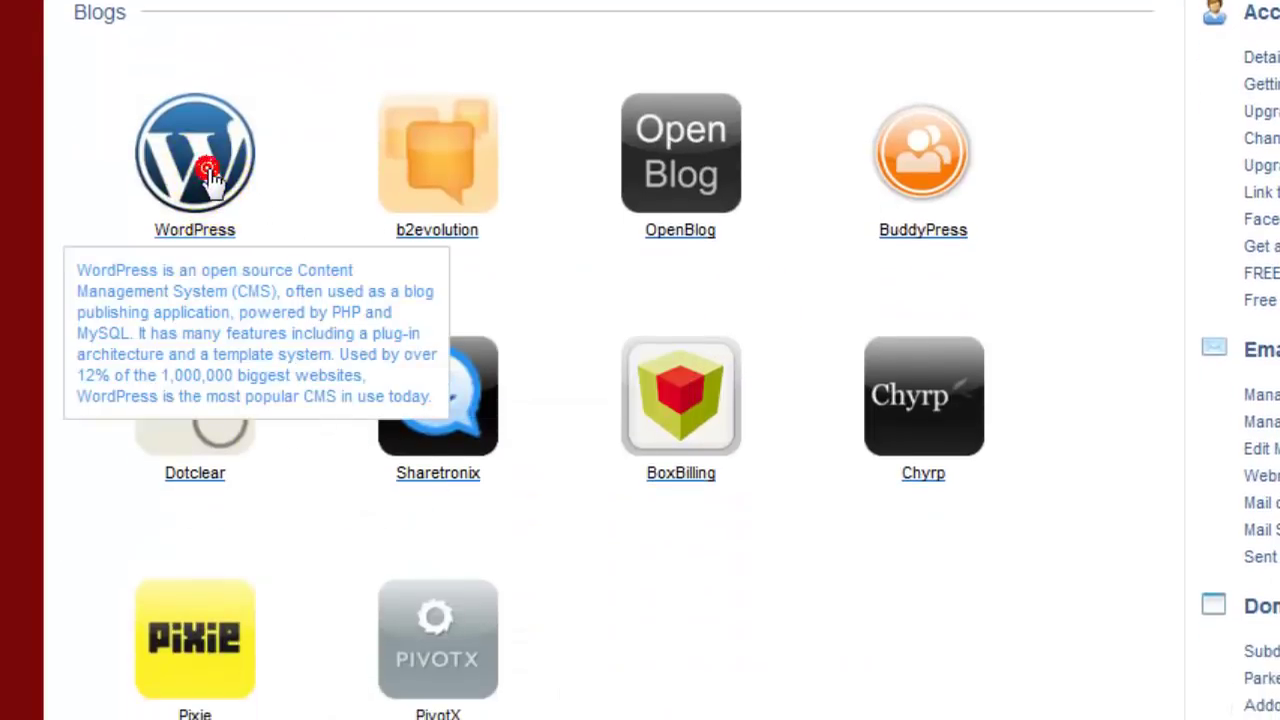
{"action": "left_click", "coordinate": [208, 173]}
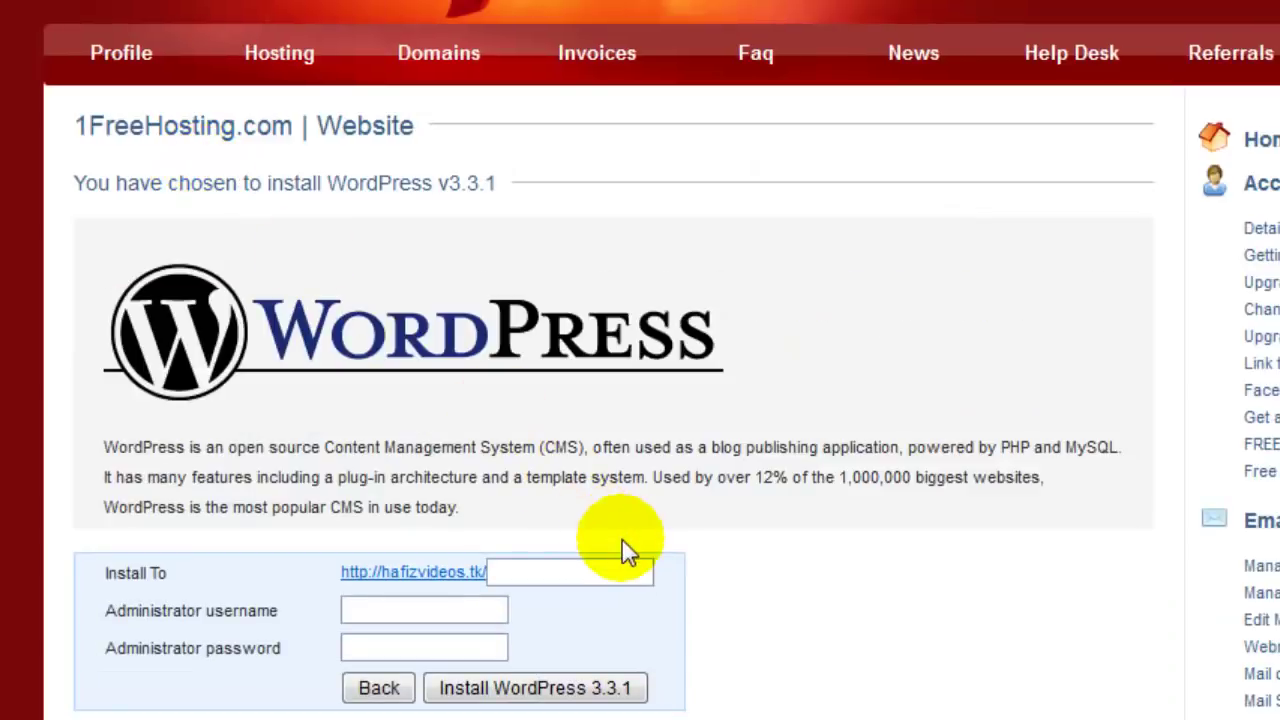
{"action": "left_click", "coordinate": [597, 571]}
{"action": "type", "text": "en"}
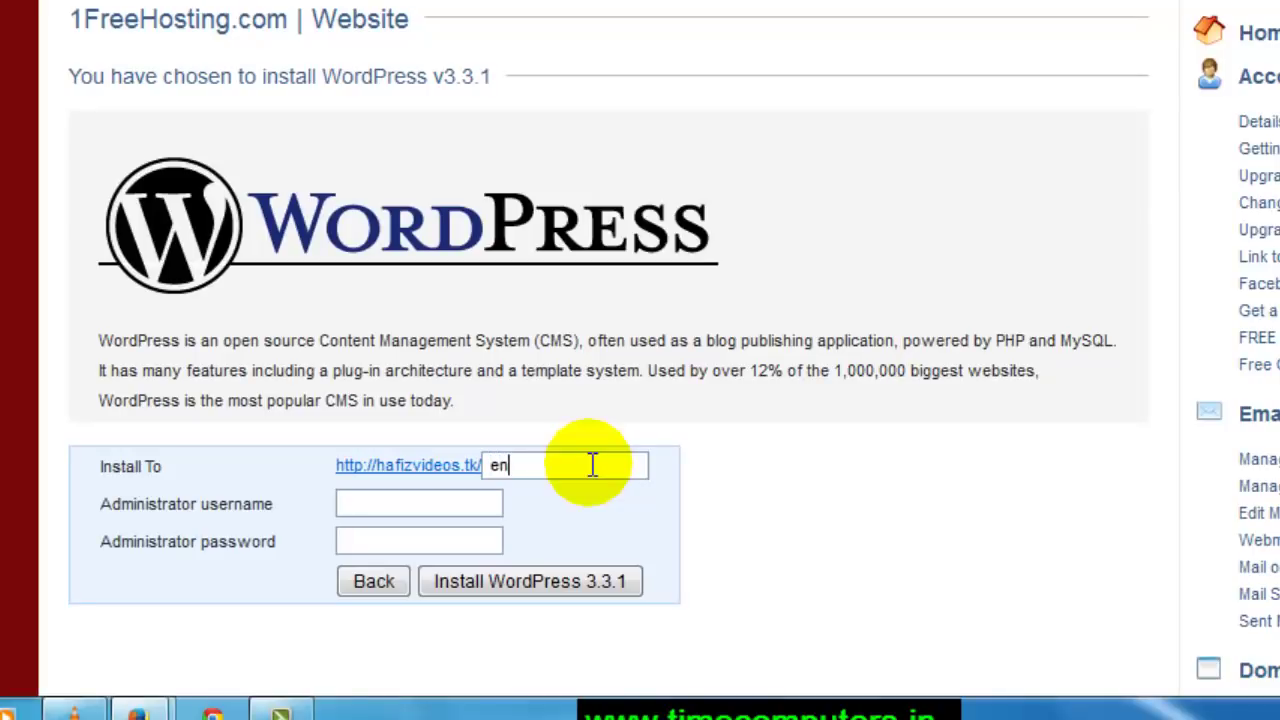
{"action": "left_click", "coordinate": [420, 512]}
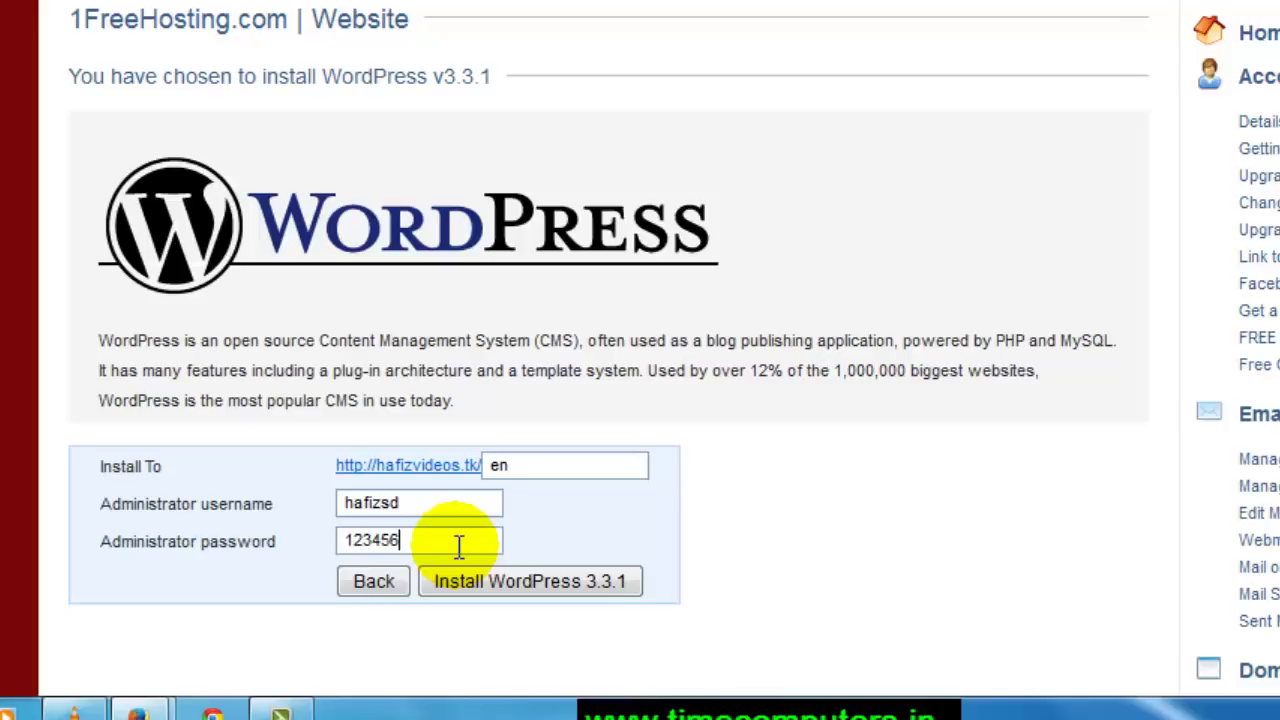
- Install WordPress 3.3.1, confirming the overwrite of the folder contents
{"action": "left_click", "coordinate": [522, 584]}
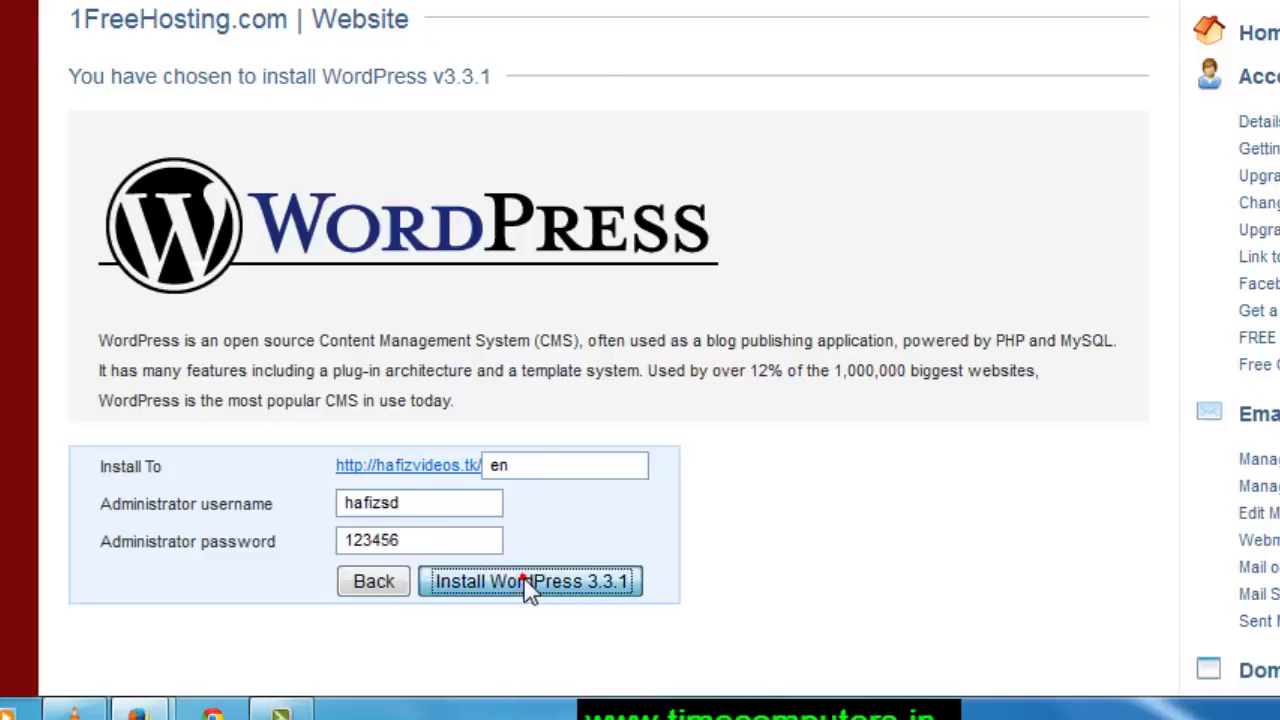
{"action": "left_click", "coordinate": [829, 175]}
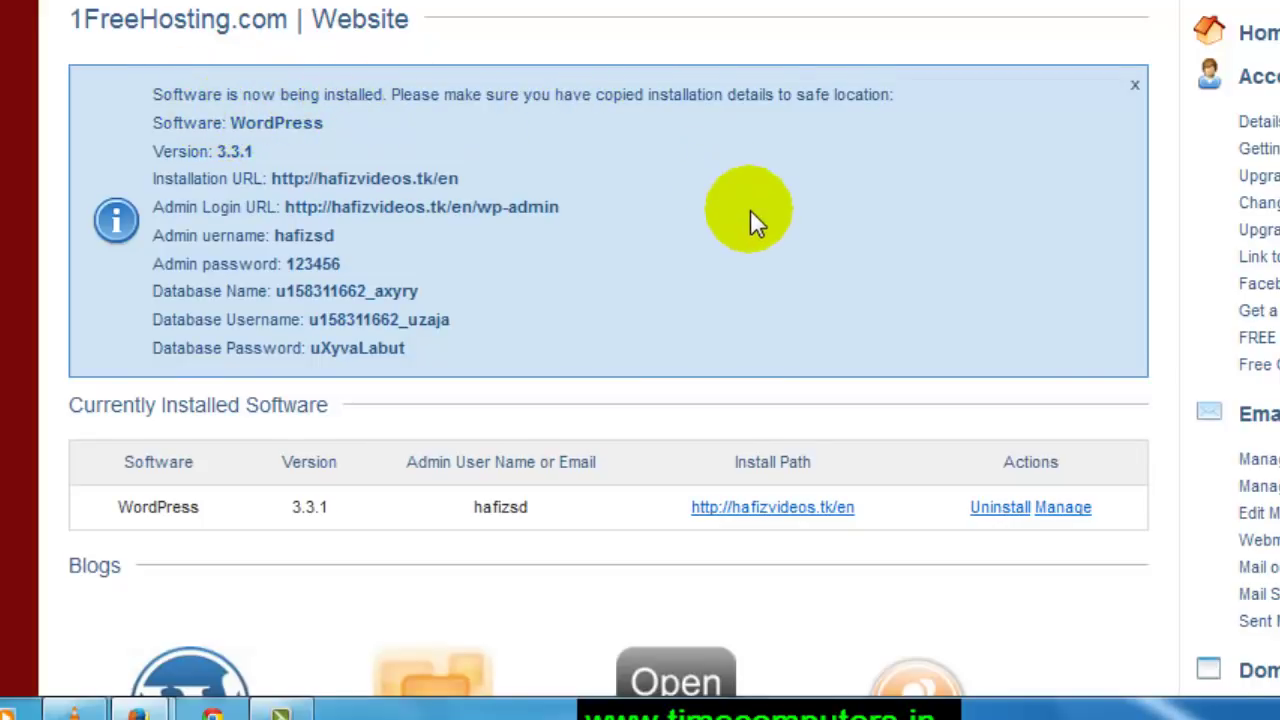
{"action": "scroll", "coordinate": [705, 200], "scroll_direction": "down", "scroll_amount": 3}
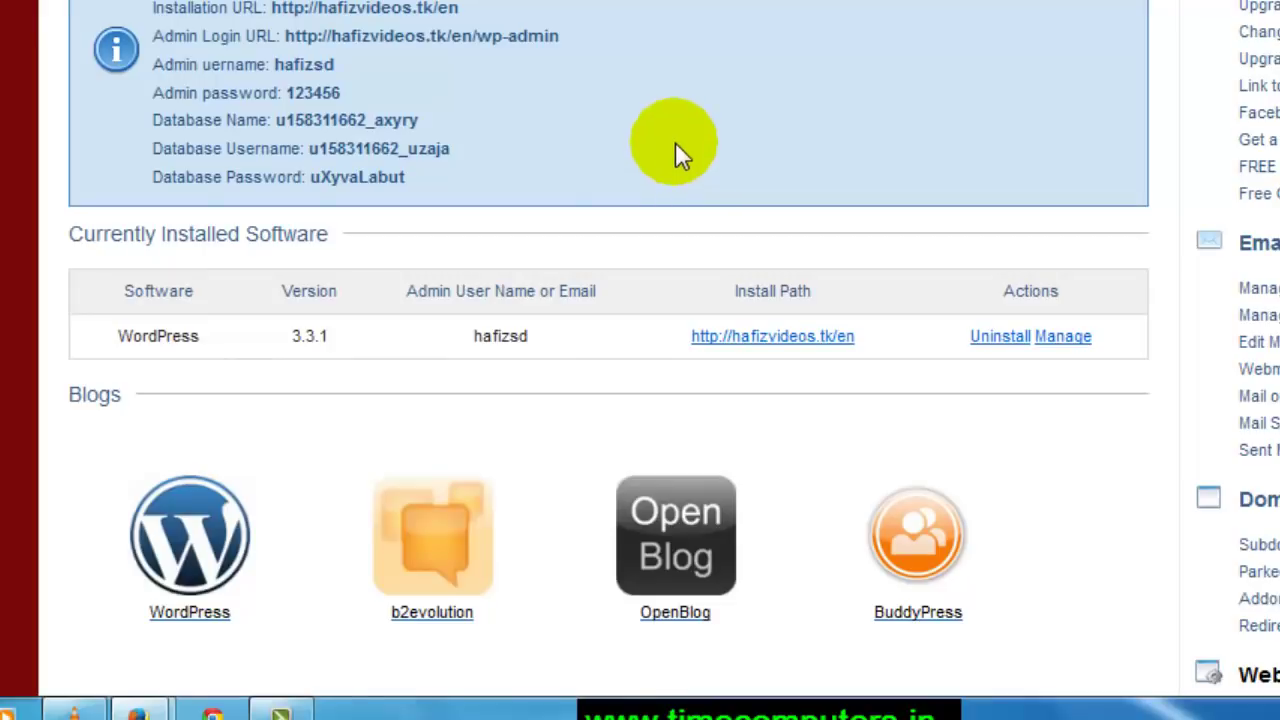
{"action": "scroll", "coordinate": [312, 74], "scroll_direction": "up", "scroll_amount": 3}
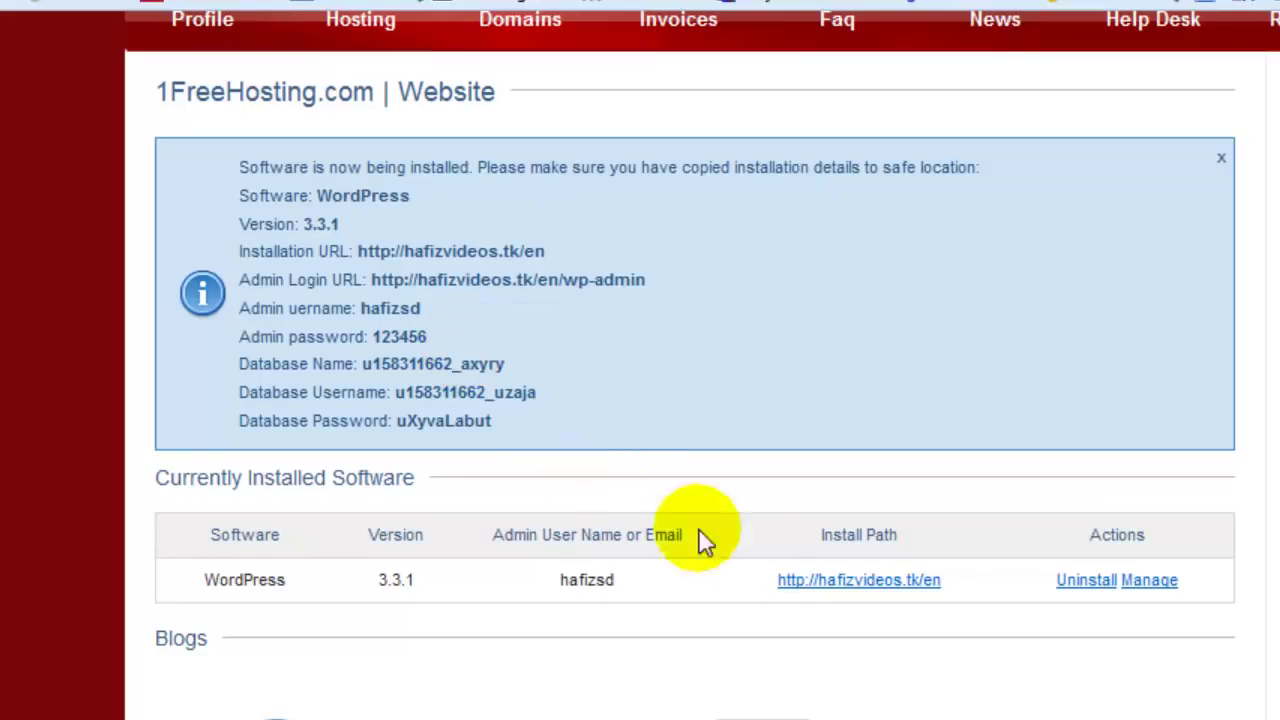
- Try opening the new hafizvideos.tk/en site and its admin page
{"action": "left_click", "coordinate": [824, 588]}
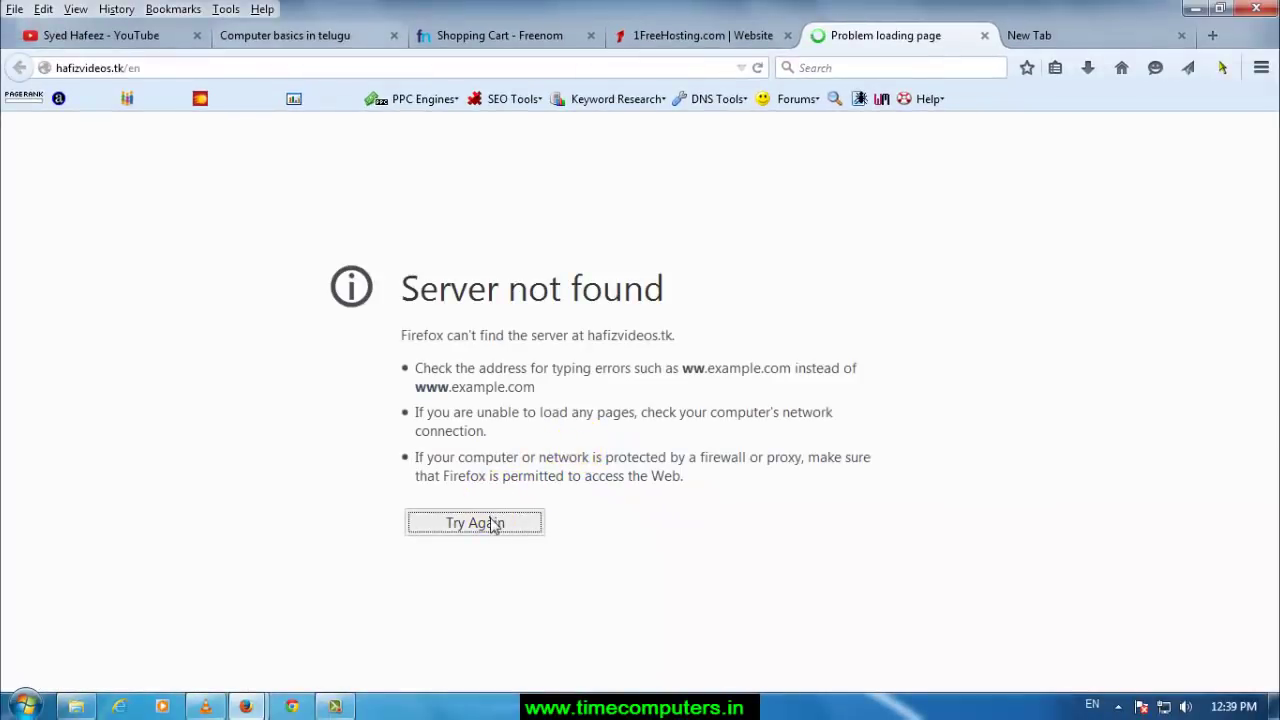
{"action": "left_click", "coordinate": [491, 522]}
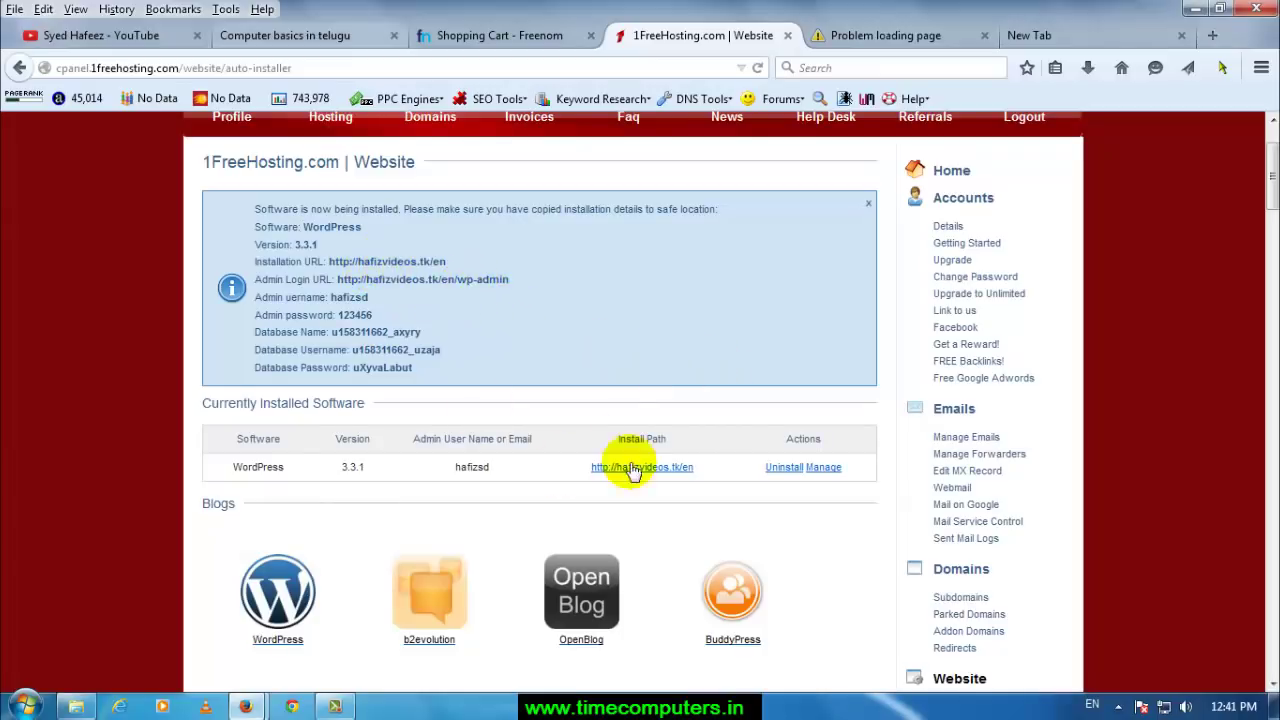
{"action": "left_click", "coordinate": [823, 467]}
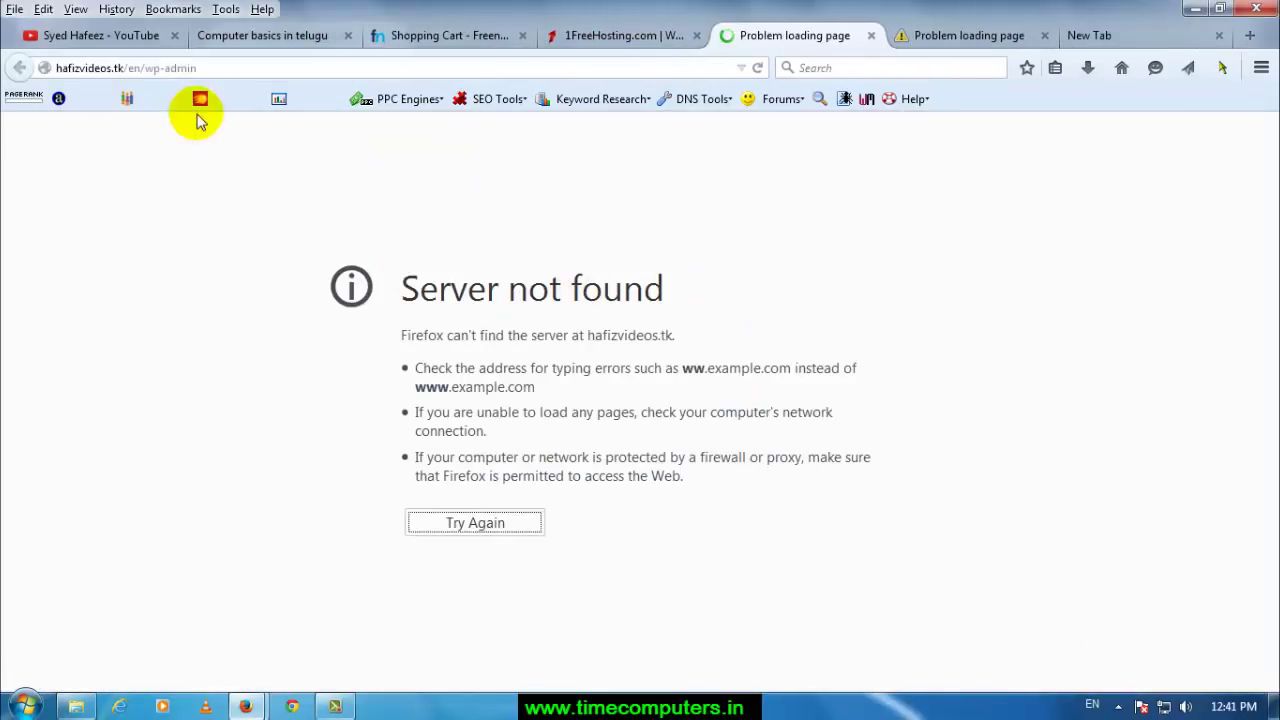
- Close the failed admin tabs and reopen hafizvideos.tk/en admin via Manage until the login page loads
{"action": "left_click", "coordinate": [871, 36]}
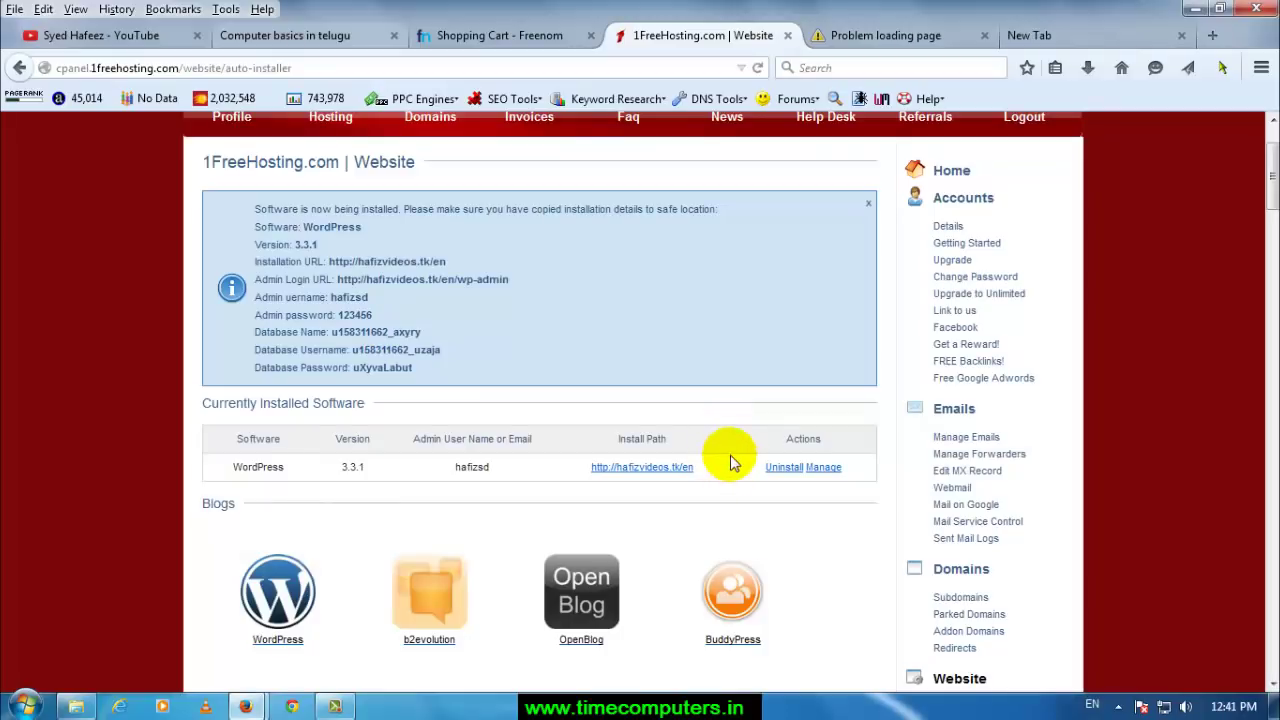
{"action": "mouse_move", "coordinate": [745, 565]}
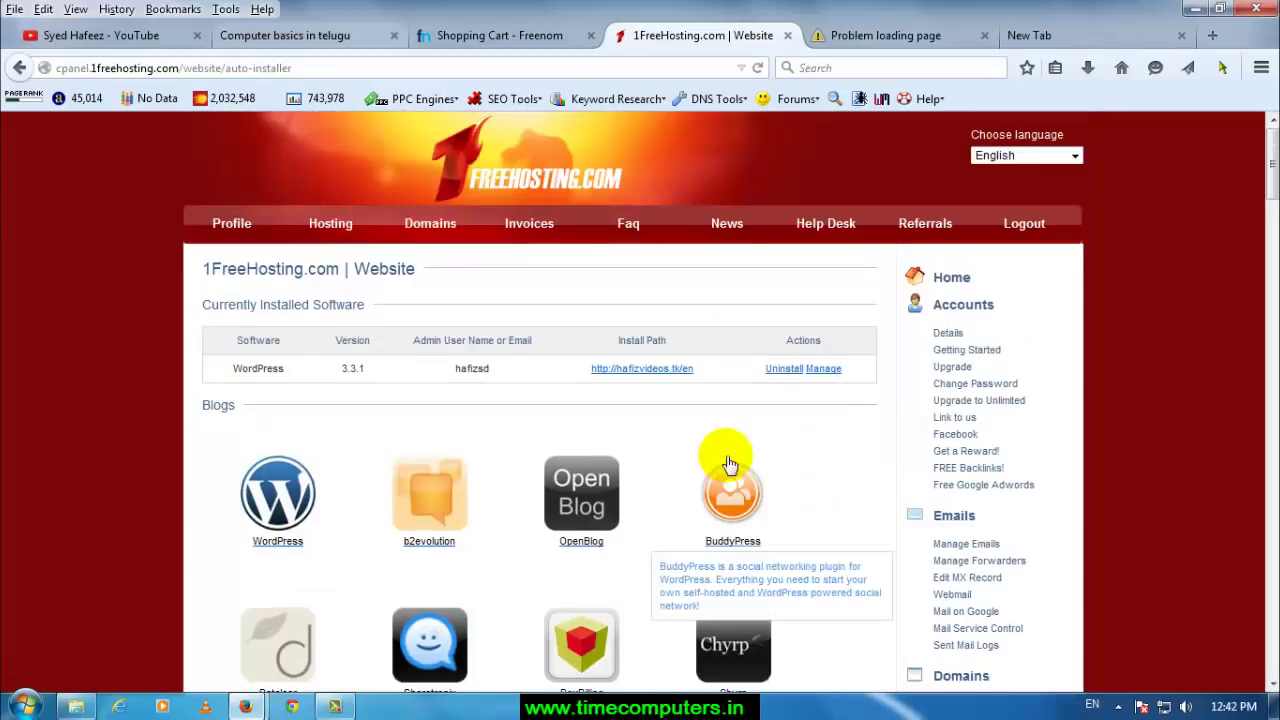
{"action": "left_click", "coordinate": [814, 368]}
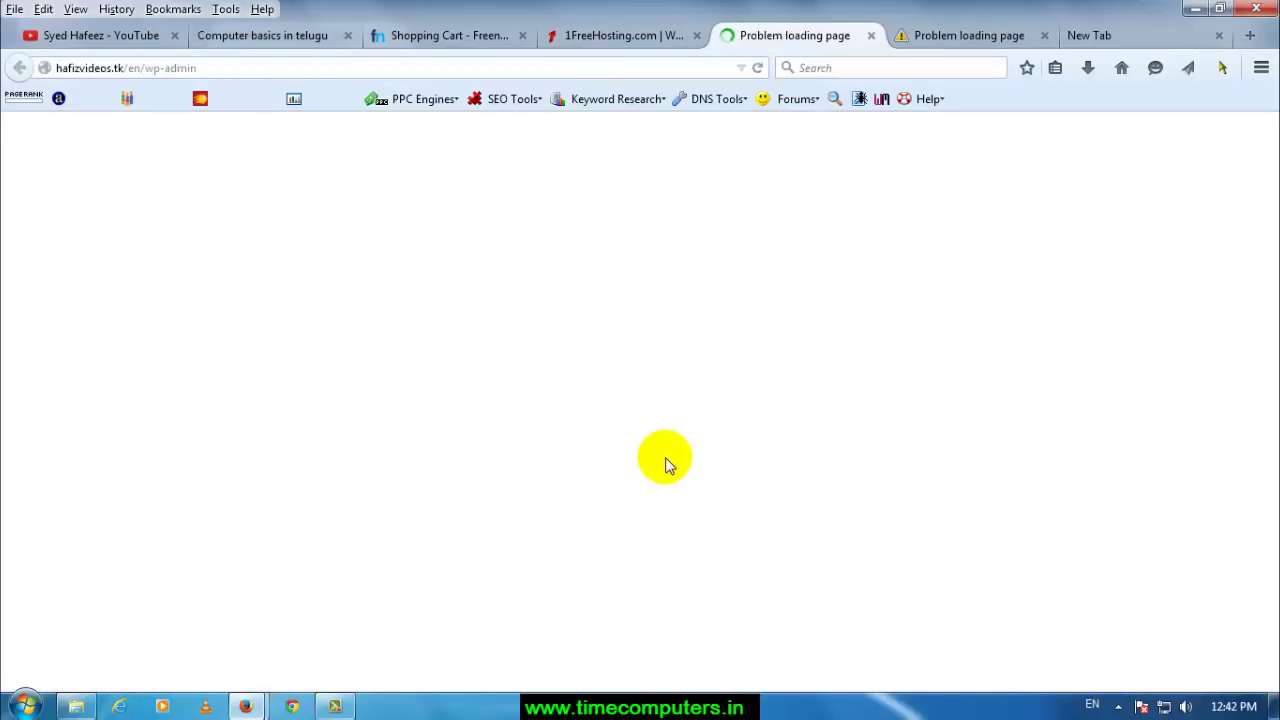
{"action": "left_click", "coordinate": [872, 35]}
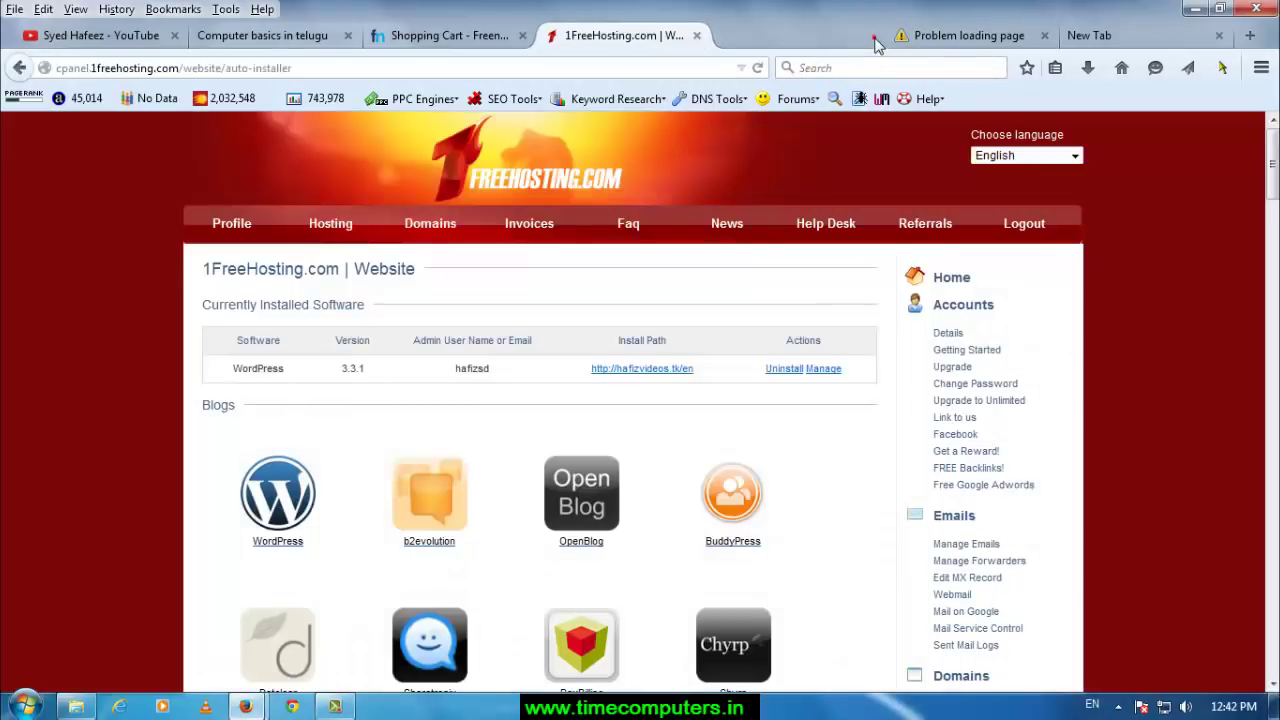
{"action": "left_click", "coordinate": [408, 67]}
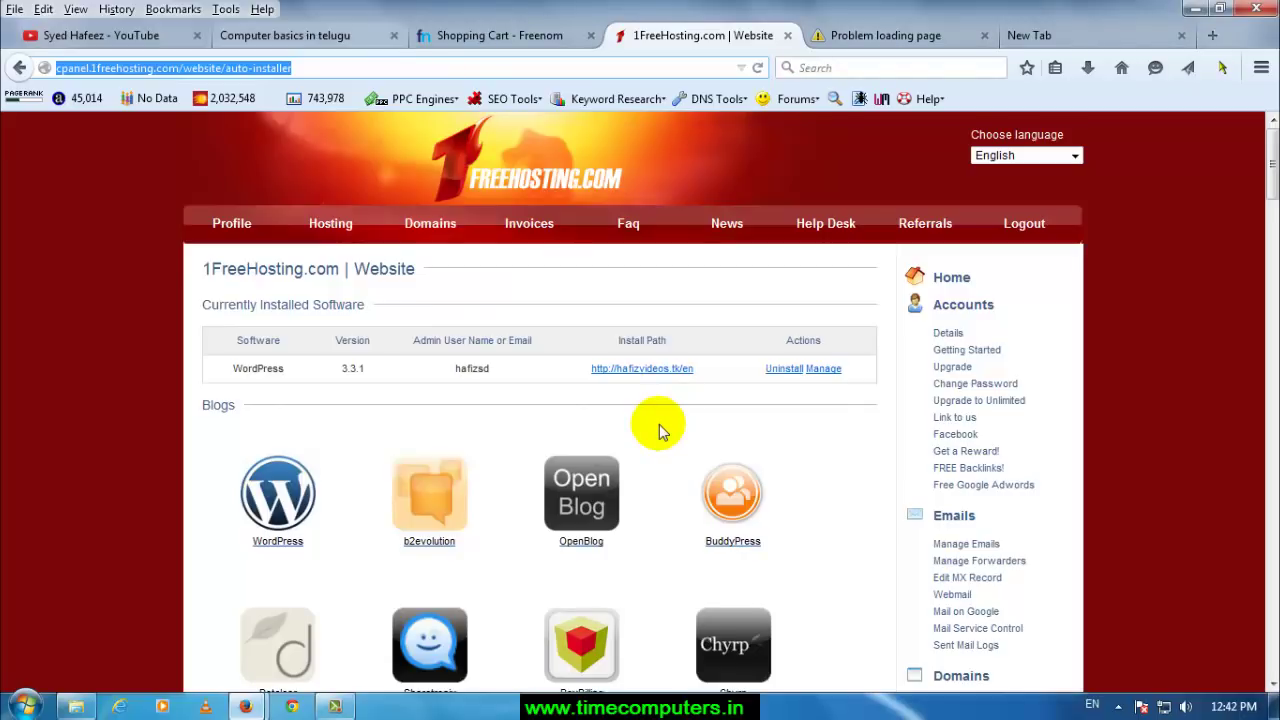
{"action": "left_click", "coordinate": [831, 370]}
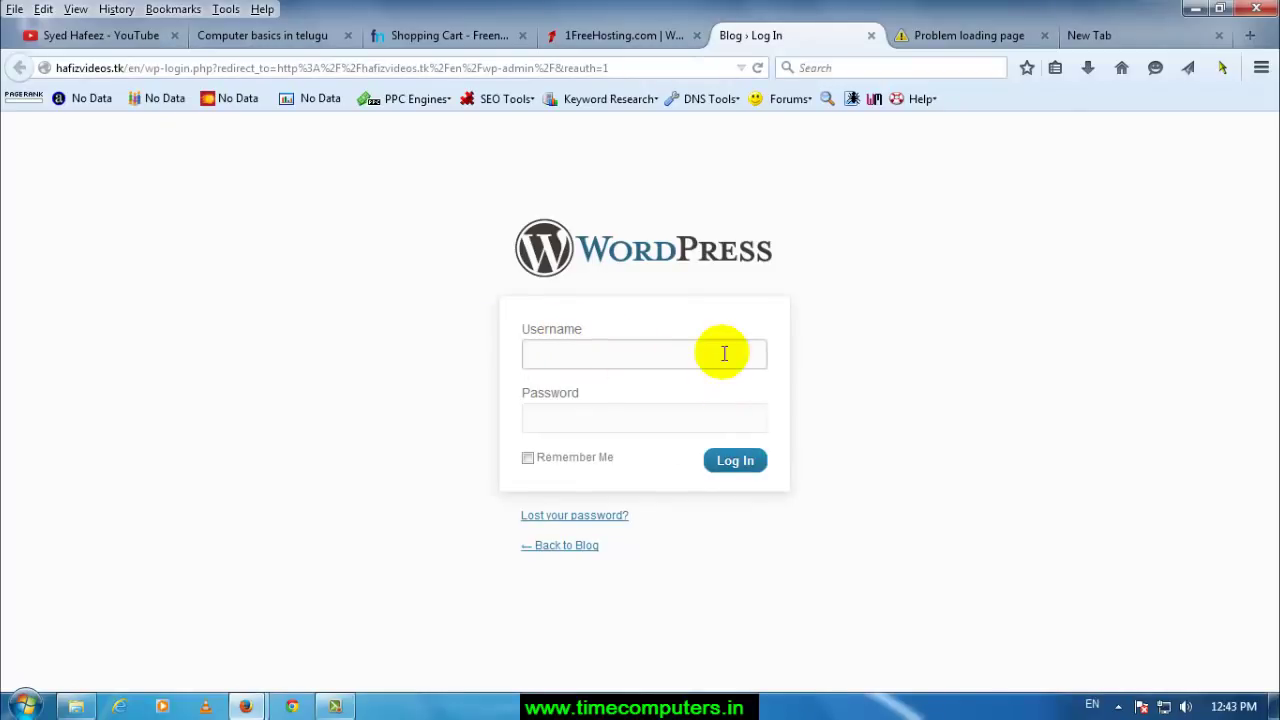
- Sign in to WordPress as administrator, dismiss the save-password offer, and switch to the failed-site tab
{"action": "key", "text": "Tab"}
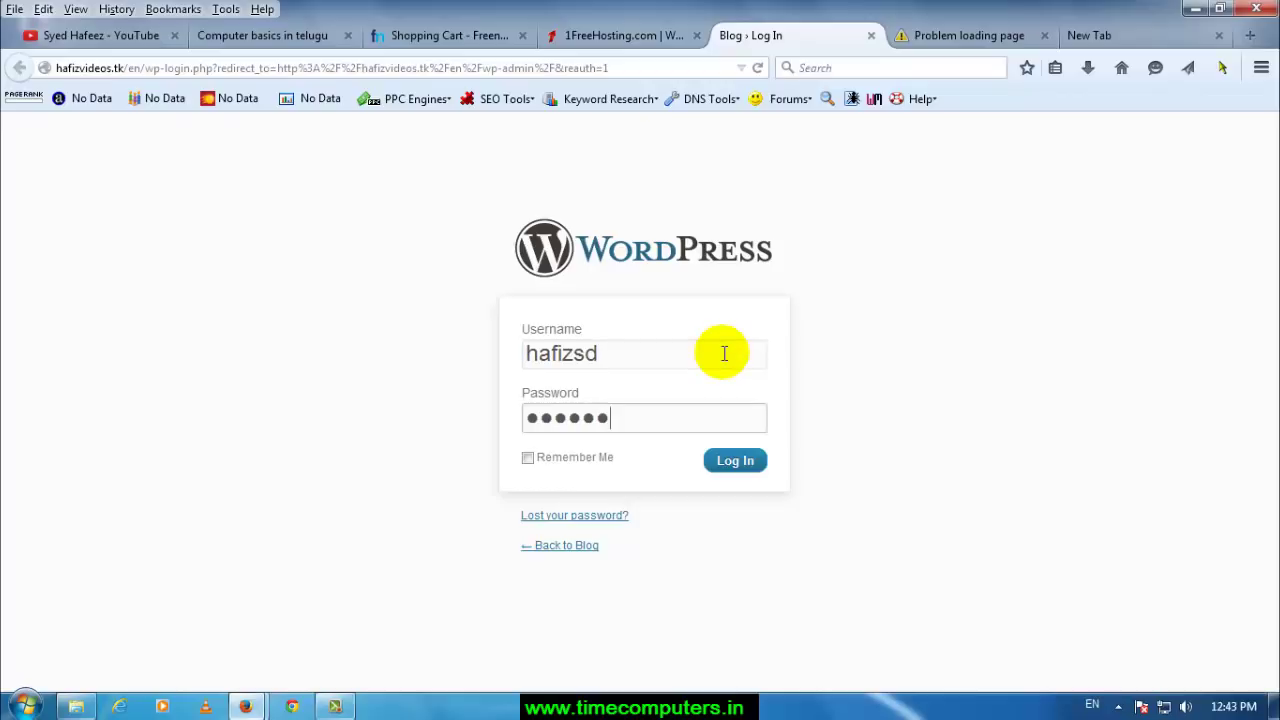
{"action": "left_click", "coordinate": [737, 462]}
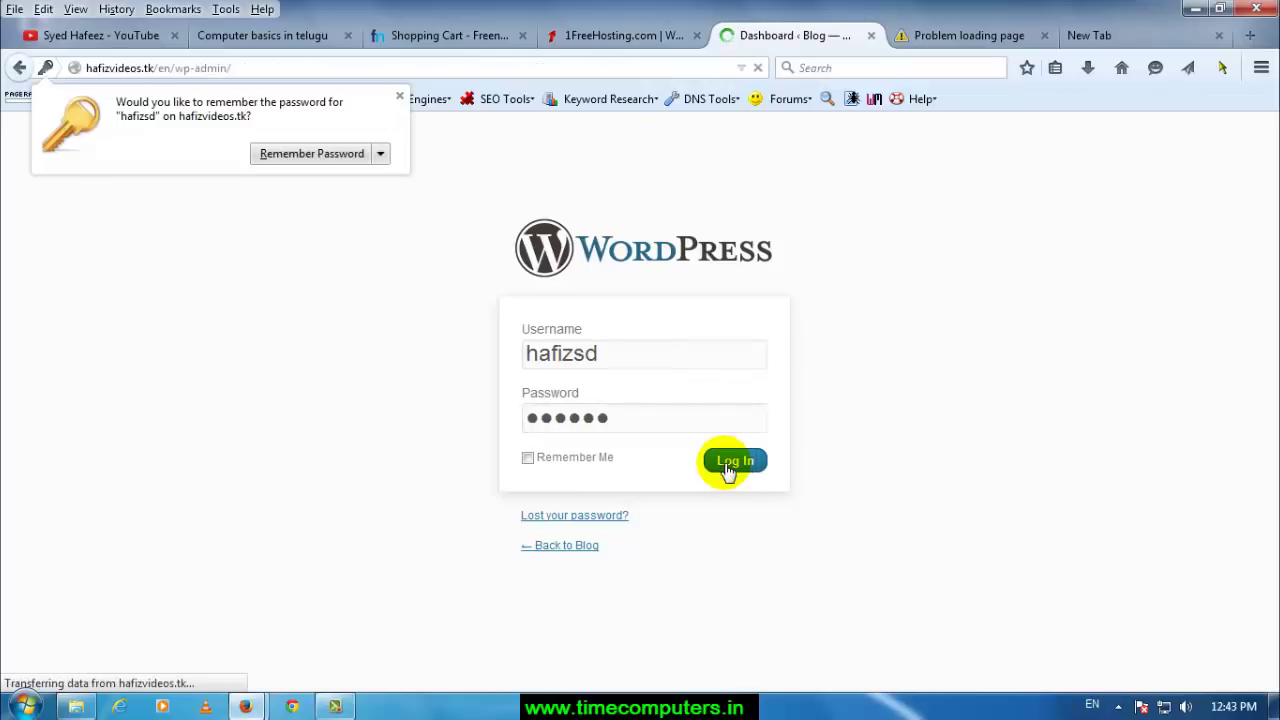
{"action": "left_click", "coordinate": [399, 97]}
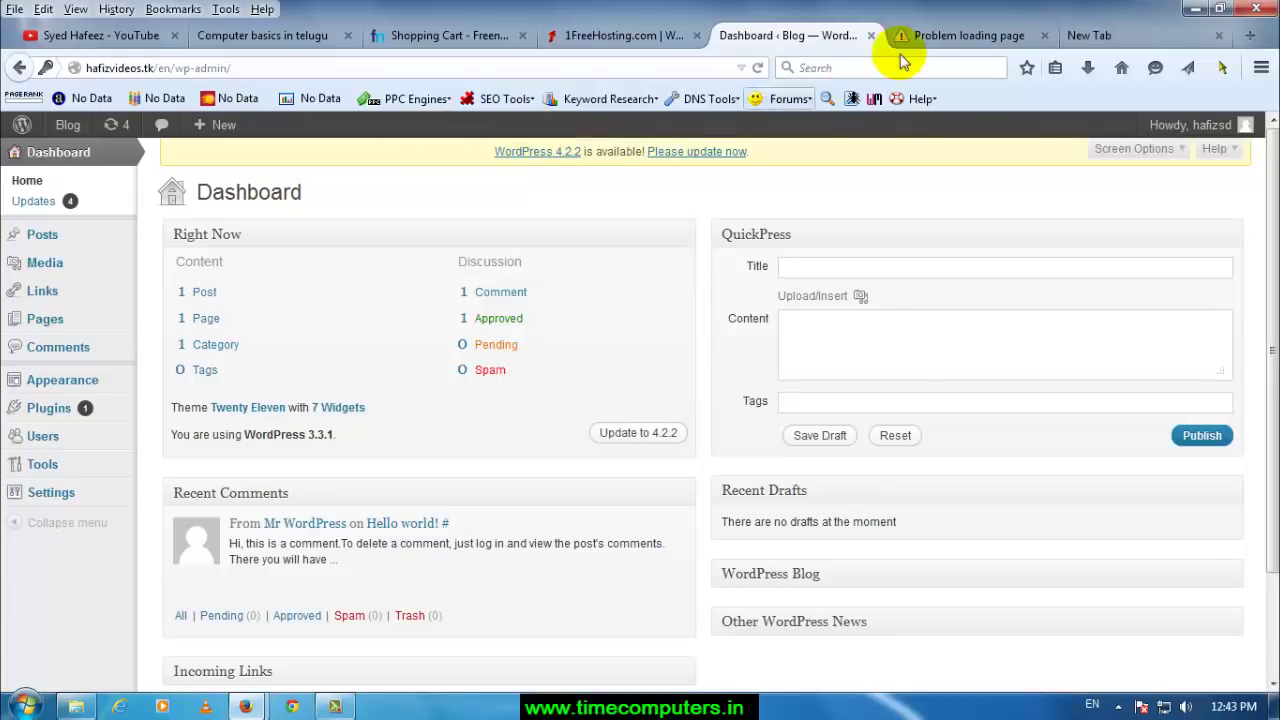
{"action": "left_click", "coordinate": [960, 40]}
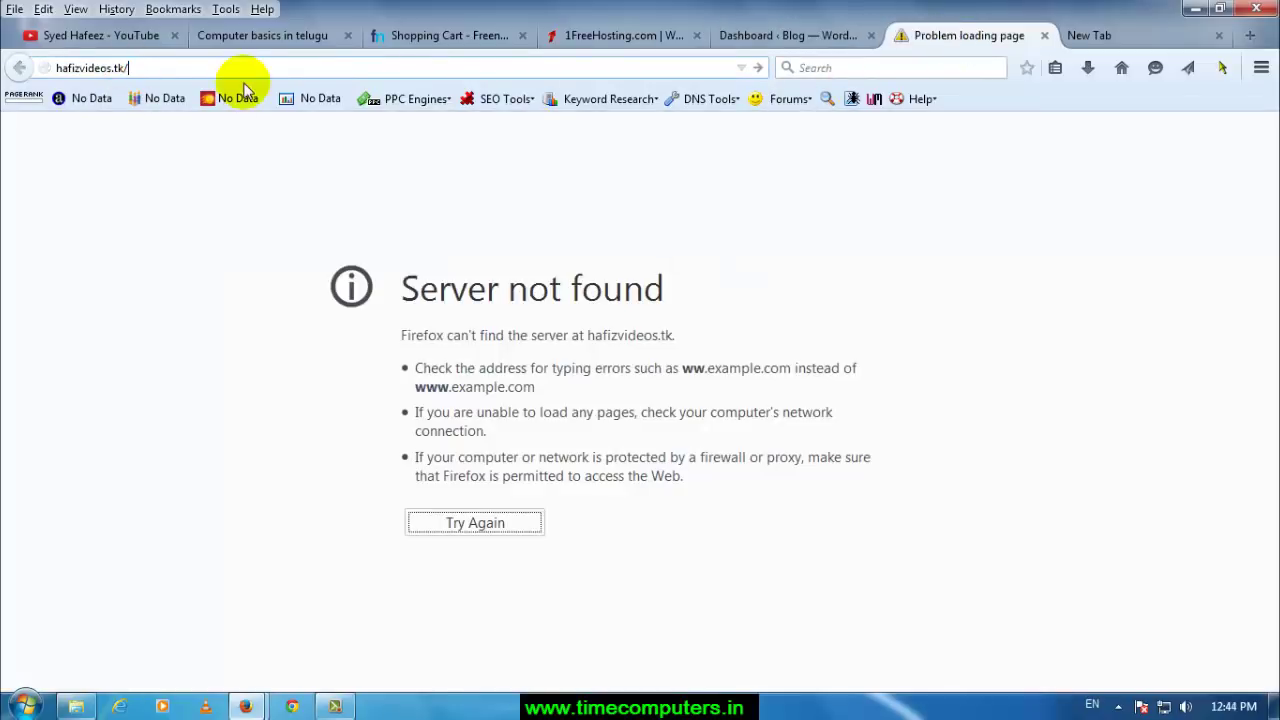
- Load hafizvideos.tk to see 1FreeHosting's 'Congratulations!' page, then go to its wp-admin address
{"action": "key", "text": "Return"}
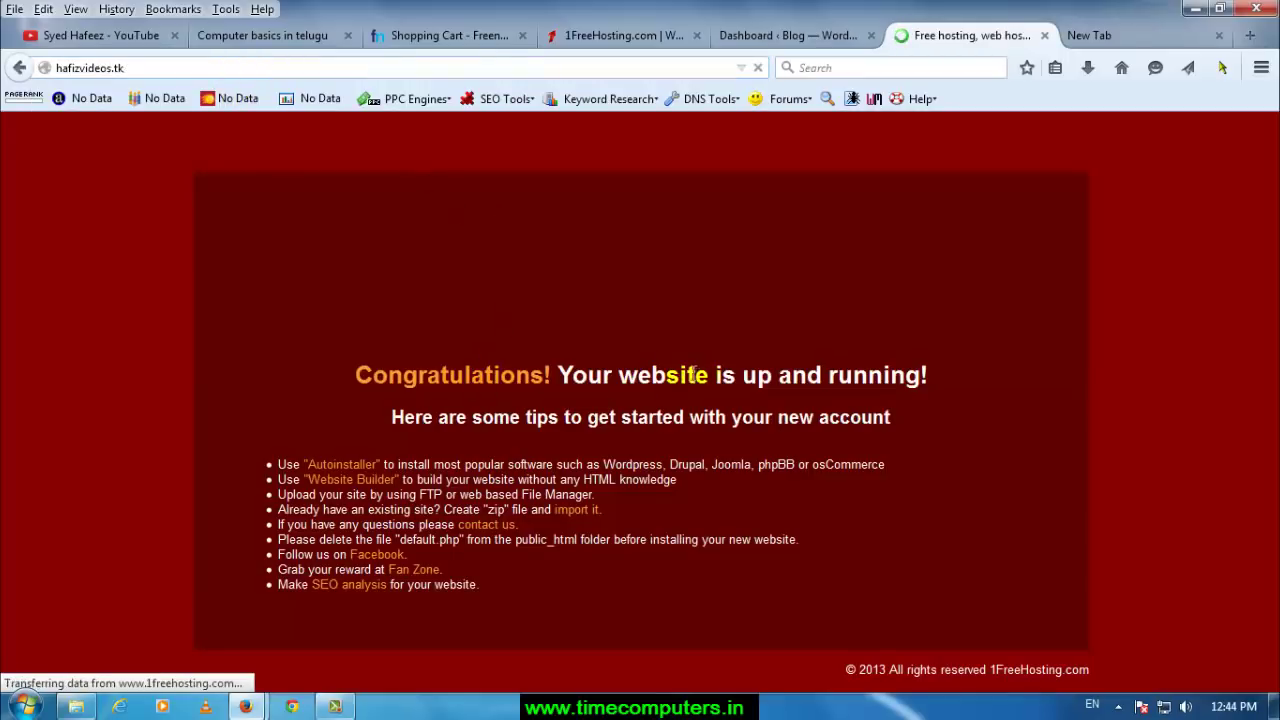
{"action": "left_click", "coordinate": [583, 62]}
{"action": "key", "text": "Return"}
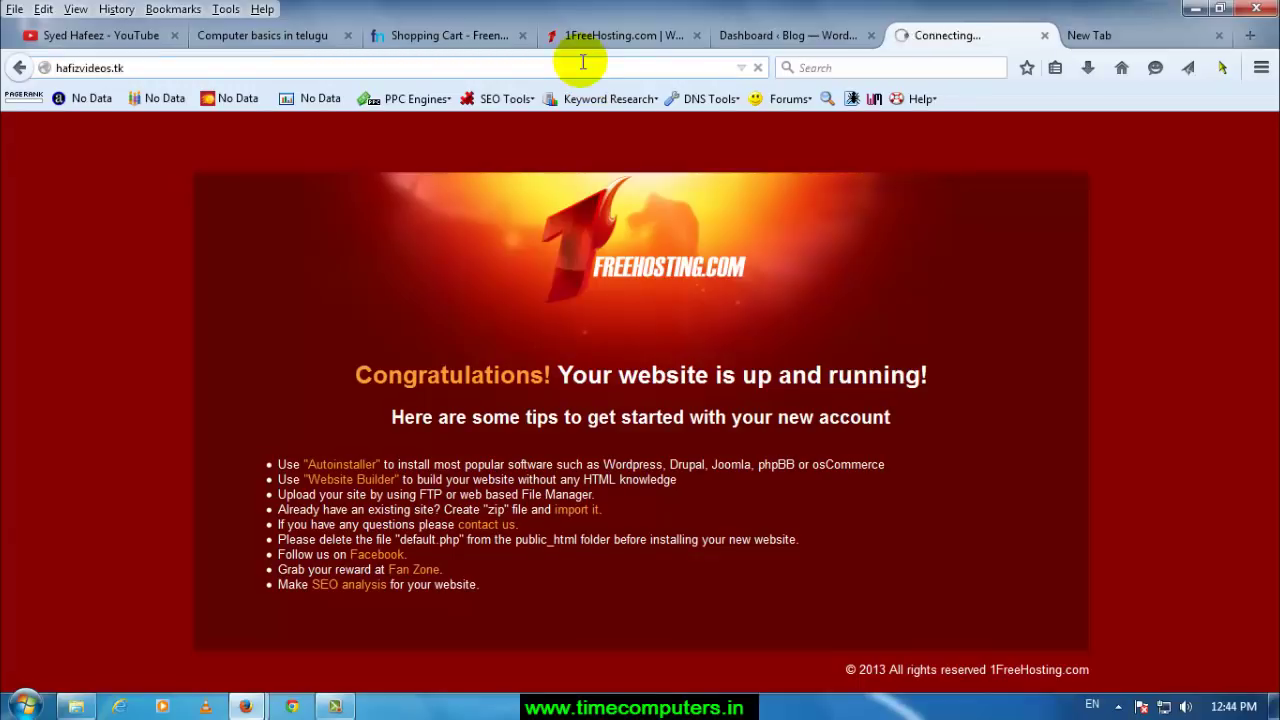